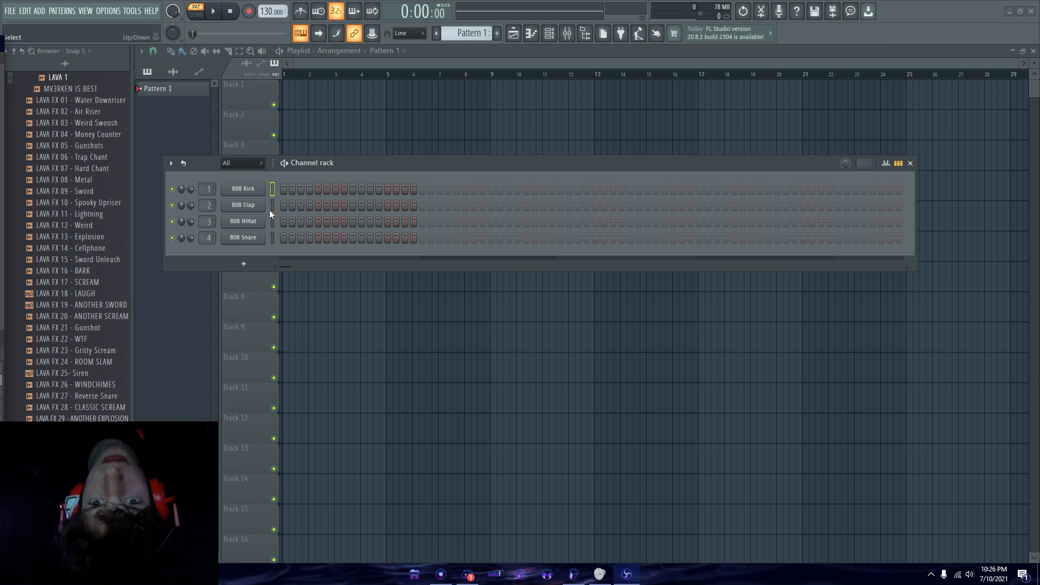
Collapse the expanded LAVA DRUM KIT 2 and kill ebola 808s folders in the sample browser
scroll(104, 187, "up", 4)
left_click(51, 177)
scroll(57, 127, "up", 2)
left_click(57, 146)
scroll(59, 151, "up", 5)
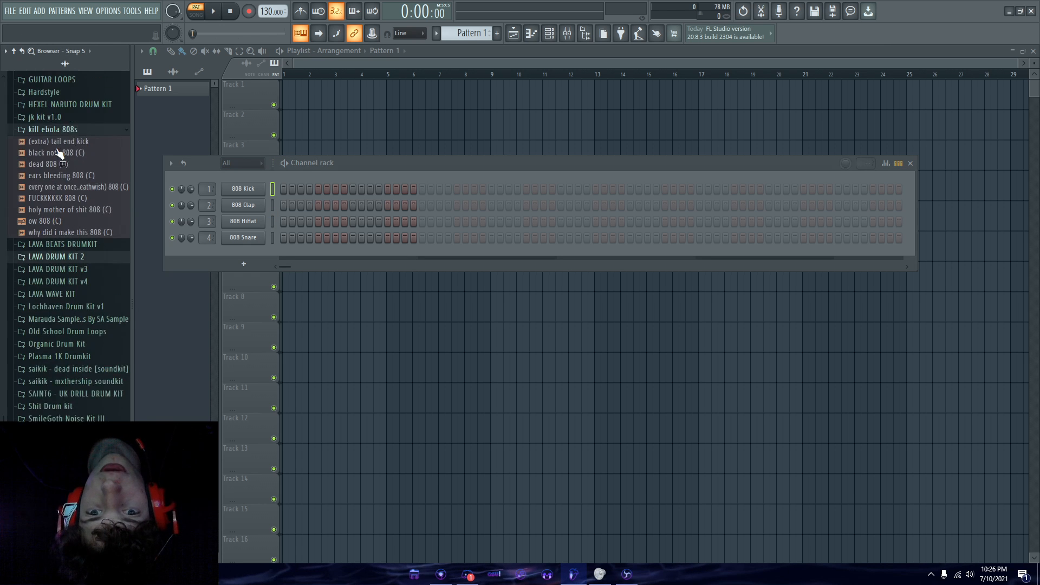
left_click(76, 156)
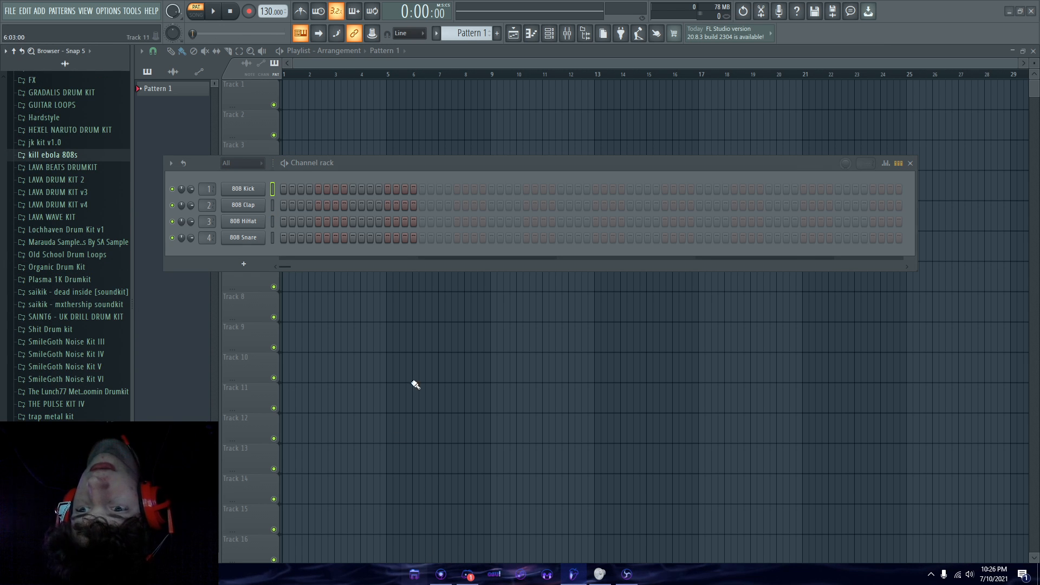
Switch to File Explorer, find the Drumkits folder in Music and try to bring it into FL Studio's sample browser
key("super+e")
left_click_drag(489, 109, 619, 95)
left_click_drag(736, 174, 735, 312)
left_click(433, 228)
left_click_drag(368, 234, 152, 225)
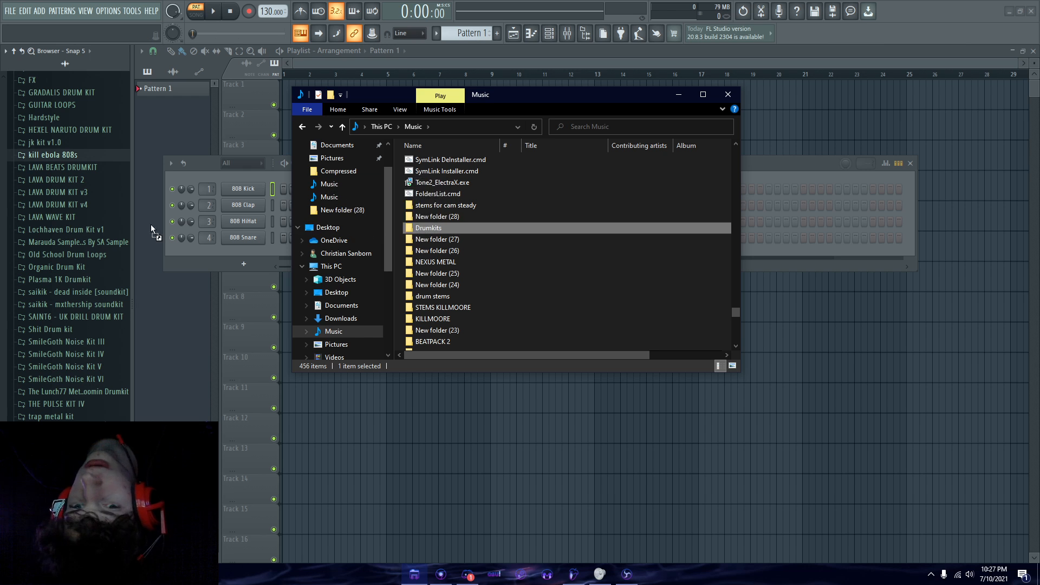
left_click_drag(459, 229, 92, 240)
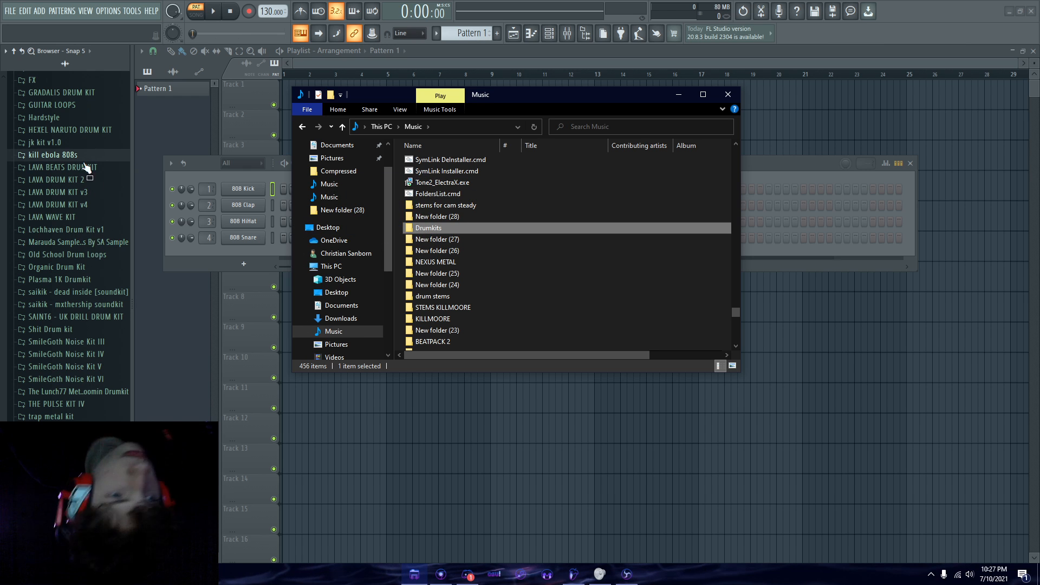
Return to FL Studio and briefly expand, then collapse the LAVA BEATS DRUMKIT folder in the sample browser
scroll(87, 164, "up", 2)
mouse_move(85, 183)
left_mouse_down()
mouse_move(87, 164)
mouse_move(92, 203)
mouse_move(83, 193)
left_mouse_up()
left_click(89, 237)
left_click(88, 238)
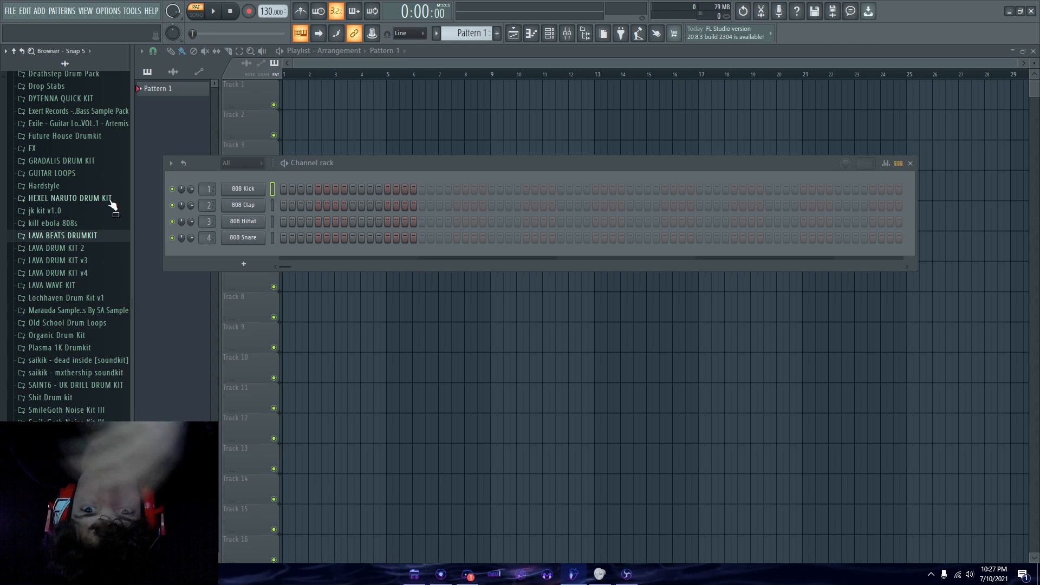
Add an FL Slayer instrument channel and move its plugin window off the channel names in the channel rack
left_click(39, 11)
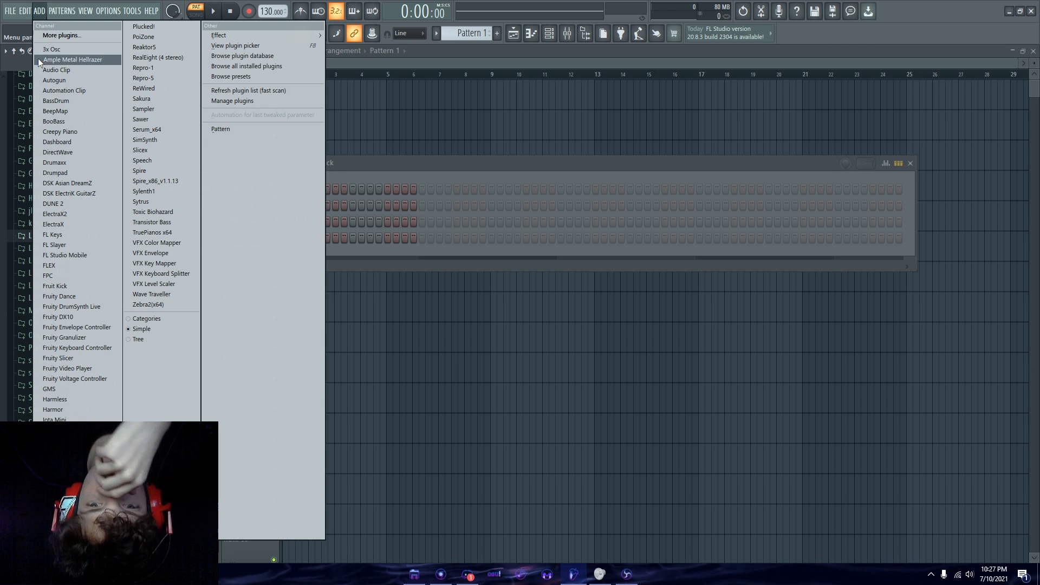
left_click(58, 12)
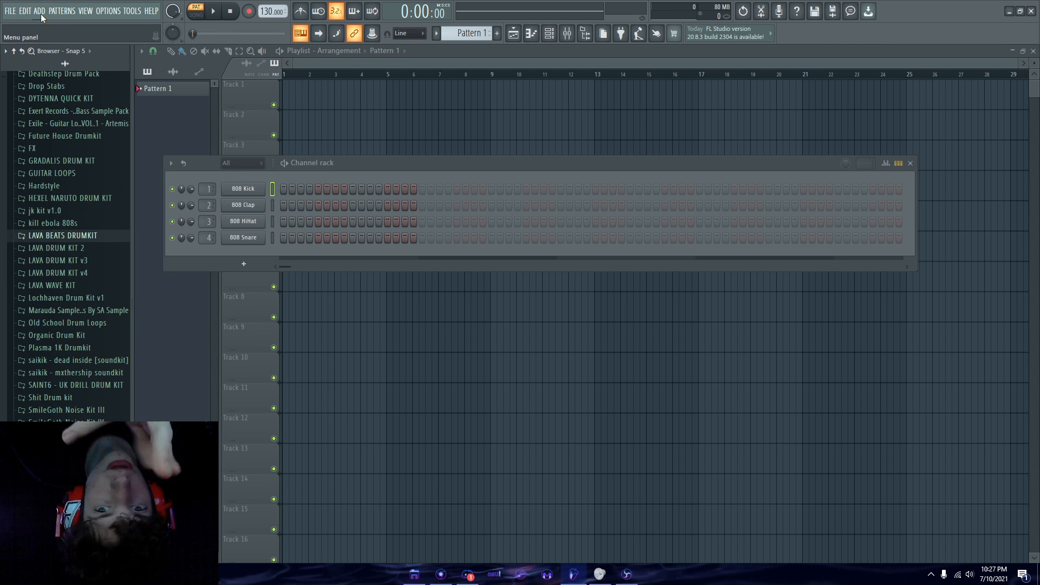
left_click(39, 11)
left_click(66, 239)
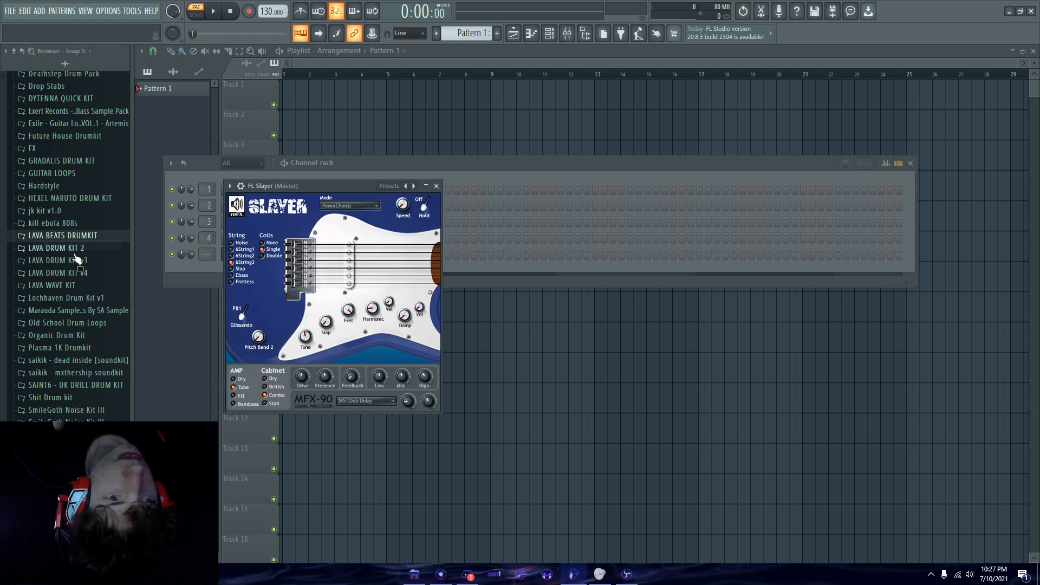
left_click_drag(301, 186, 557, 138)
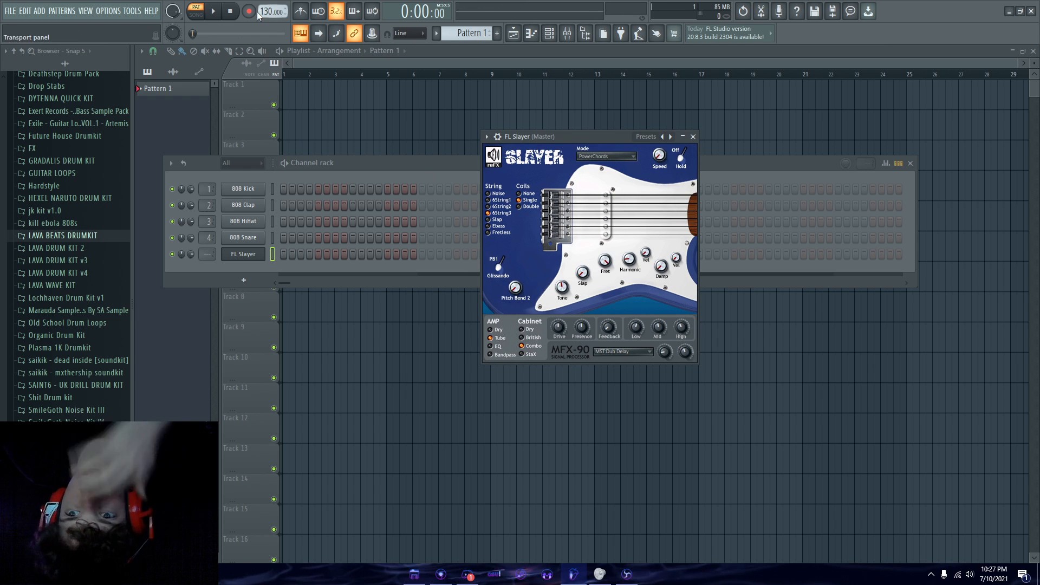
Set the project tempo to 160 BPM
left_click_drag(266, 12, 267, 8)
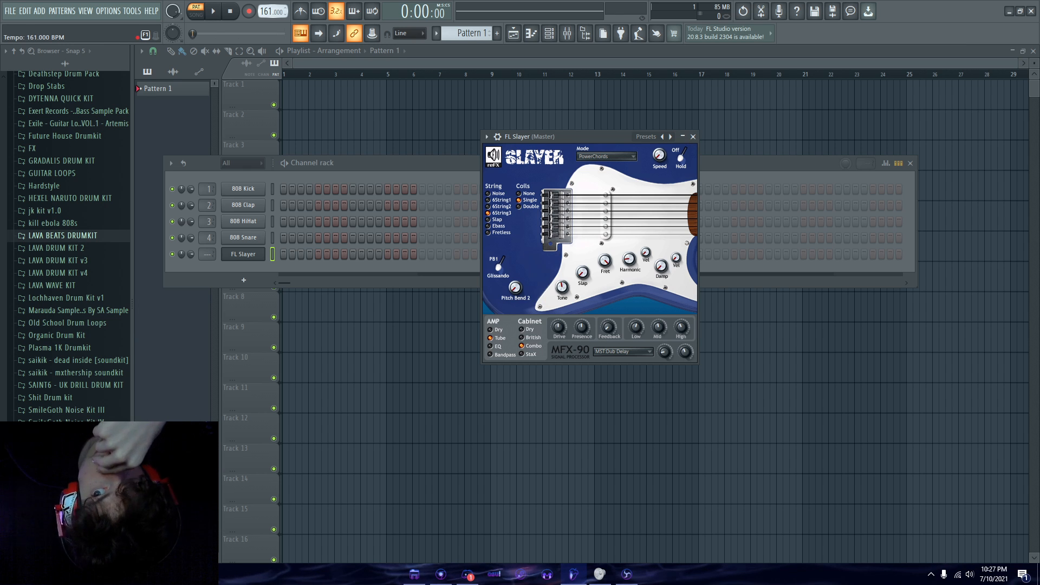
left_click_drag(267, 11, 266, 13)
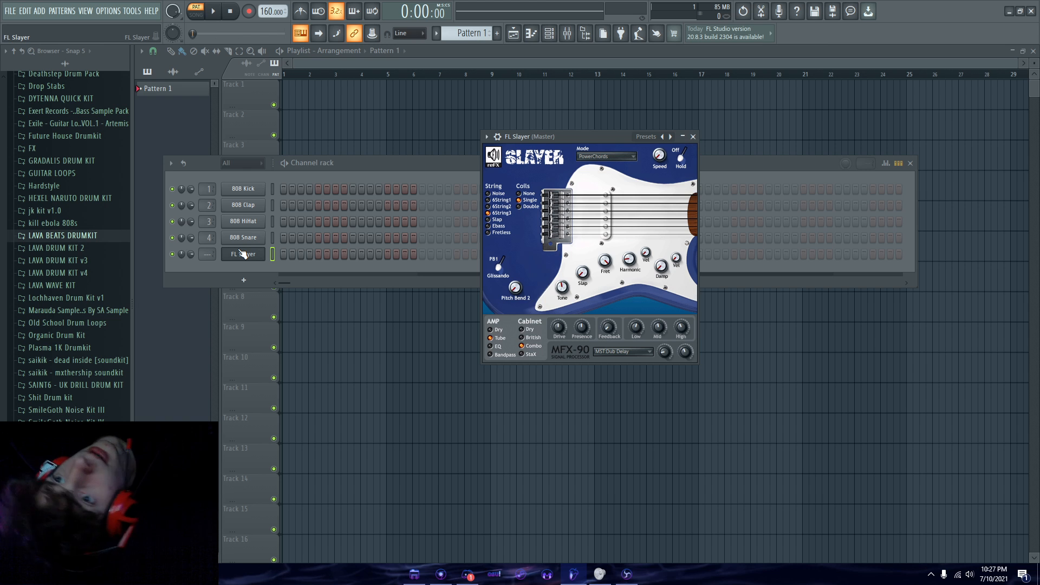
Reposition the channel rack, open the FL Slayer channel's piano roll and maximize it
left_click_drag(351, 164, 482, 184)
left_click(553, 35)
left_click(553, 34)
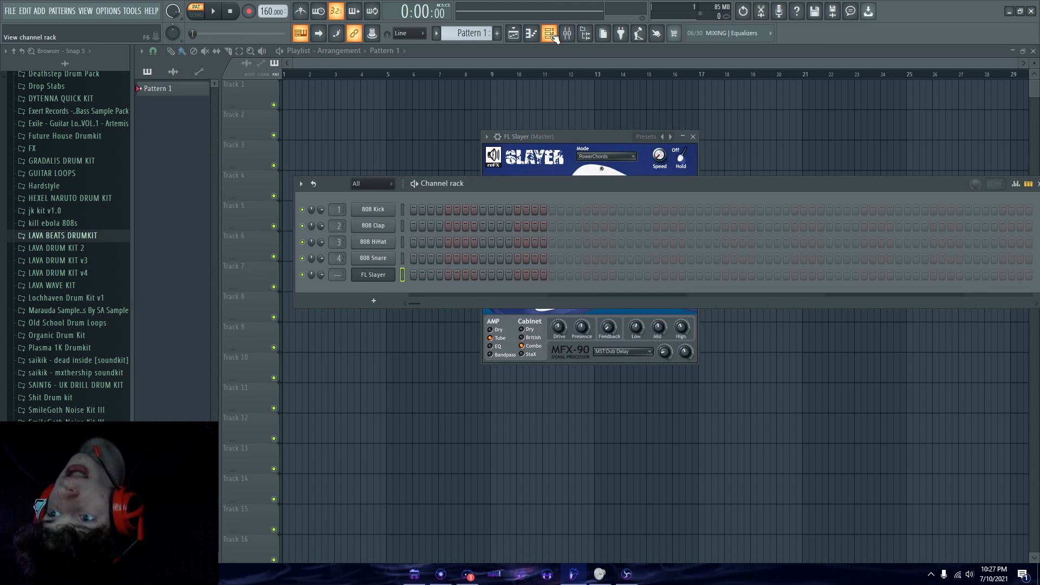
left_click(553, 35)
left_click(554, 34)
right_click(366, 275)
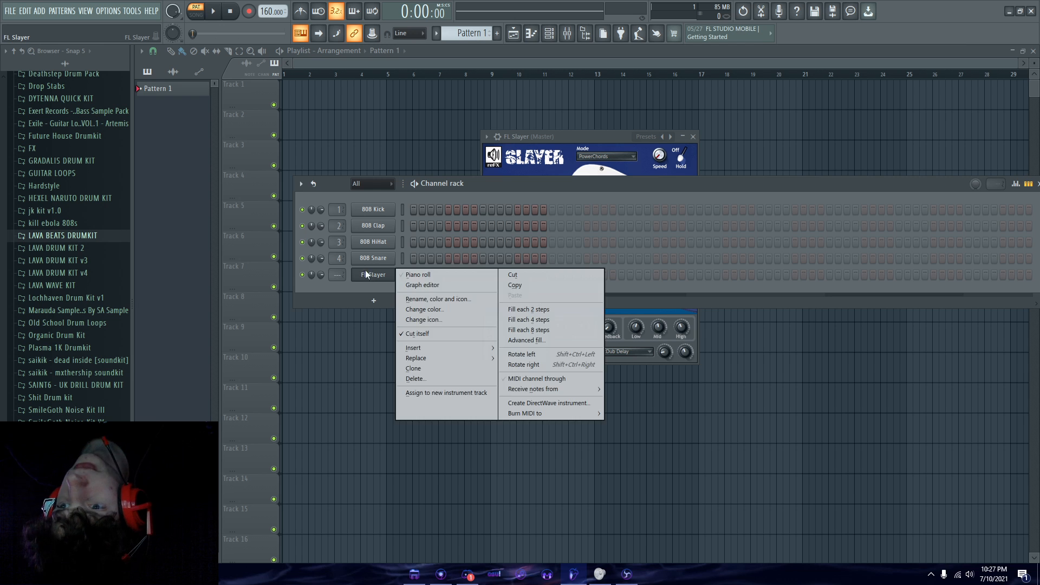
left_click(418, 274)
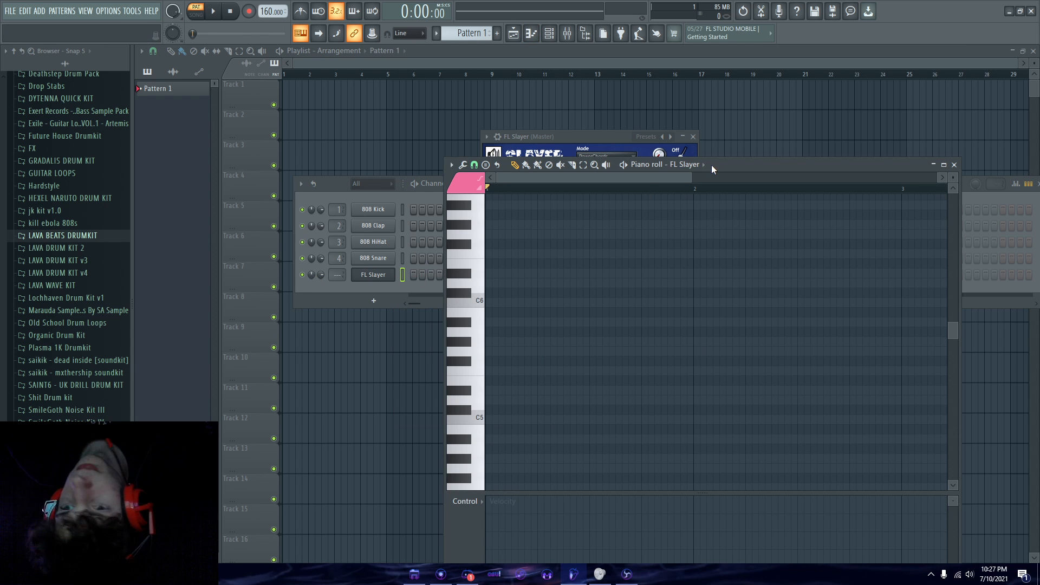
double_click(724, 169)
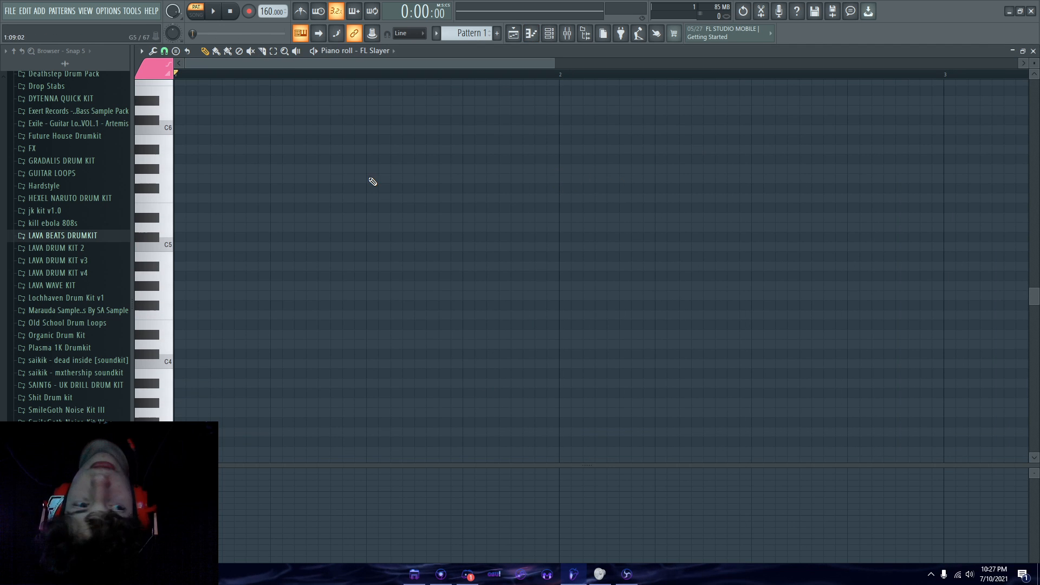
Place a C5 note at the start of the first bar and size it to half a bar
scroll(373, 181, "up", 3)
left_click(211, 300)
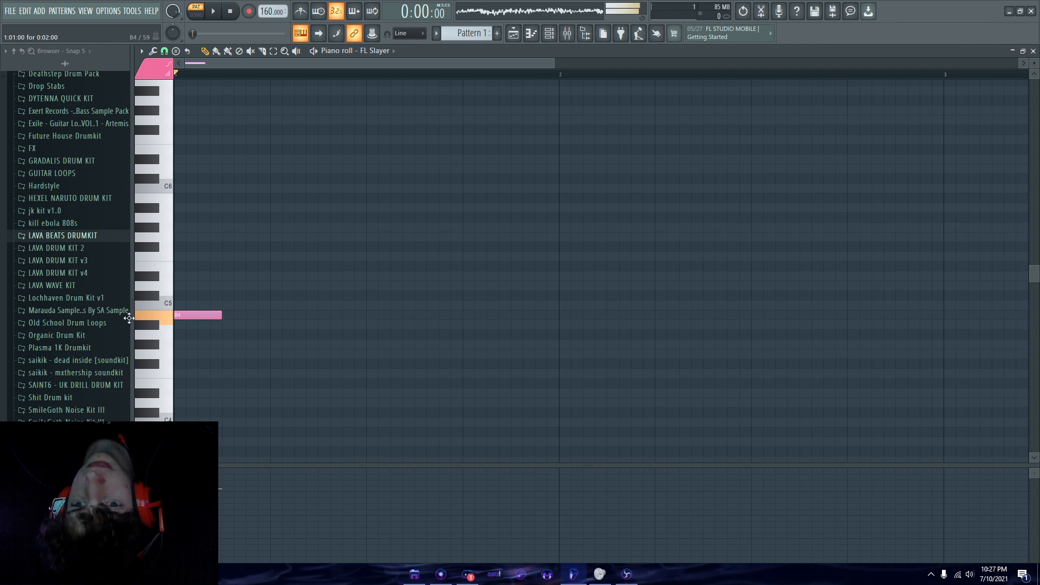
mouse_move(221, 305)
left_mouse_down()
mouse_move(569, 300)
mouse_move(394, 300)
mouse_move(565, 289)
left_mouse_up()
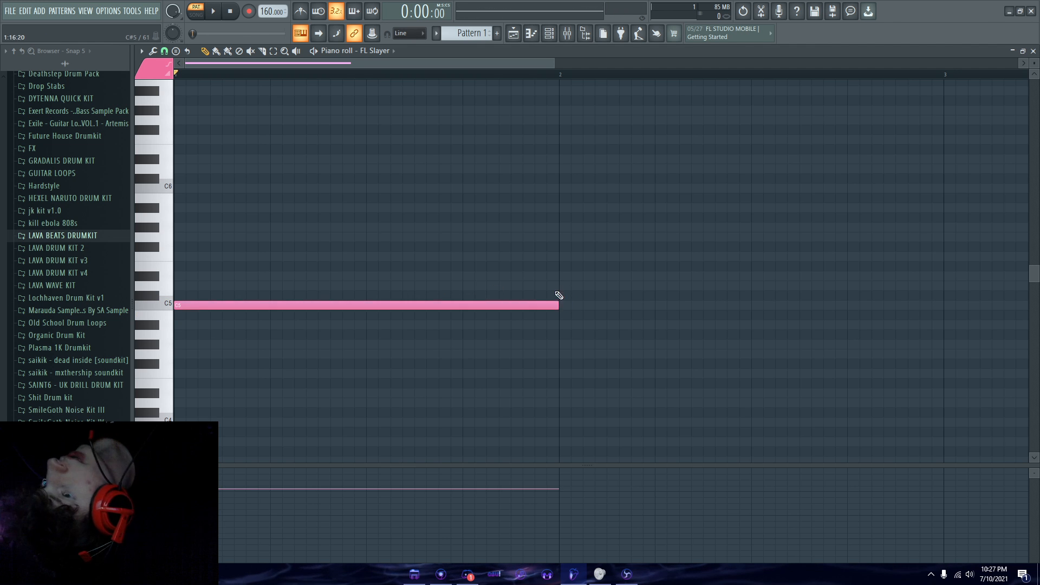
scroll(555, 292, "down", 3)
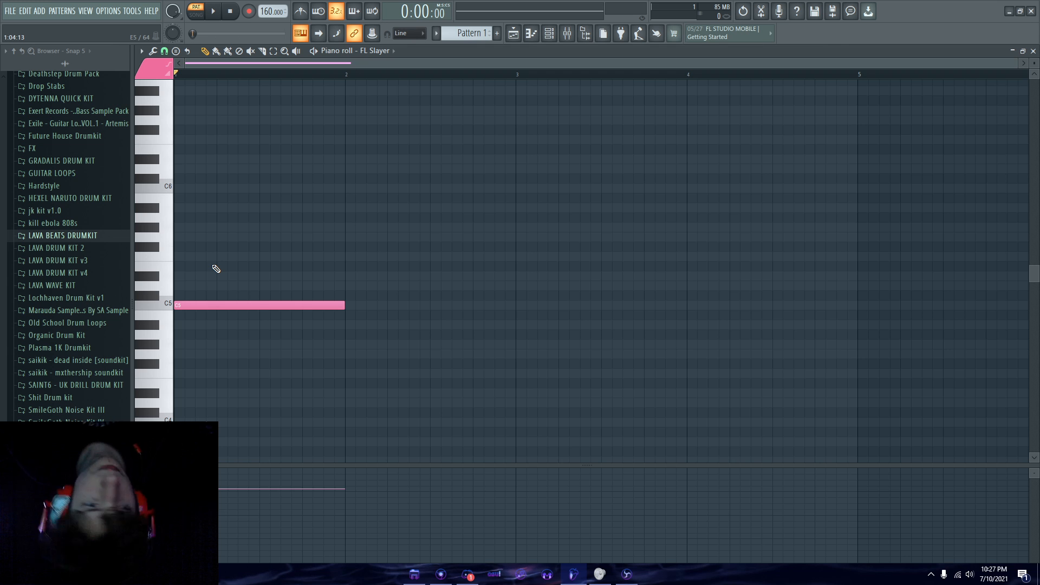
scroll(525, 305, "up", 3)
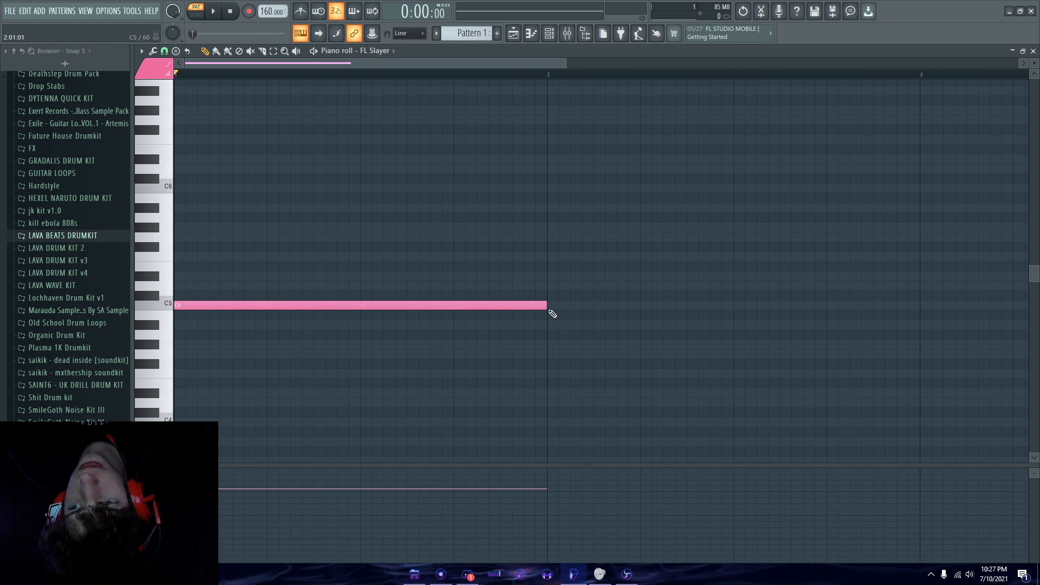
left_click_drag(546, 309, 415, 304)
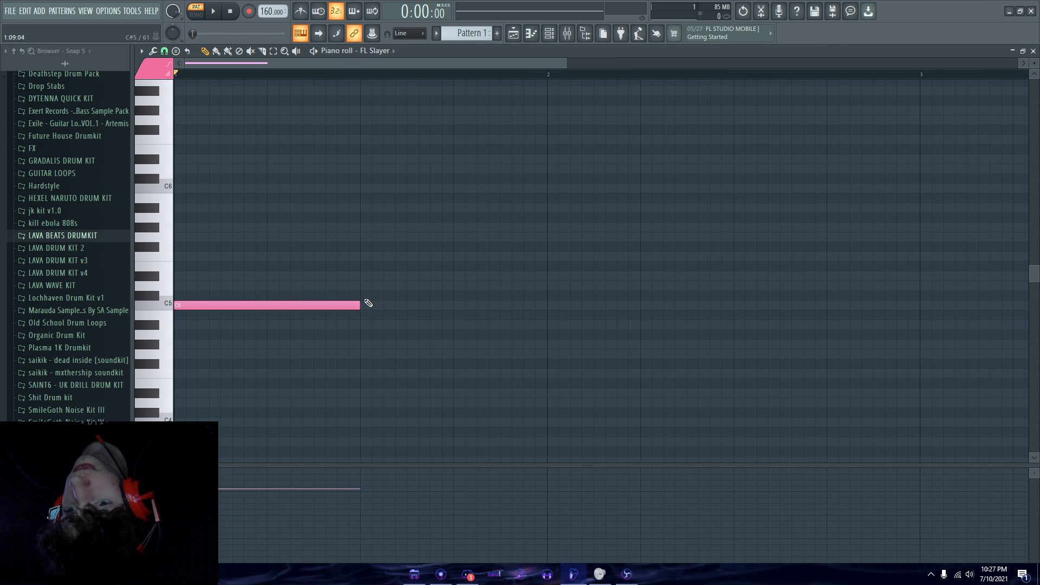
Try a C#5 note in the second half of the first bar, then delete both notes from the piano roll
left_click(374, 296)
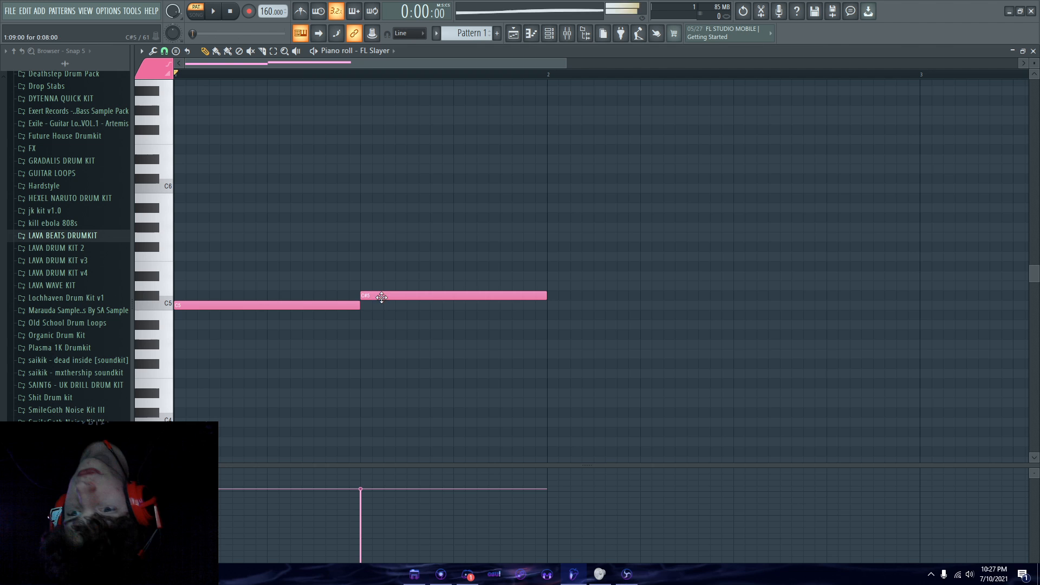
left_click_drag(378, 285, 396, 324)
right_click(409, 295)
right_click(347, 305)
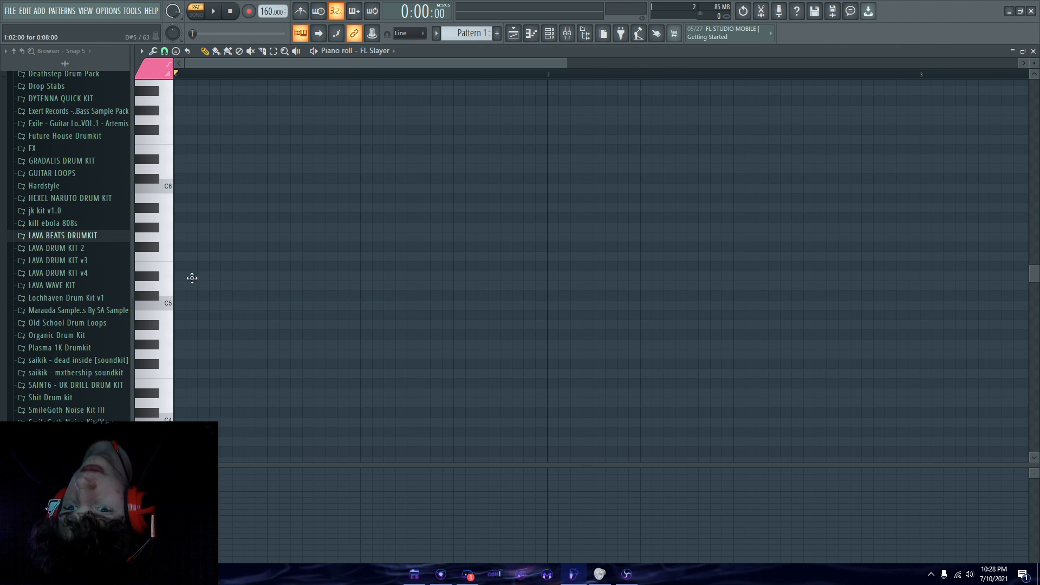
Fill the first bar with a half-bar D#5 note followed by a half-bar E5 note and play the pattern
left_click(190, 277)
left_click(366, 266)
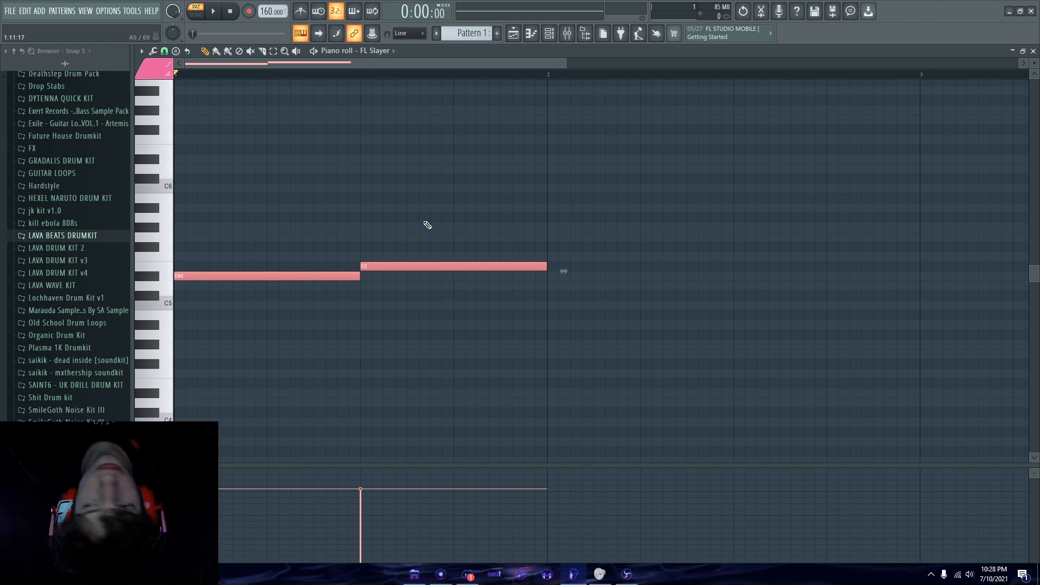
key("space")
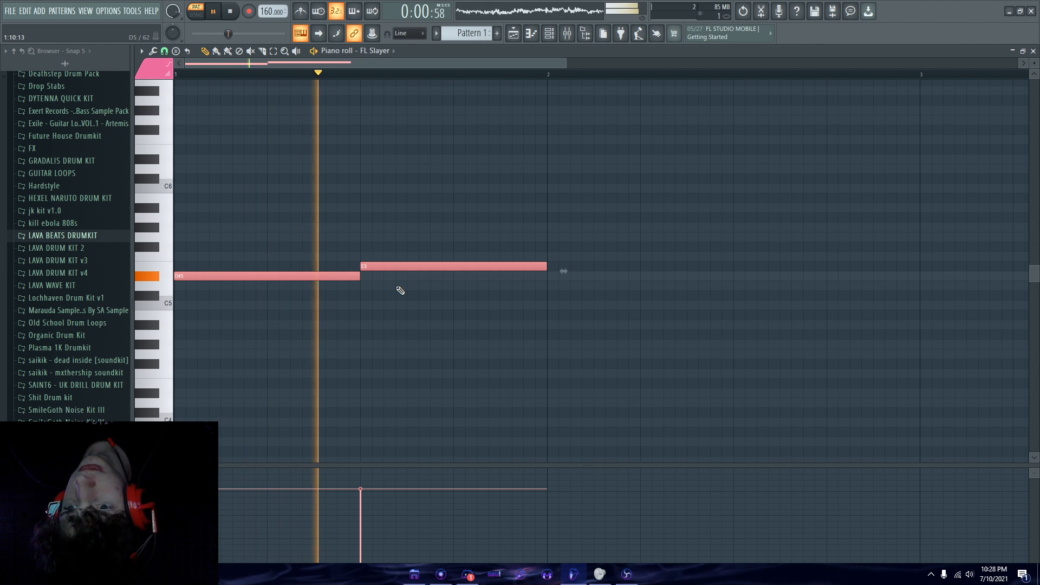
Try duplicating the note pair into the second bar during playback, then stop and delete the duplicates
key("ctrl+b")
scroll(398, 288, "down", 4)
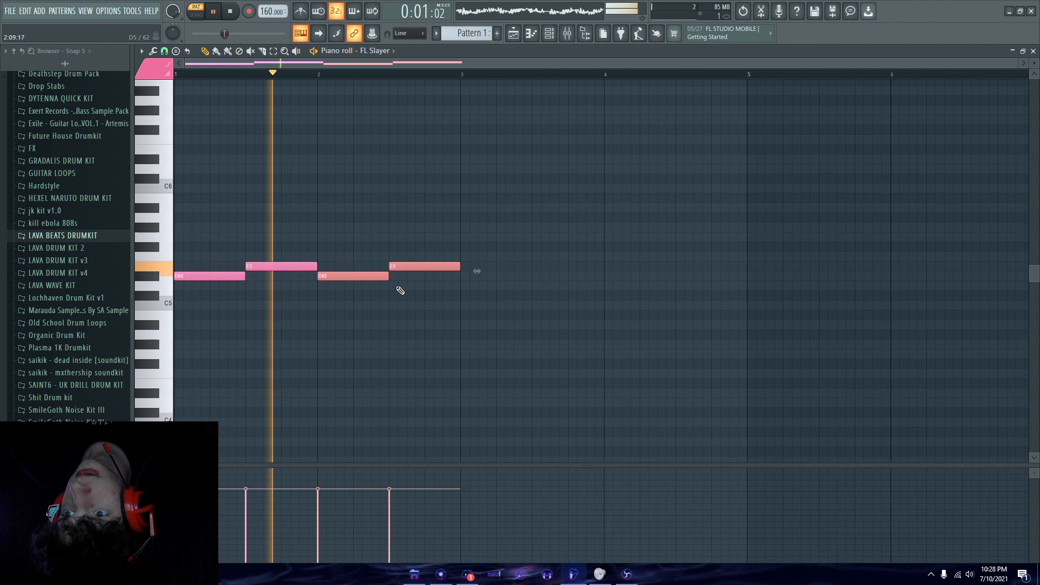
left_click(469, 298)
right_click(469, 298)
key("space")
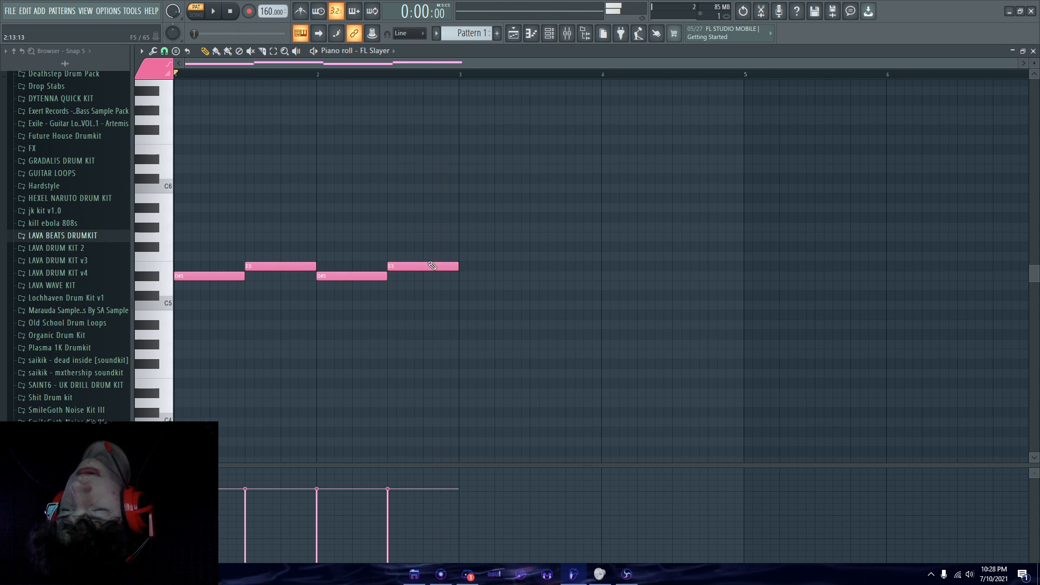
right_click(422, 266)
right_click(347, 276)
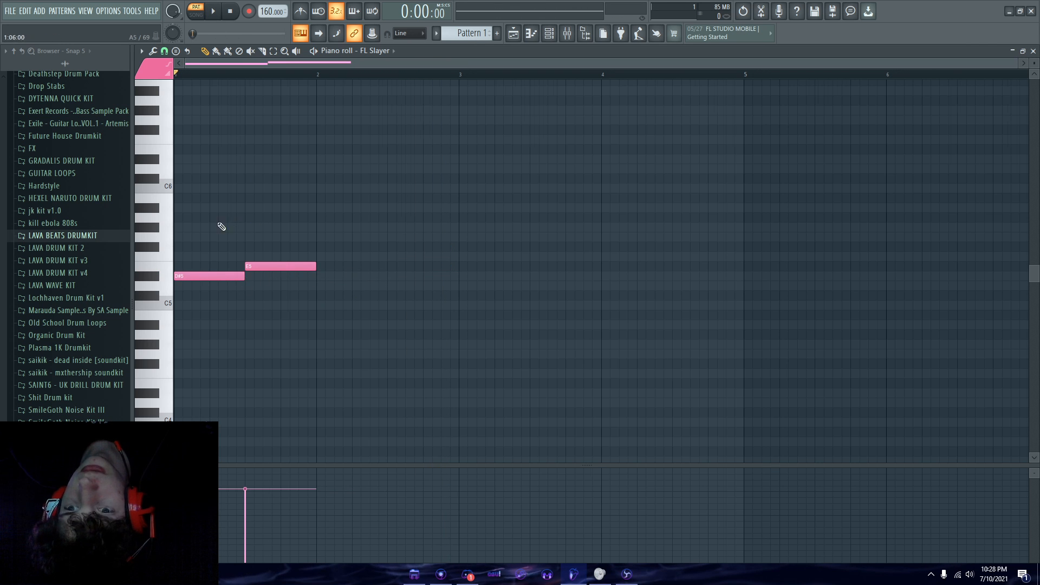
Select the D#5 and E5 notes, repeat them in the second bar, and remove the repeated notes again
scroll(221, 226, "up", 1)
left_click(297, 234)
right_click(316, 236)
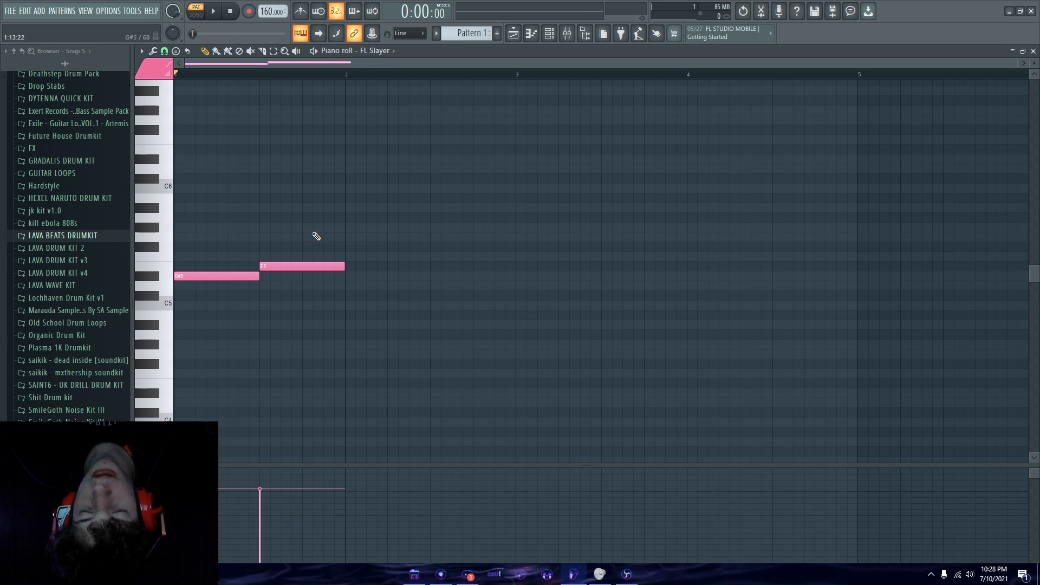
left_click_drag(339, 194, 235, 284)
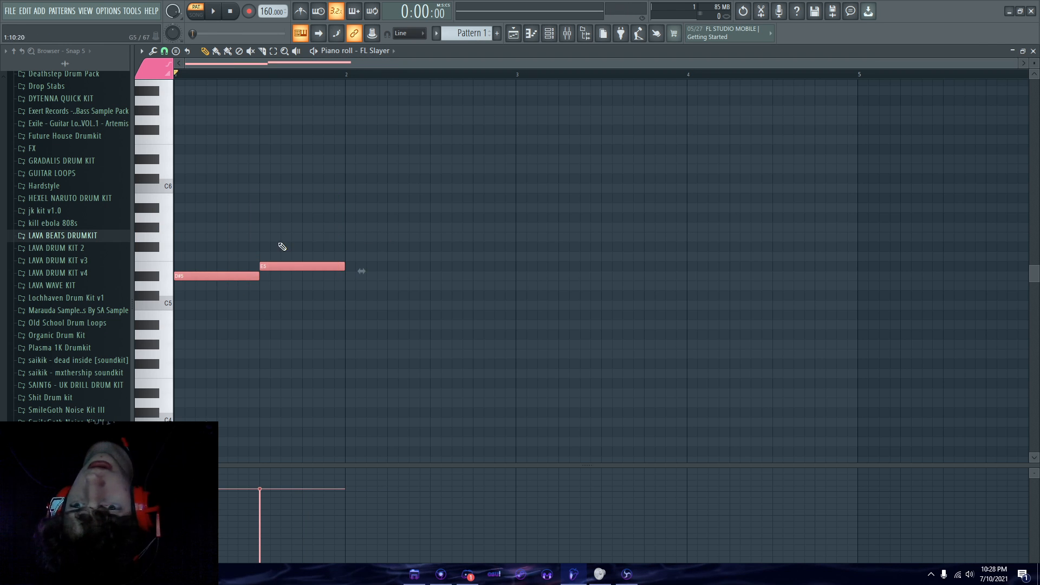
key("ctrl+b")
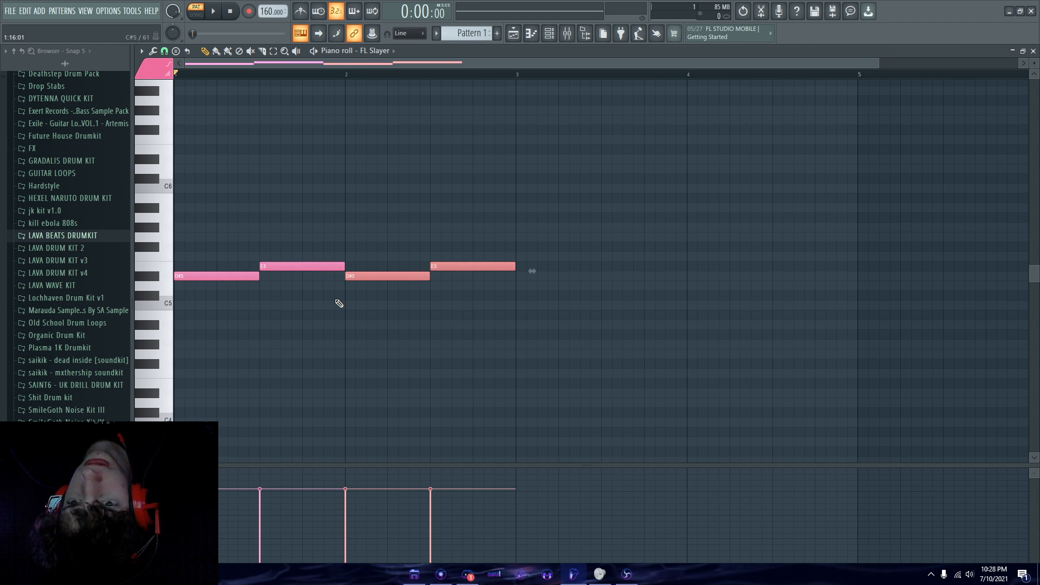
scroll(350, 273, "up", 4)
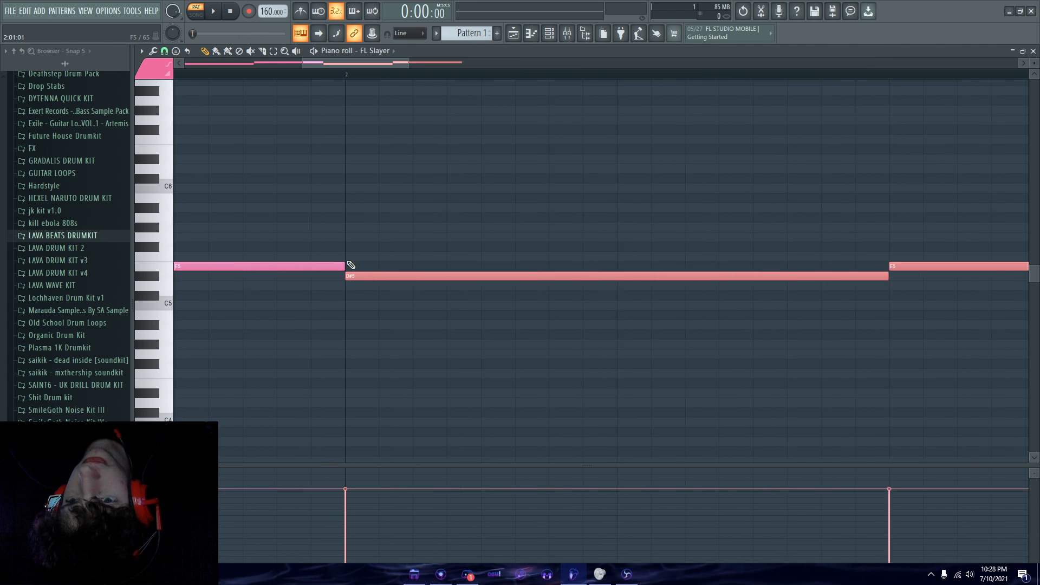
scroll(344, 274, "down", 5)
right_click(339, 277)
right_click(399, 267)
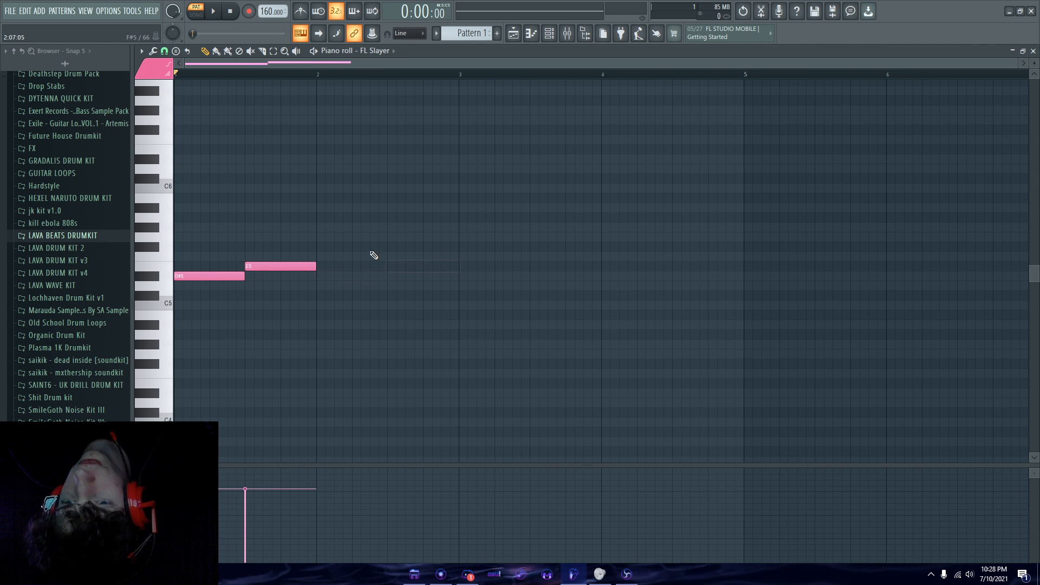
Copy the selected D#5 and E5 notes into the second bar and play the two-bar pattern
left_click_drag(322, 234, 205, 319)
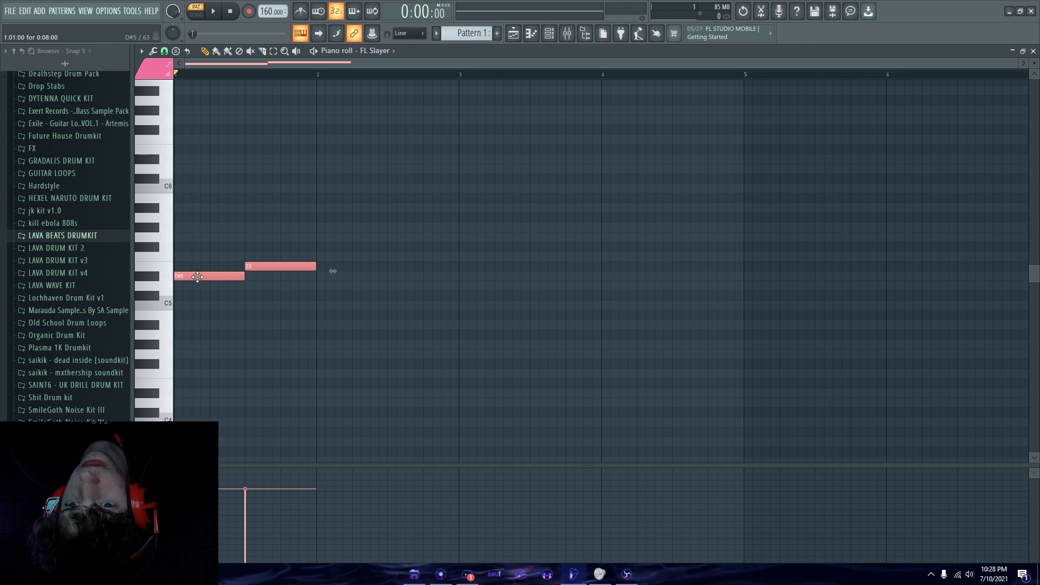
left_click_drag(187, 274, 327, 253)
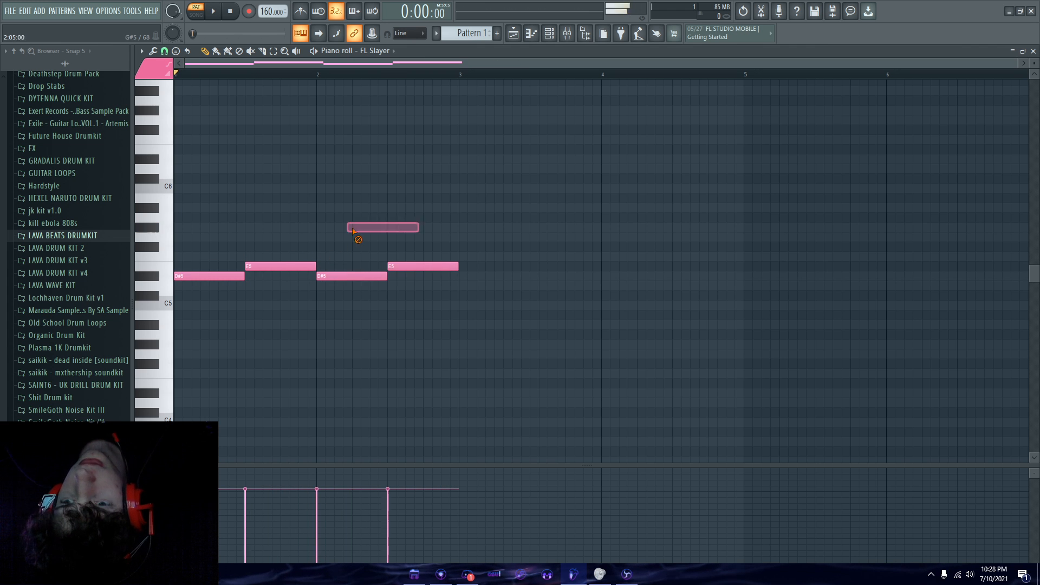
key("space")
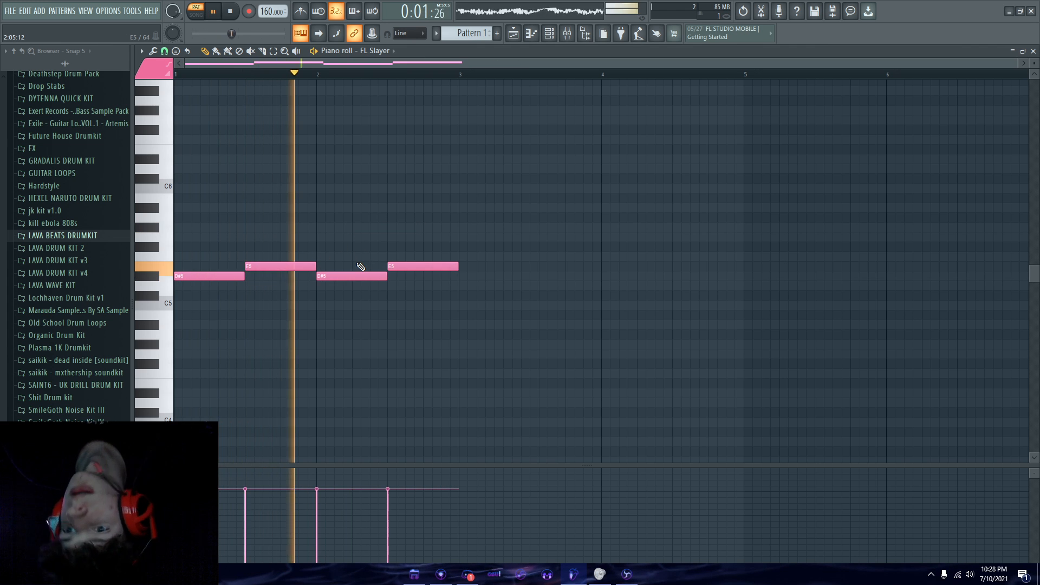
Add a quarter-bar C6 note above the end of the second bar and play the pattern
key("space")
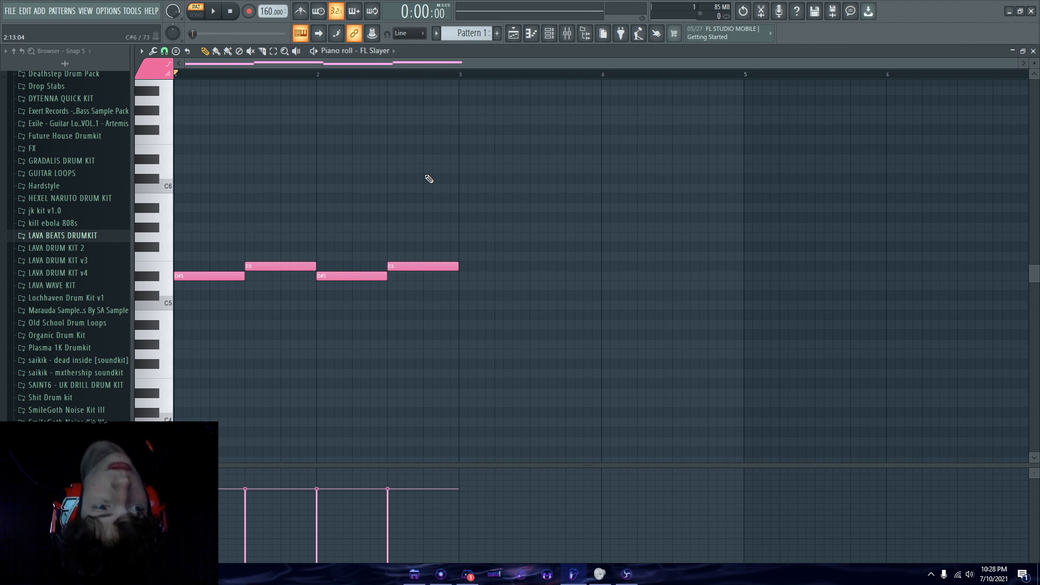
mouse_move(429, 190)
left_mouse_down()
mouse_move(422, 233)
mouse_move(423, 189)
left_mouse_up()
right_click(425, 189)
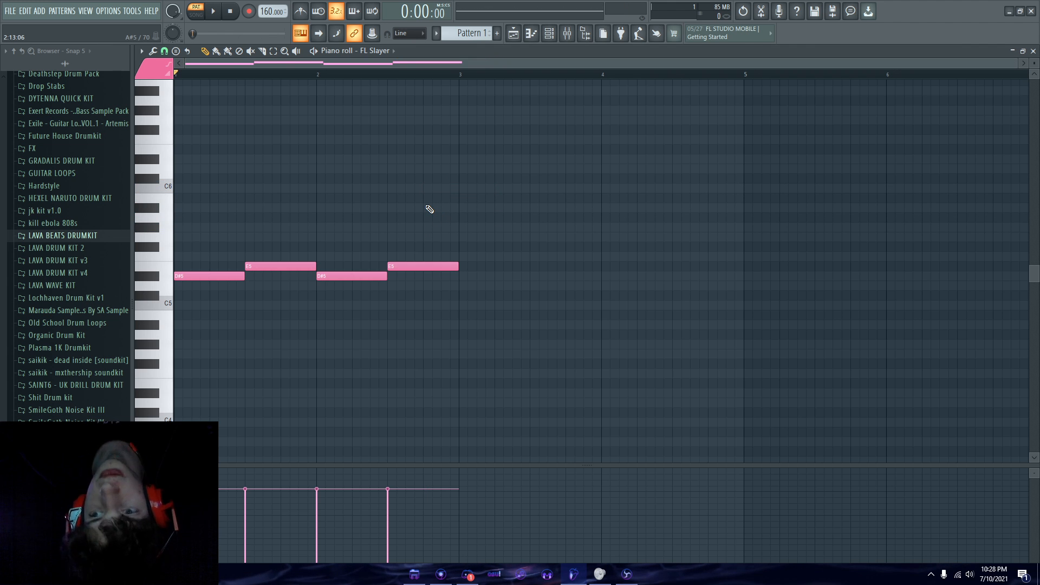
left_click(428, 188)
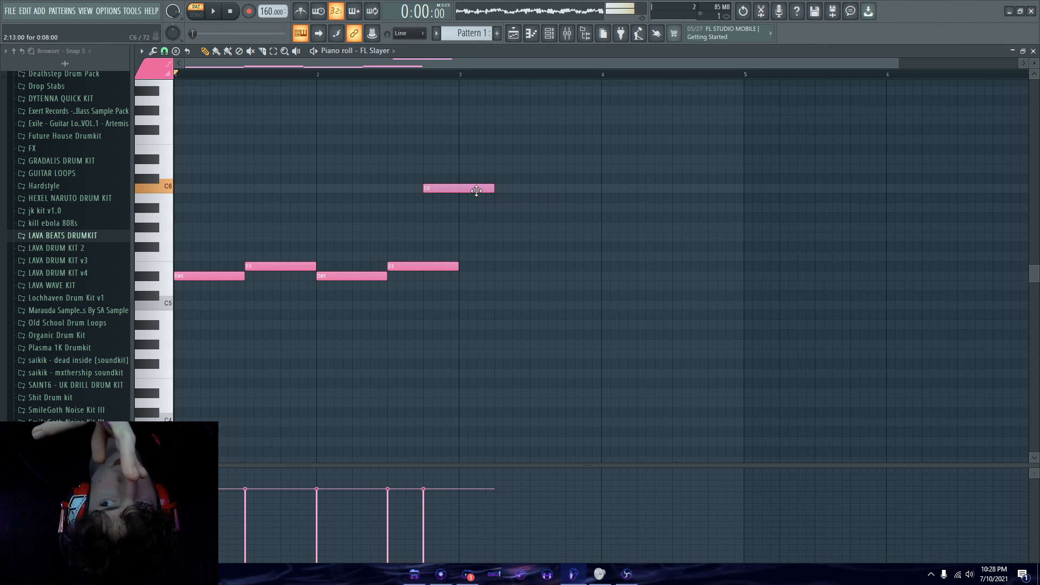
left_click_drag(453, 194, 458, 195)
key("space")
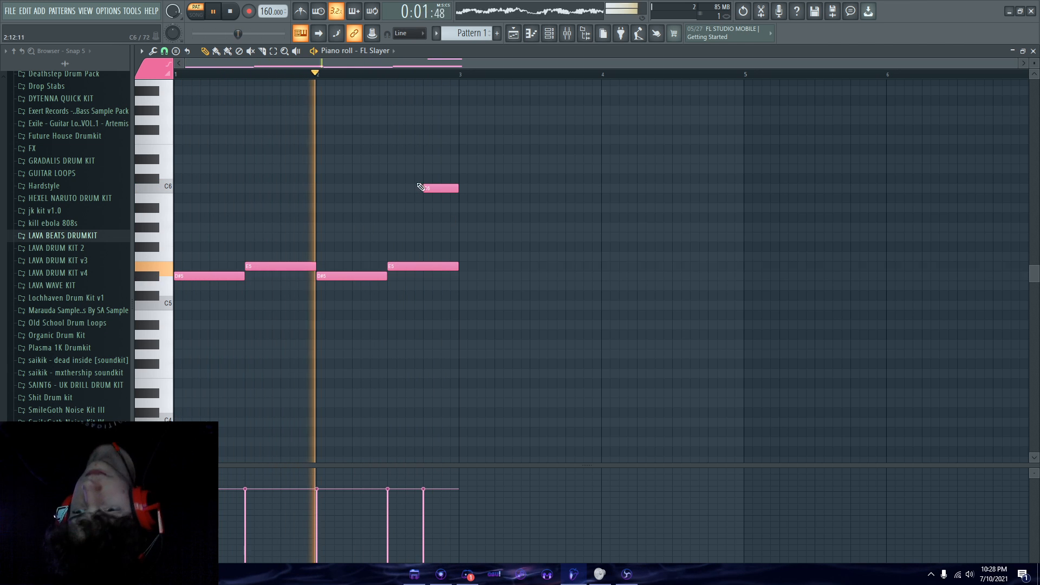
key("space")
Repeat the whole two-bar melody in bars 3 and 4, raise the copy by one semitone, and play the pattern
left_click_drag(499, 126, 211, 297)
key("ctrl+b")
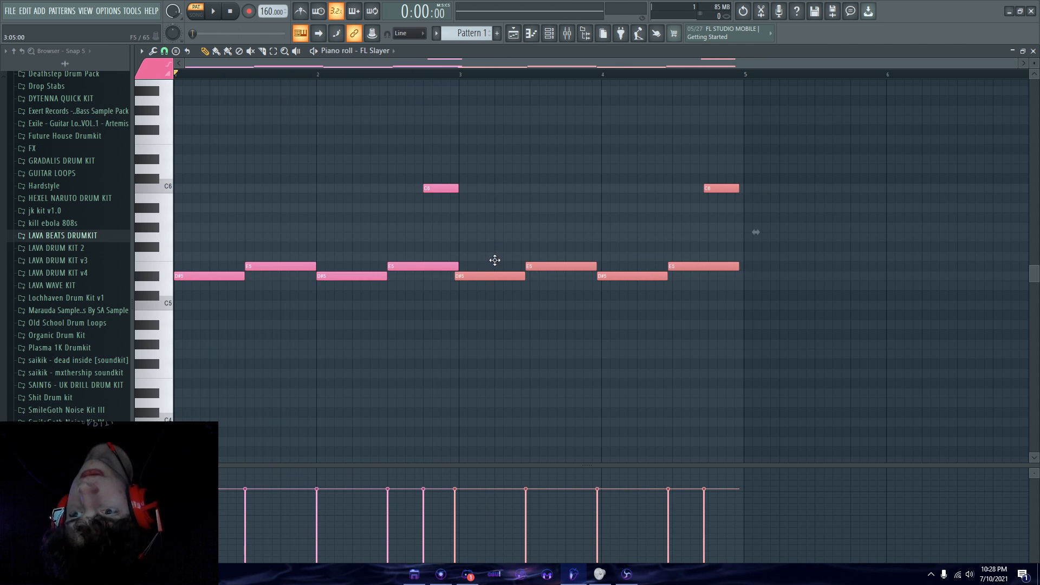
key("shift+Up")
left_click_drag(800, 125, 527, 288)
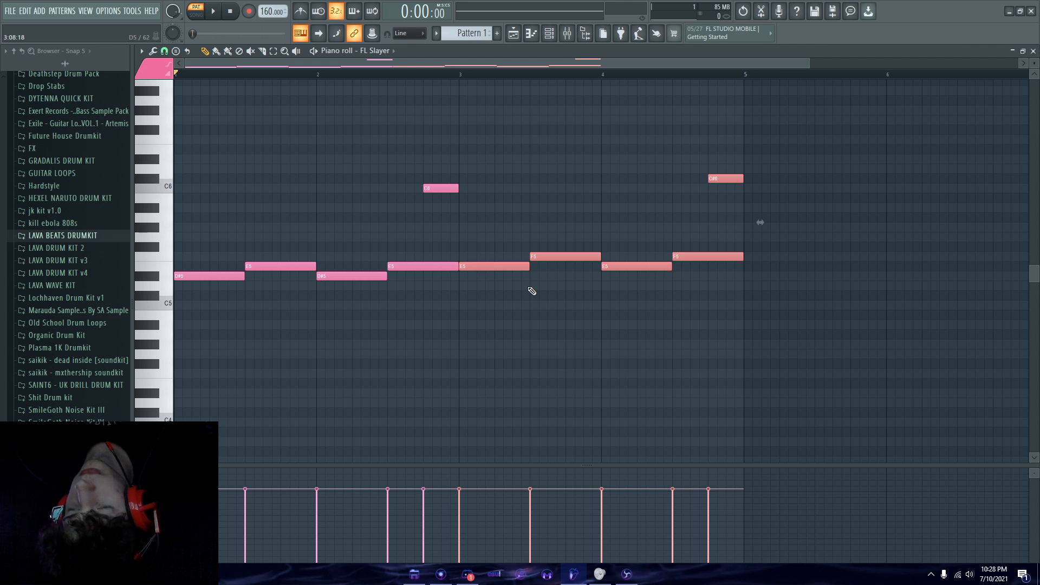
left_click(532, 291)
key("space")
key("F6")
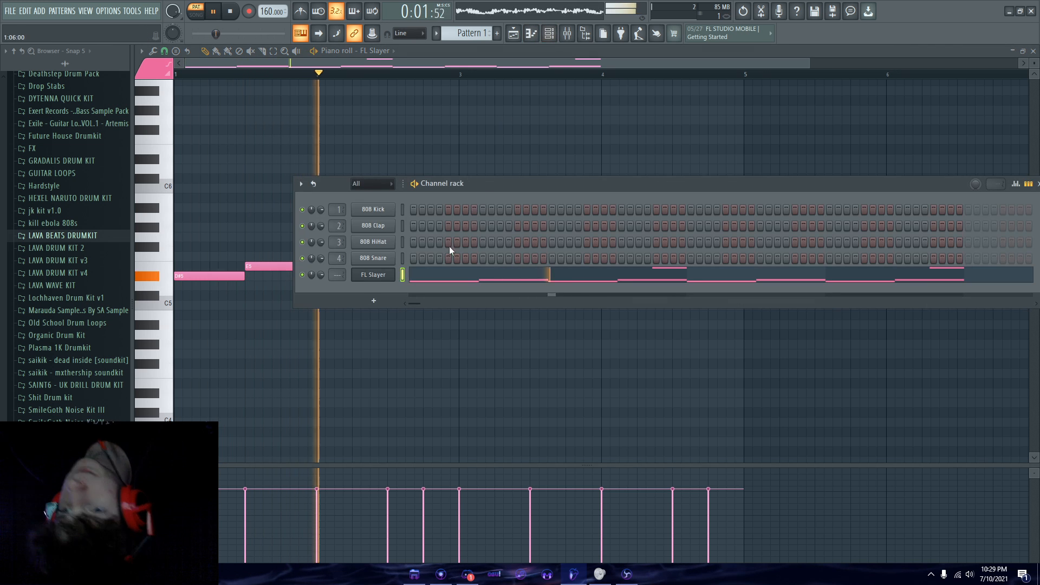
key("space")
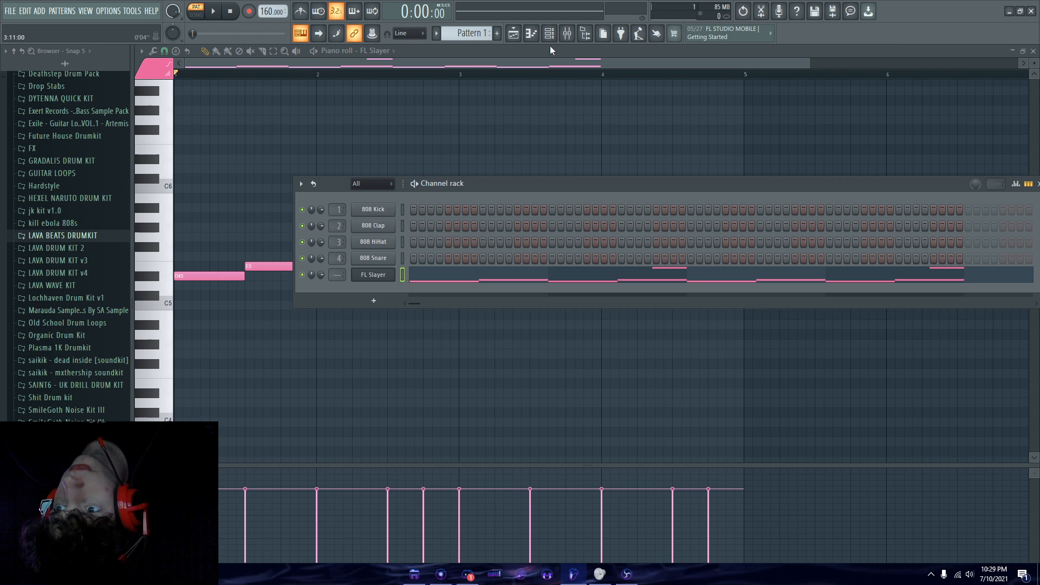
Route the FL Slayer channel to mixer insert 1 and play the pattern to check its signal
left_click(567, 33)
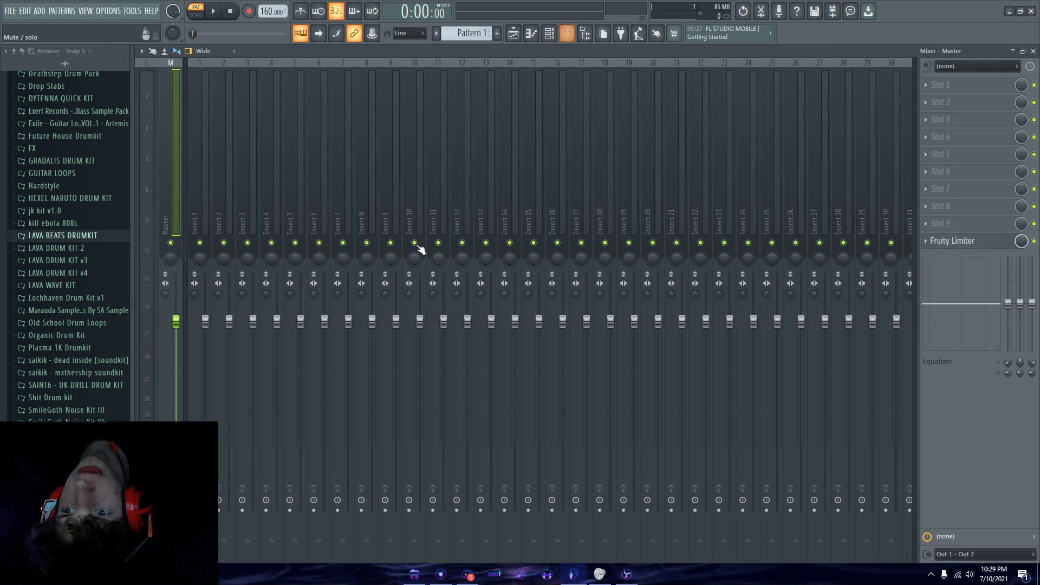
left_click(371, 185)
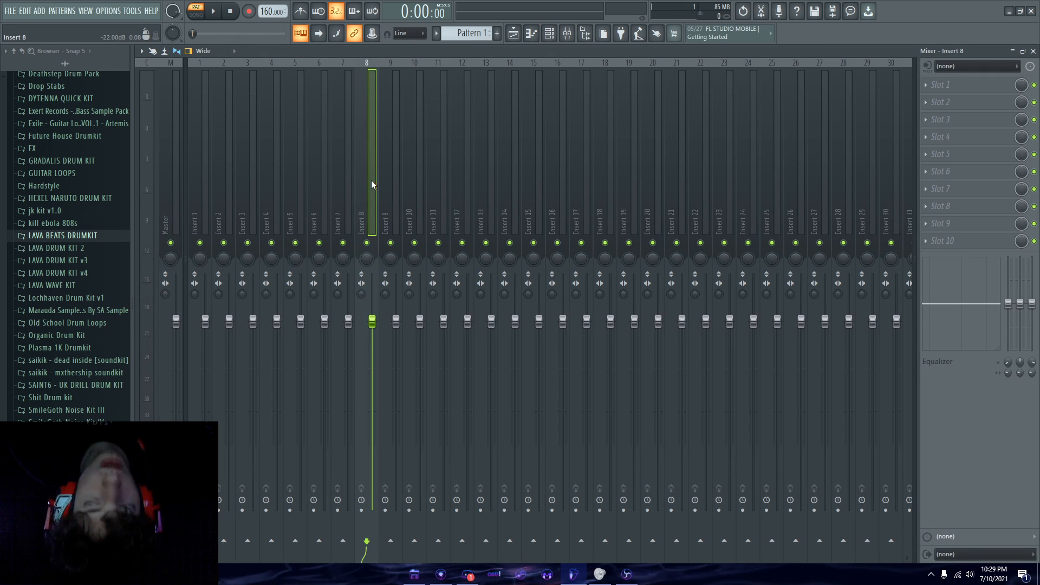
left_click(207, 177)
left_click(242, 174)
left_click(214, 187)
right_click(200, 187)
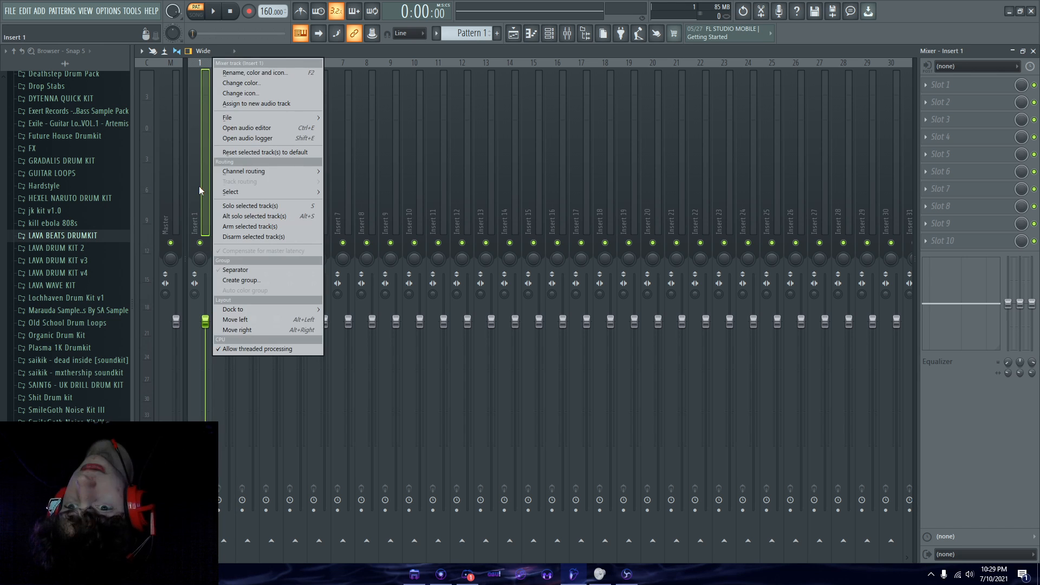
left_click(548, 34)
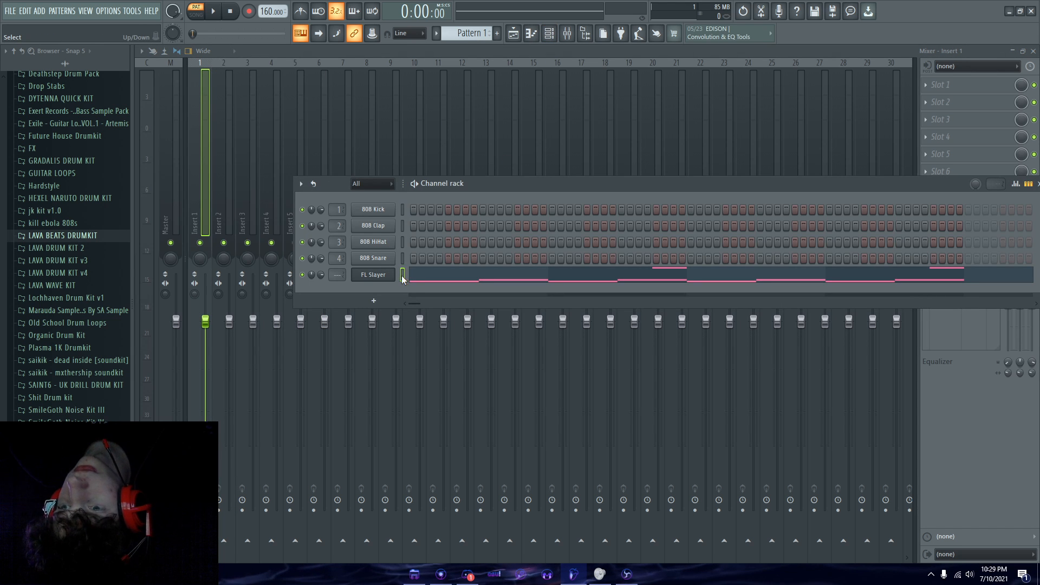
right_click(202, 166)
mouse_move(224, 169)
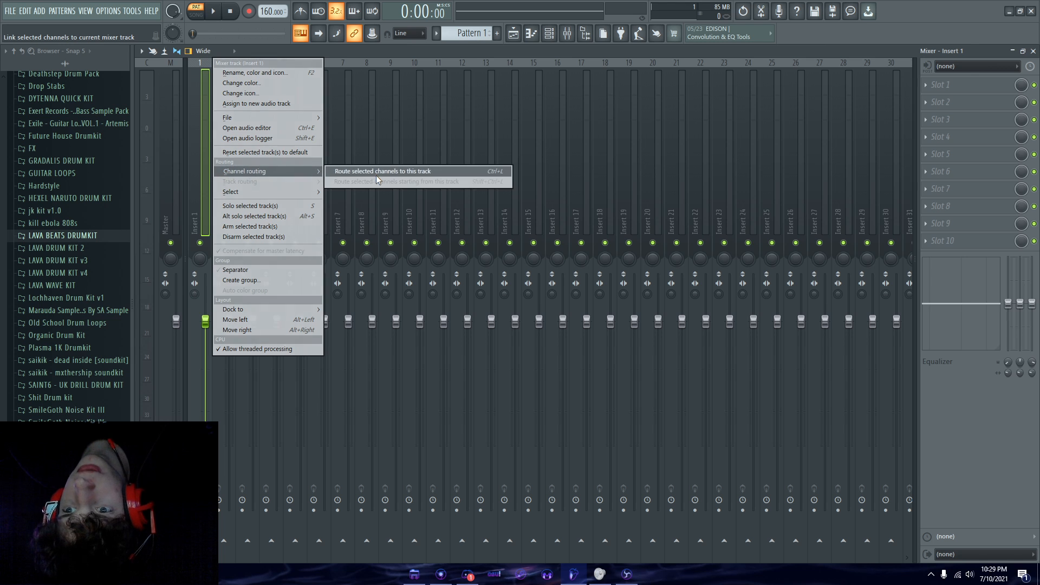
left_click(376, 172)
key("space")
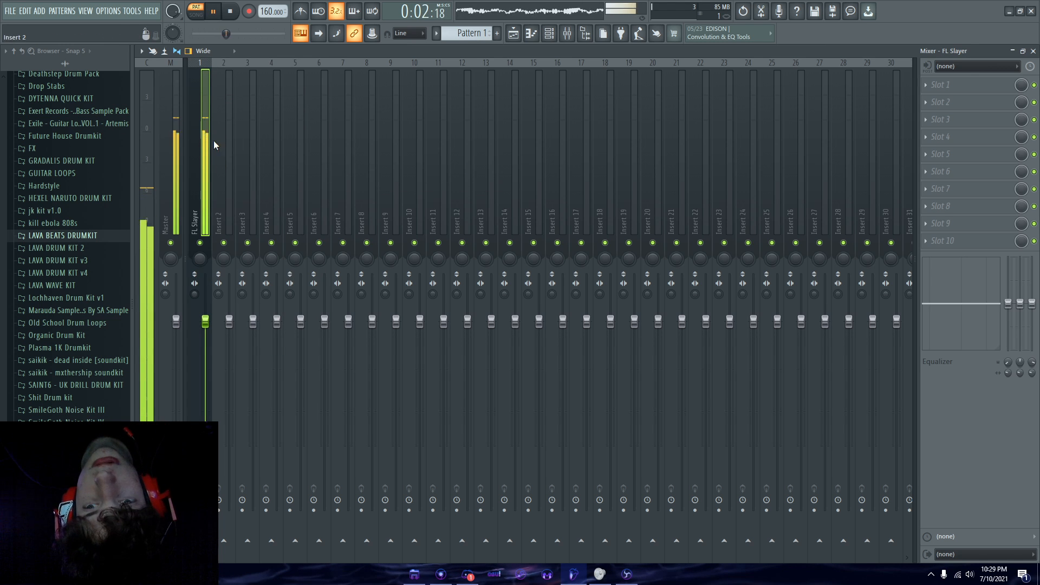
key("space")
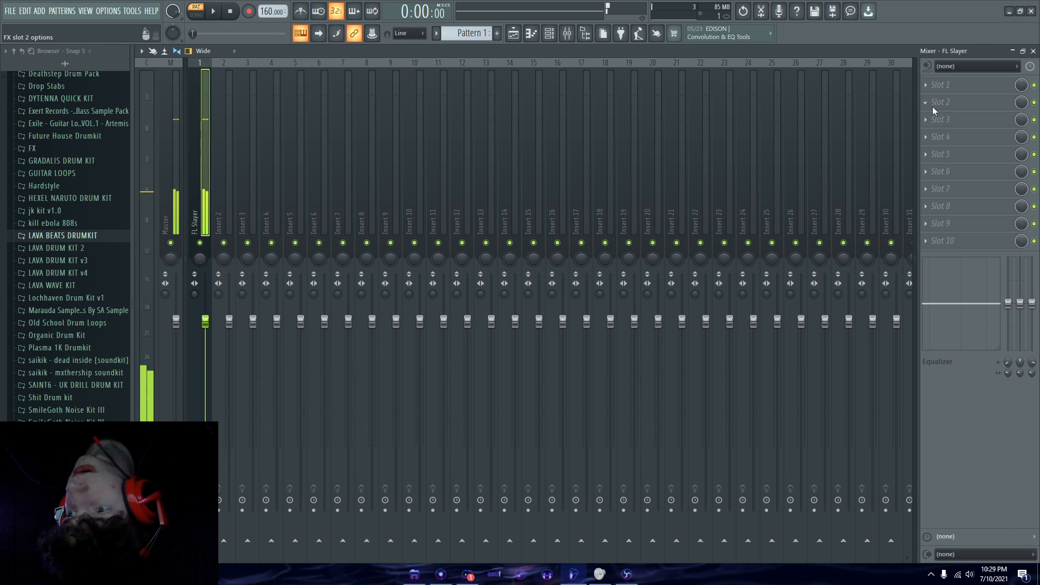
Load AmpliTube 4 into effect slot 2 of the FL Slayer mixer track and switch the effect off
left_click(933, 104)
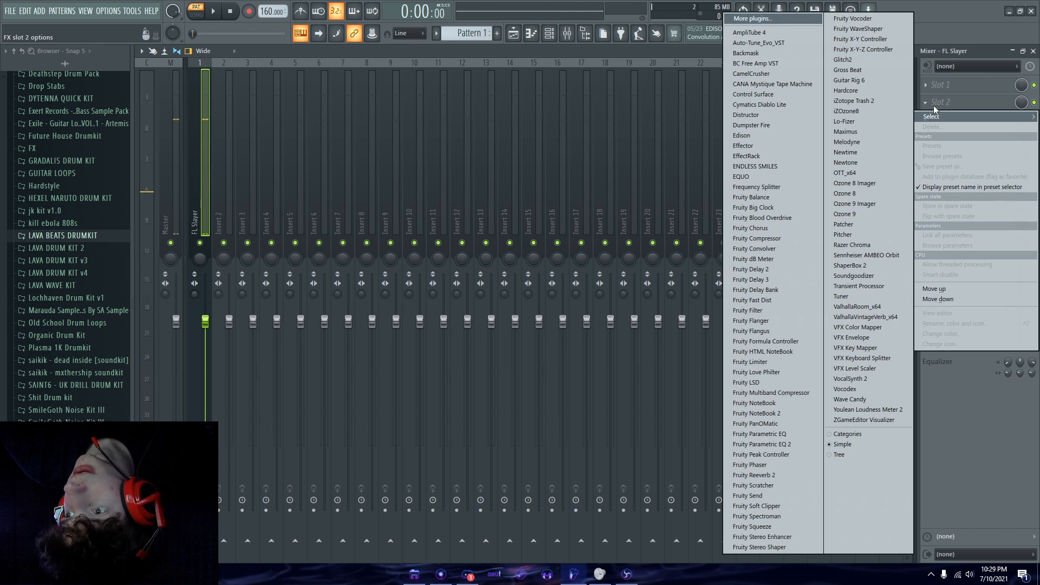
left_click(779, 35)
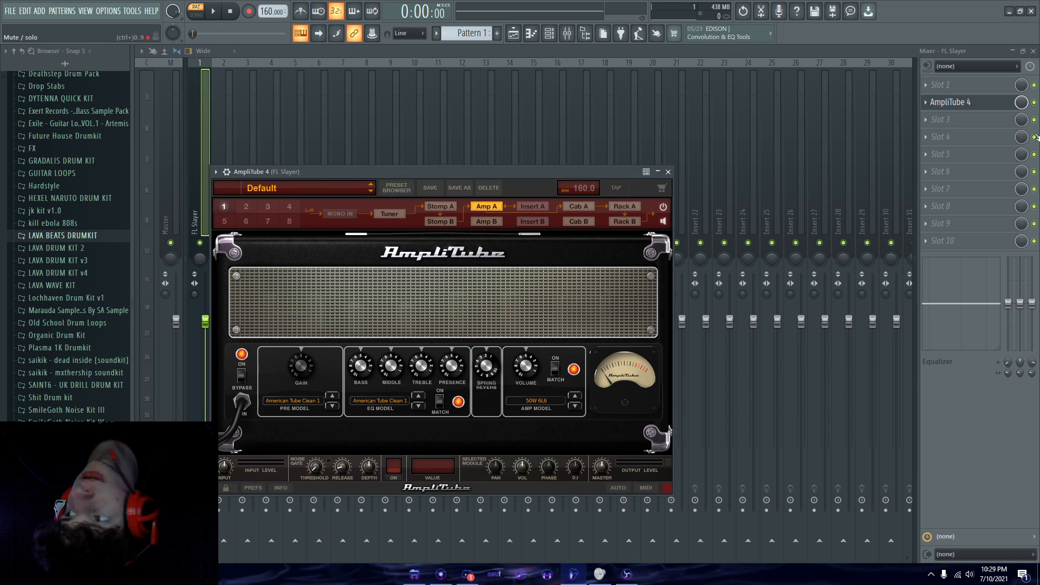
left_click(1034, 103)
Load Hardcore into effect slot 6 and choose its Alien Surfing Lead preset while the pattern plays
left_click(929, 173)
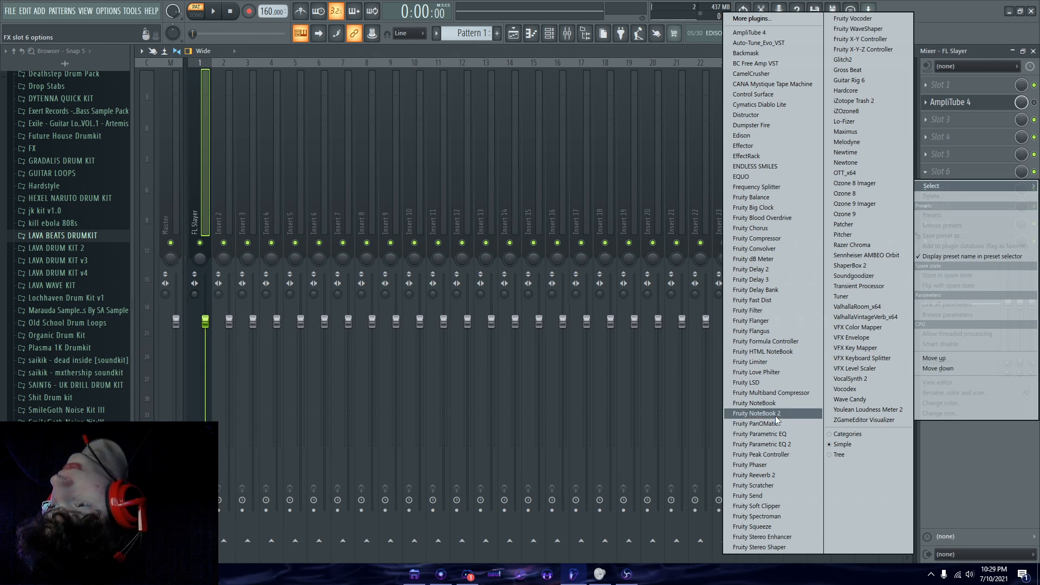
left_click(845, 91)
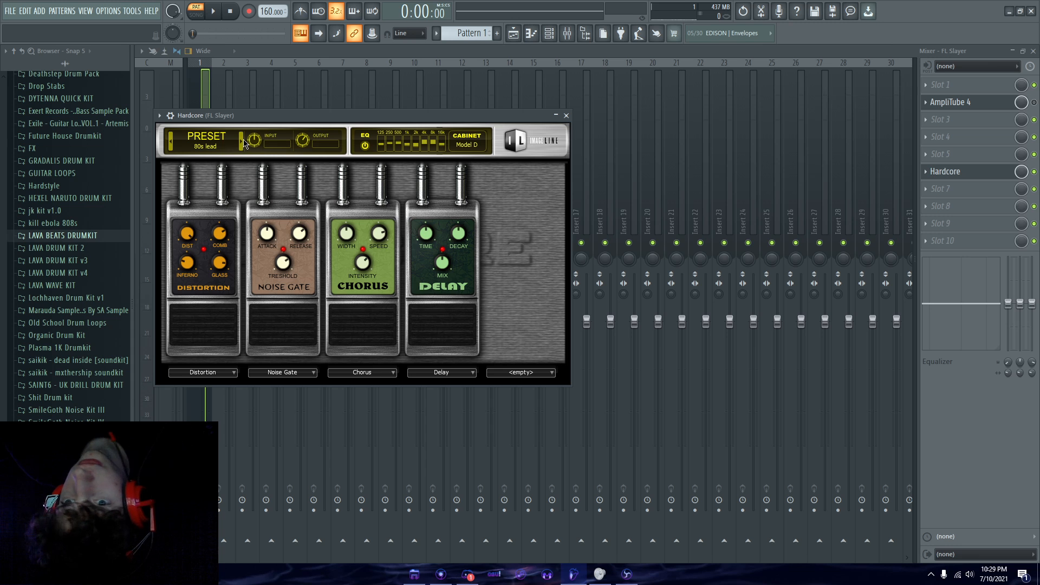
left_click(241, 142)
key("space")
left_click_drag(246, 119, 383, 126)
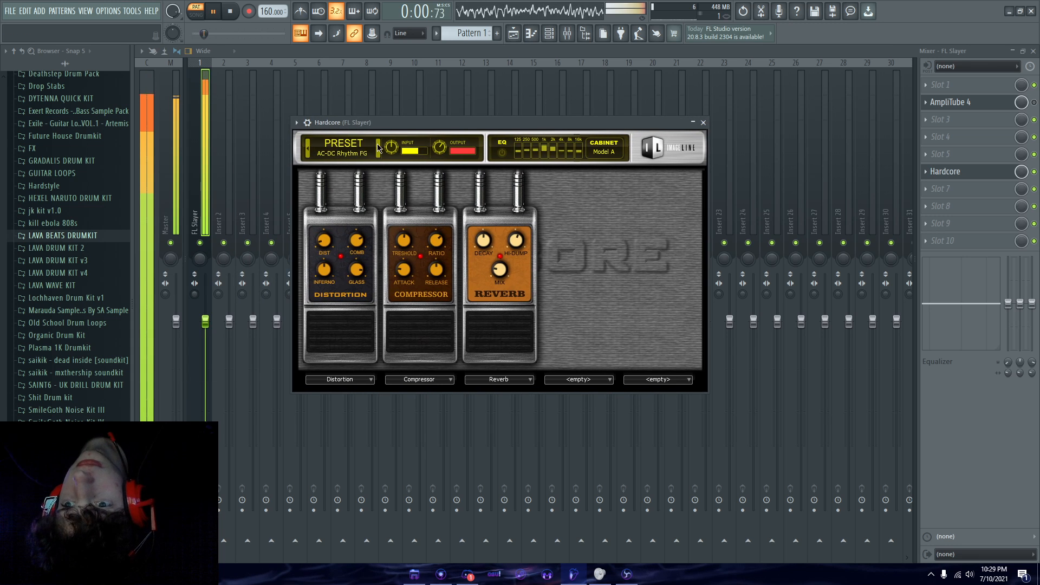
left_click(379, 148)
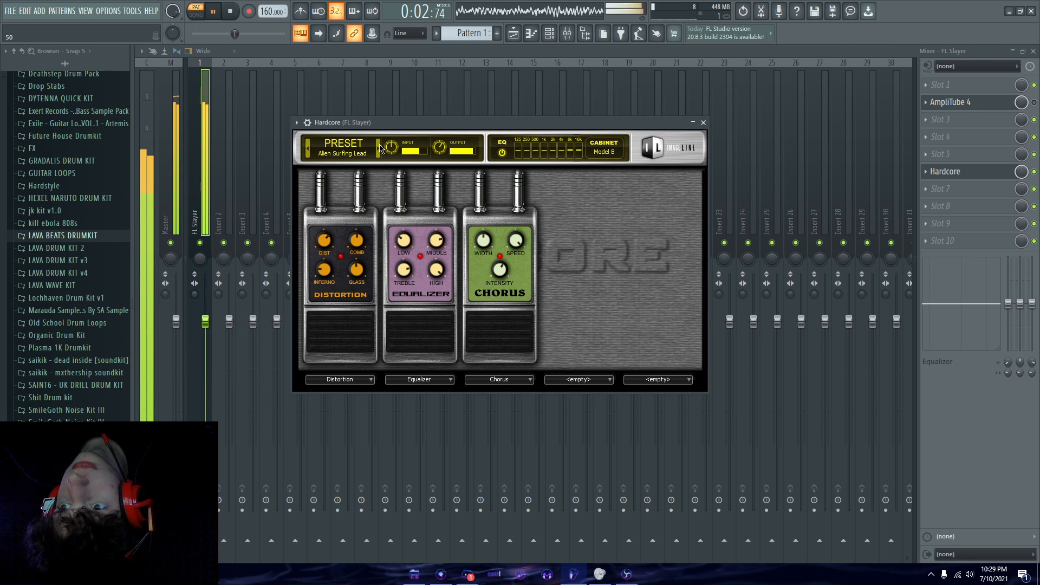
left_click_drag(385, 122, 469, 119)
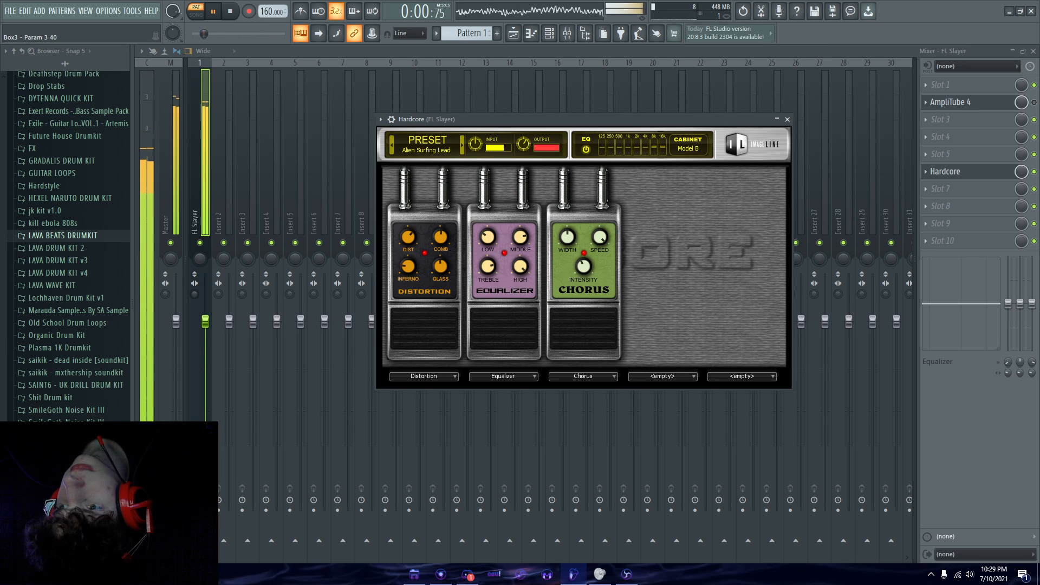
Lower the FL Slayer mixer track's volume to 88% and move Hardcore up to effect slot 3
left_click_drag(206, 329, 207, 351)
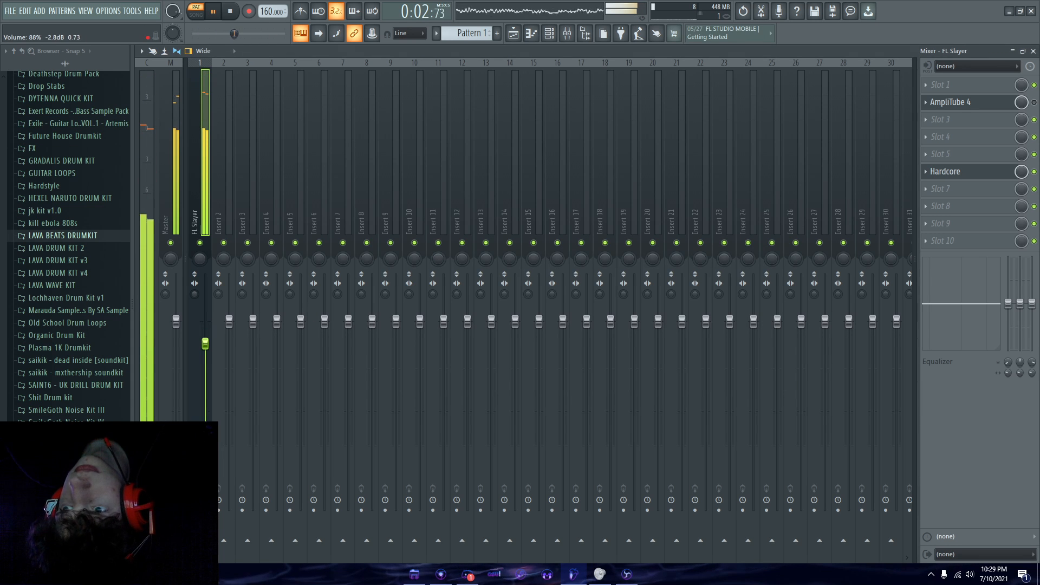
left_click(548, 33)
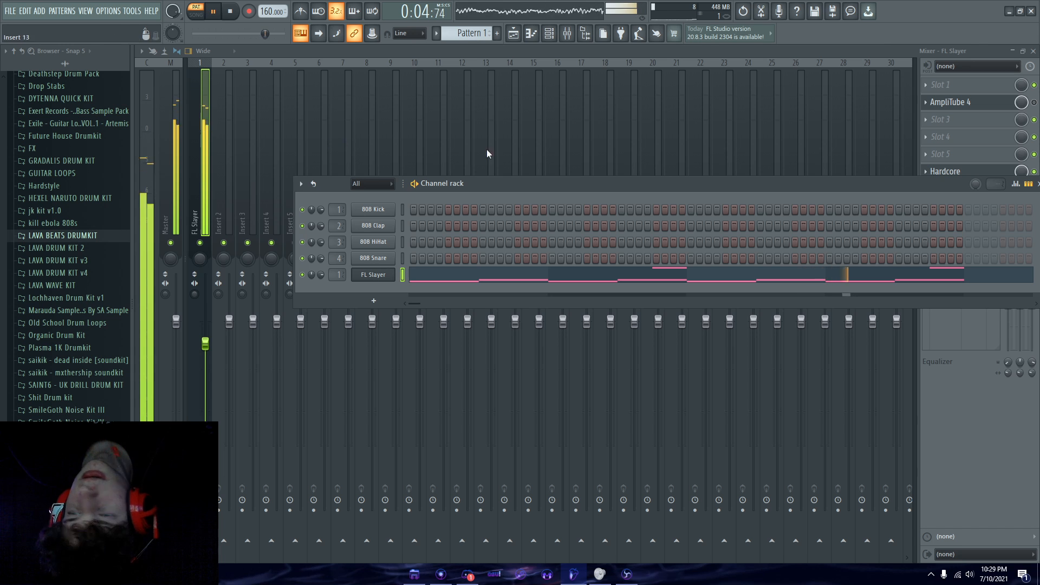
key("space")
left_click_drag(957, 178, 953, 120)
Add Fruity Reeverb 2 in effect slot 4 with a wet level of 65% and a room size of 100
left_click(942, 137)
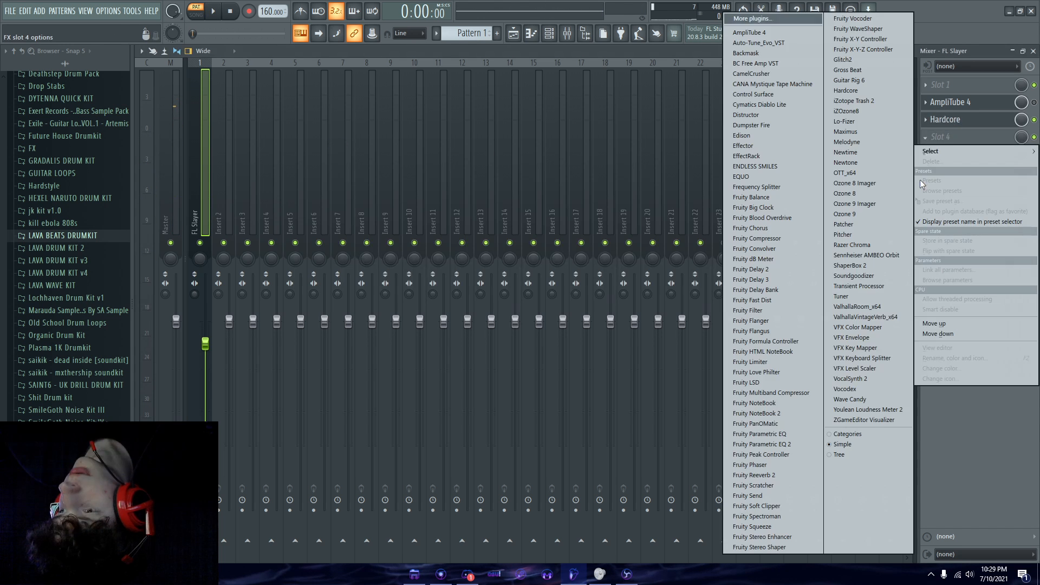
left_click(754, 475)
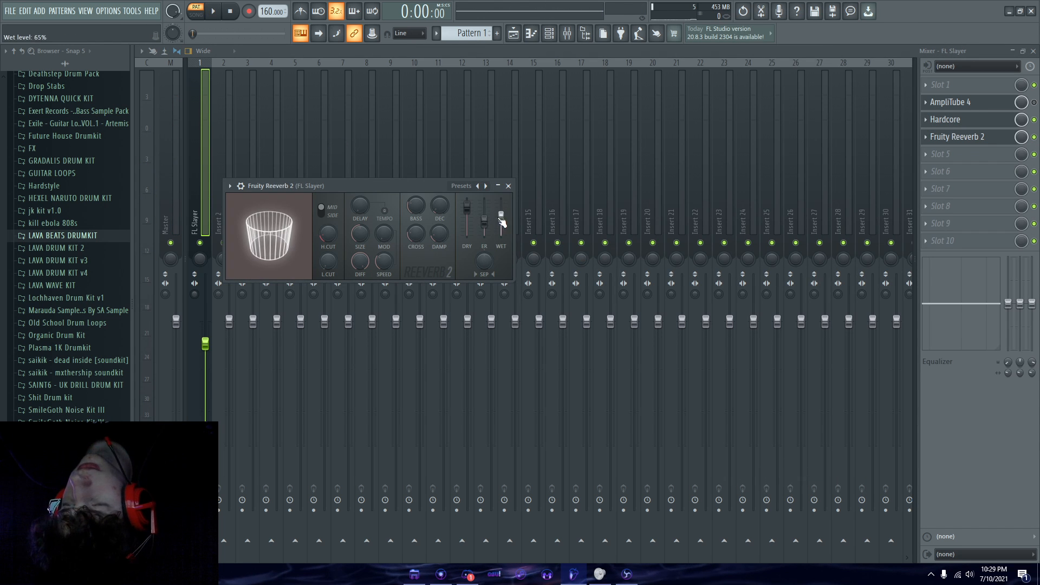
left_click_drag(501, 227, 501, 220)
left_click_drag(485, 262, 485, 256)
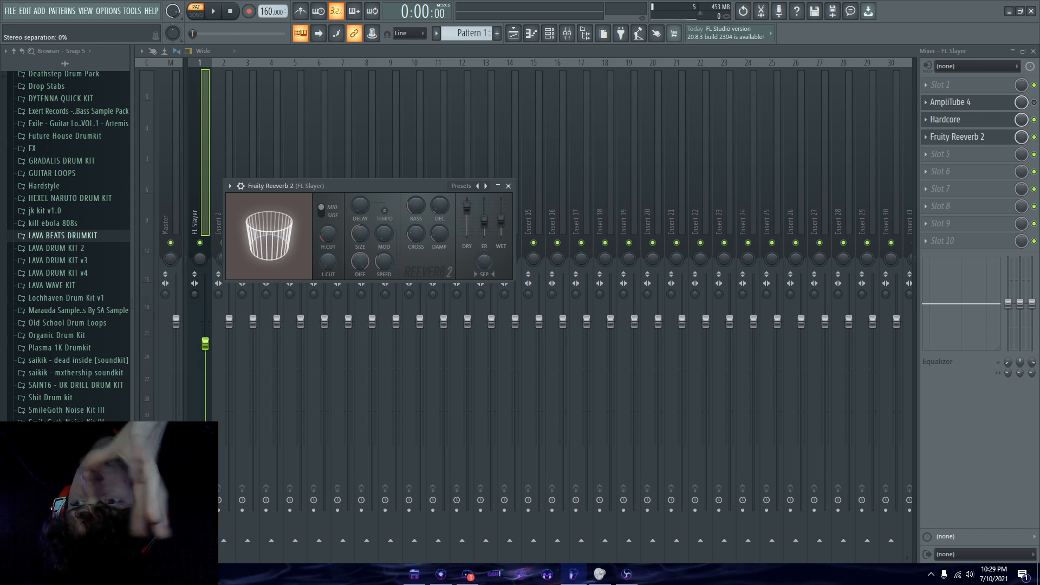
left_click_drag(363, 234, 363, 200)
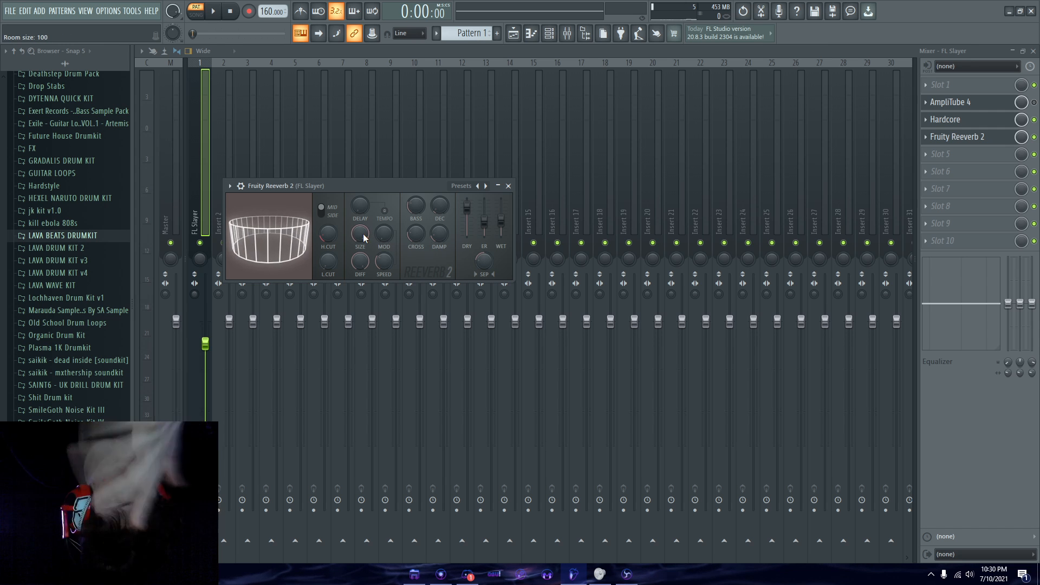
Compare the melody with Fruity Reeverb 2 bypassed and enabled during playback
key("space")
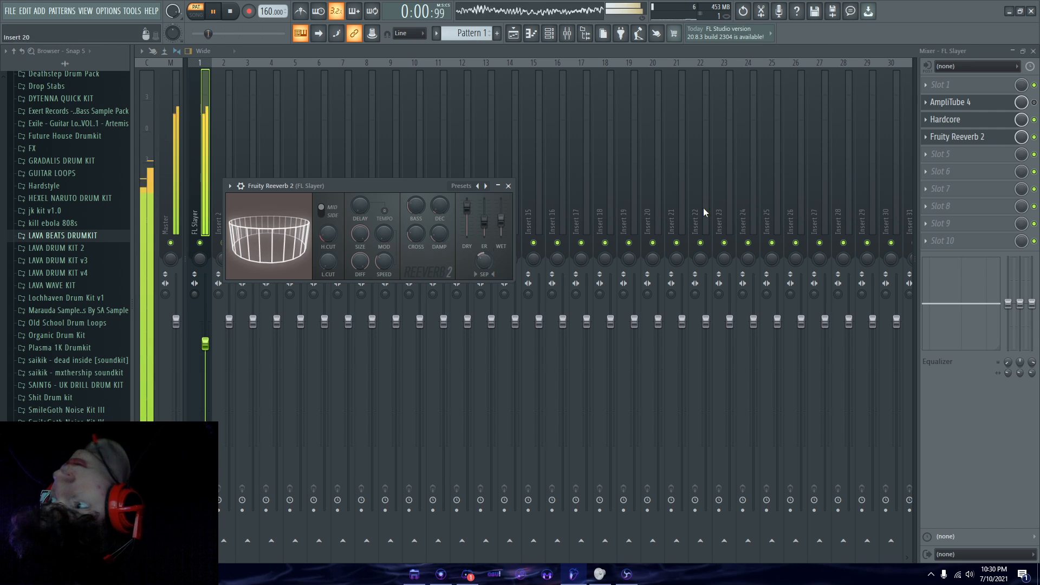
left_click(1034, 138)
left_click(1034, 138)
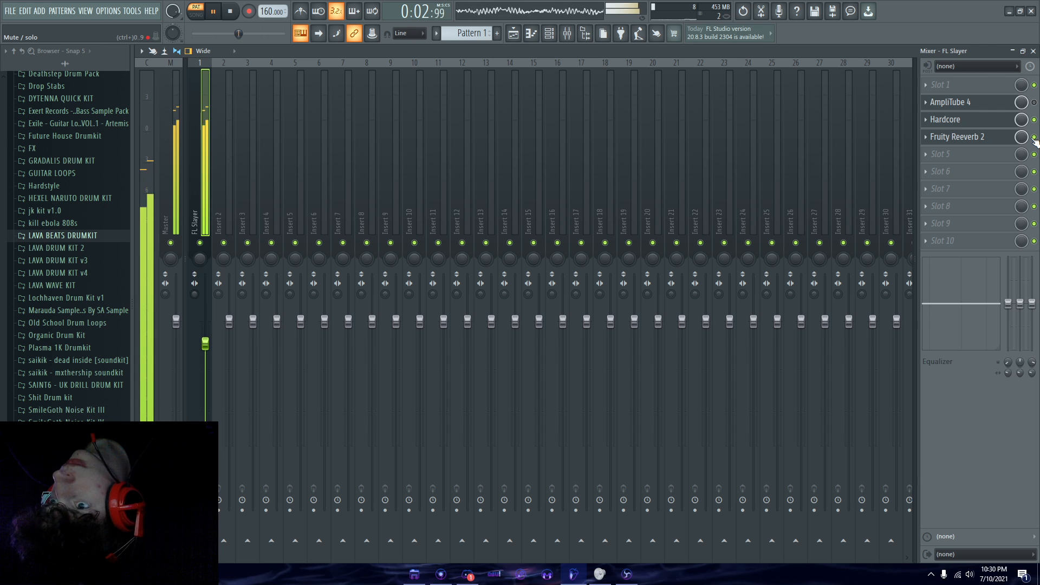
key("space")
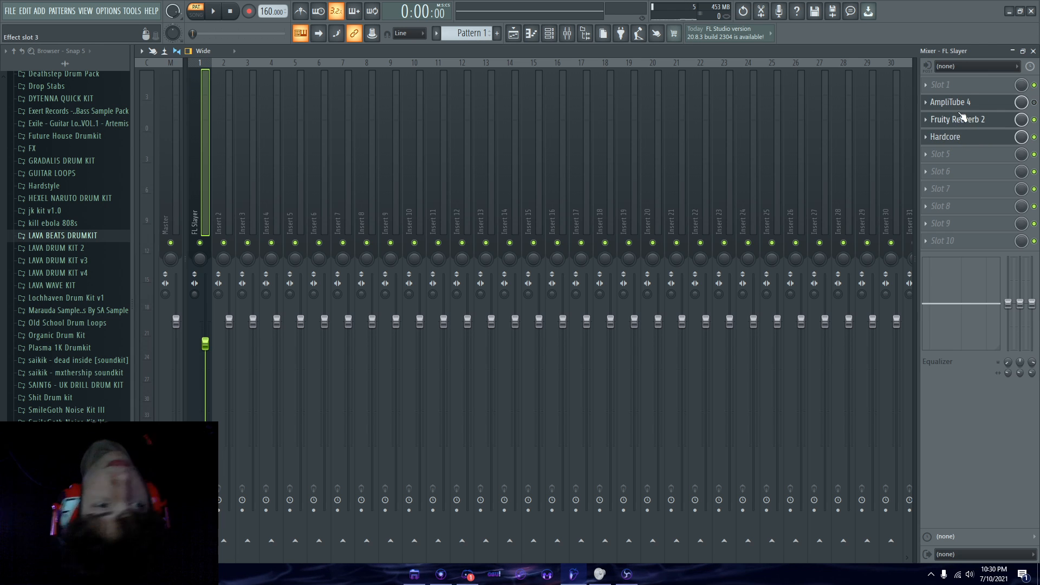
Play the pattern with Fruity Reeverb 2 ahead of Hardcore, and move Hardcore back above it into slot 3
key("space")
key("alt+Up")
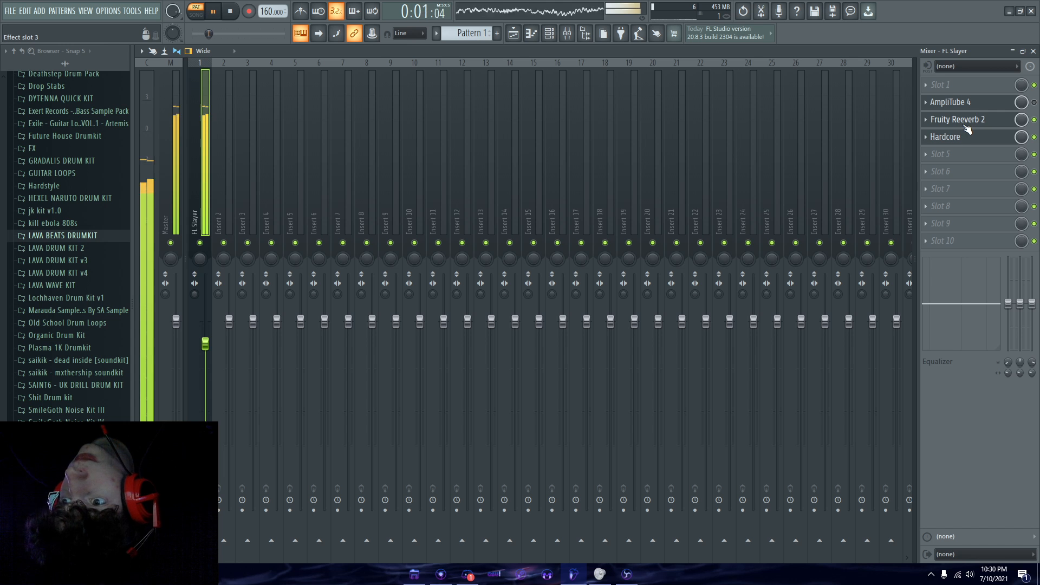
key("space")
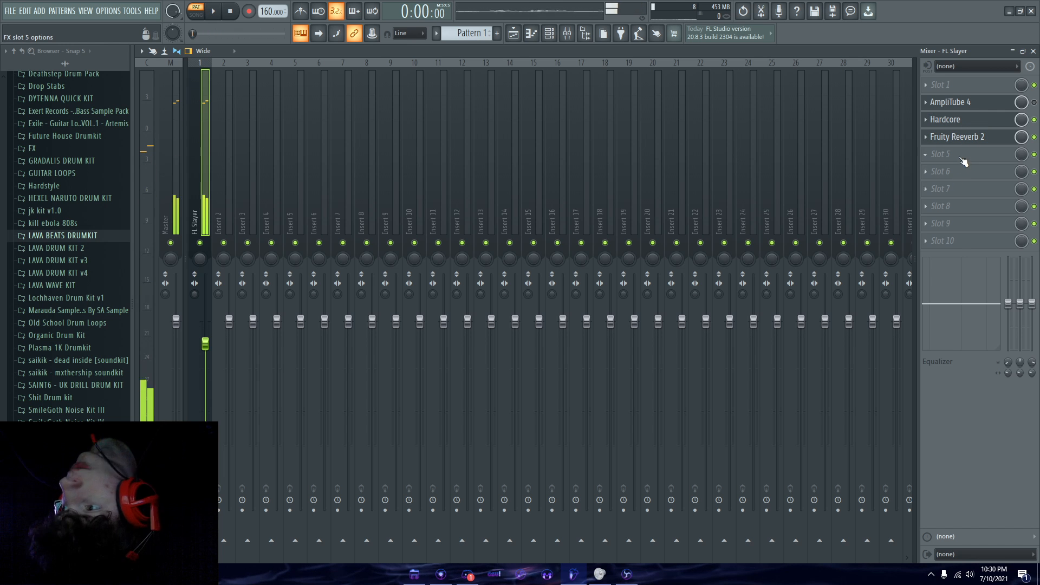
Add Fruity Parametric EQ 2 in effect slot 5 and play the pattern to view its spectrum
left_click(953, 155)
left_click(762, 445)
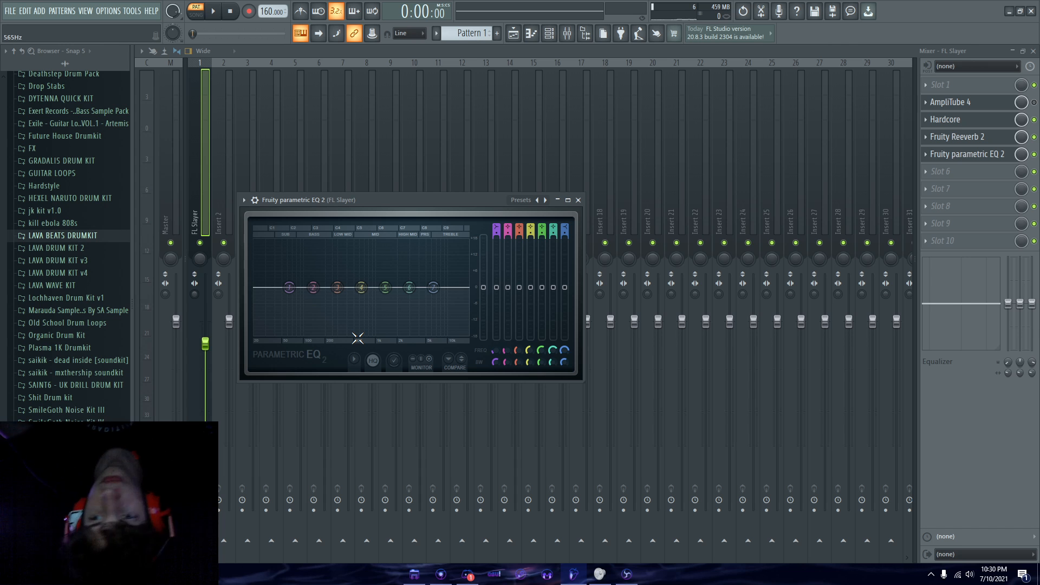
key("space")
key("space")
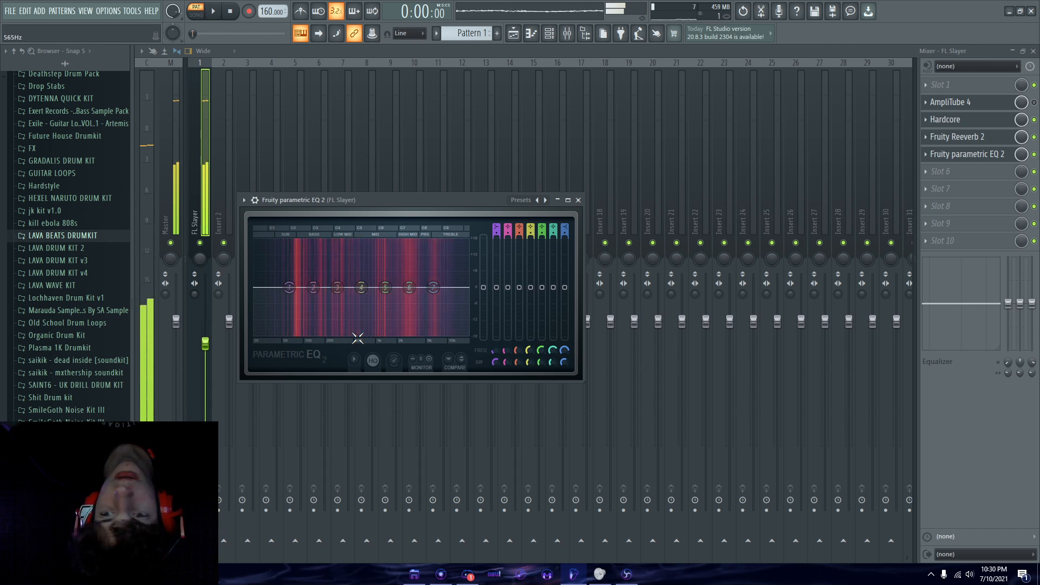
Play the pattern while sweeping Fruity Parametric EQ 2's band 2 through the bass range with an 18 dB boost
left_click_drag(336, 287, 334, 296)
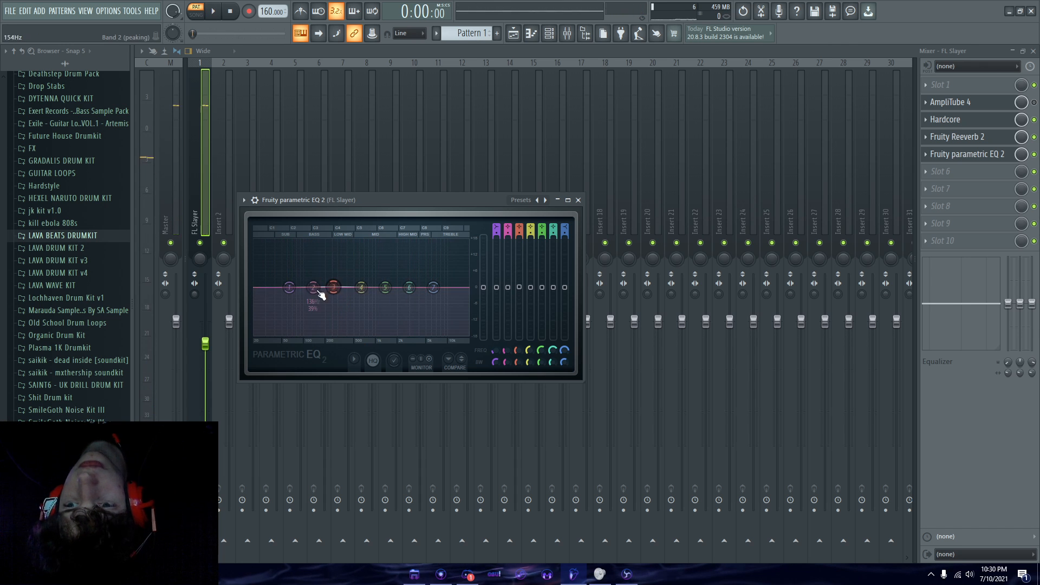
key("space")
left_click_drag(309, 242, 305, 243)
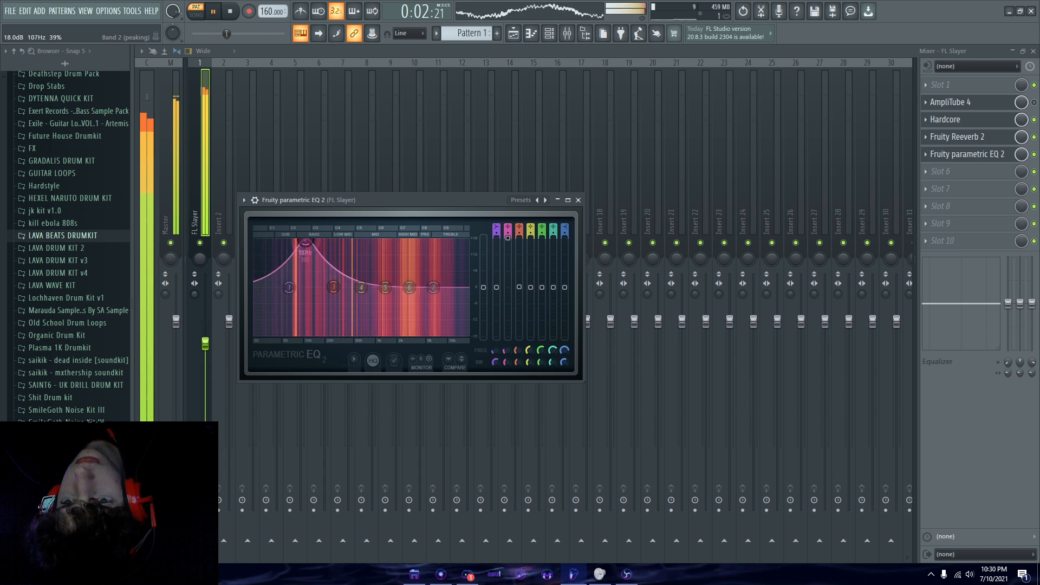
key("space")
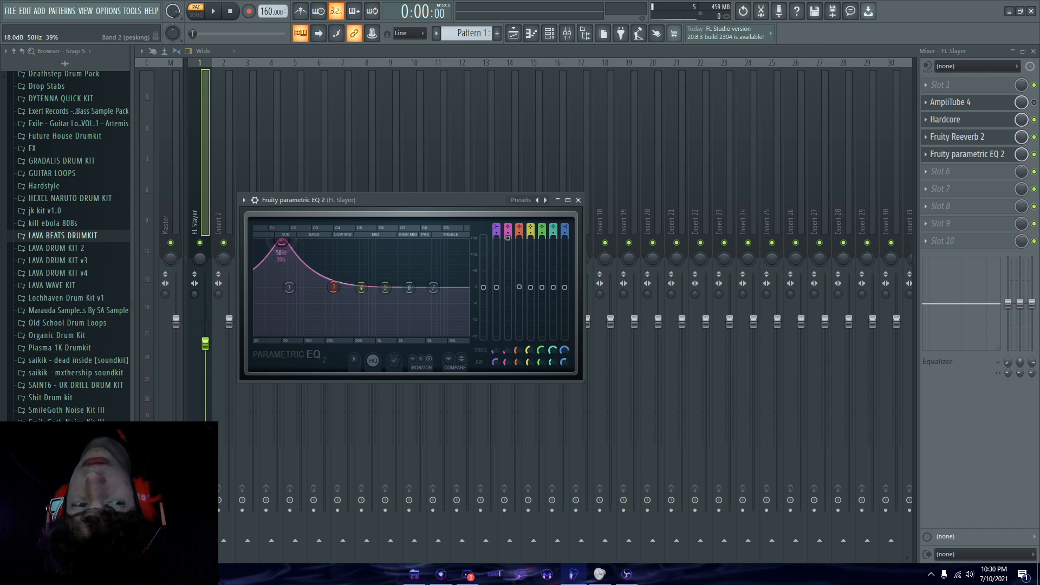
Cut the guitar's low end with a high-pass on EQ band 1, pull bands 2 and 3 down, and play the result
key("space")
left_click_drag(283, 241, 303, 332)
key("space")
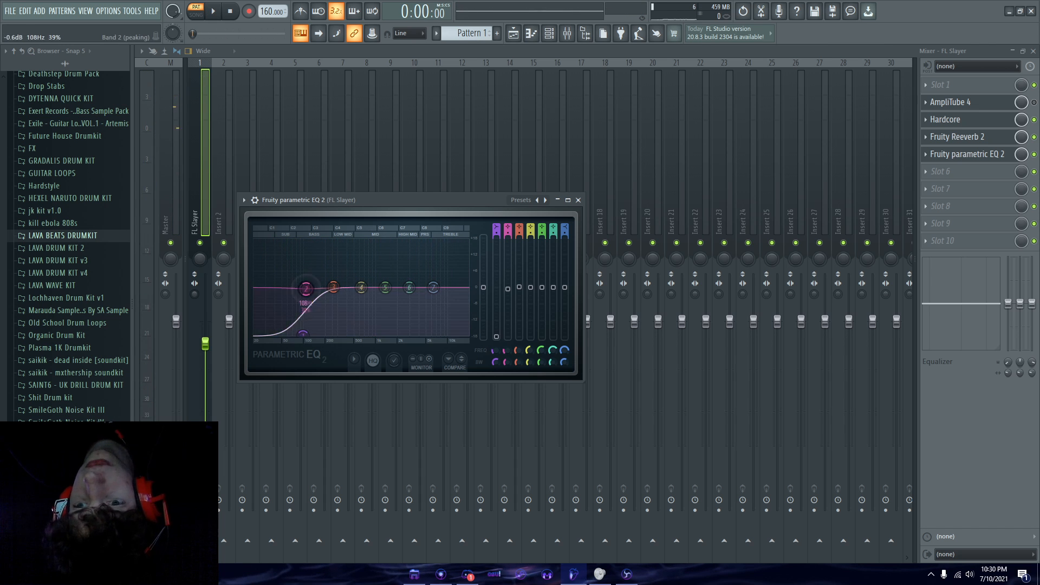
mouse_move(306, 289)
left_mouse_down()
mouse_move(287, 325)
mouse_move(310, 303)
left_mouse_up()
key("space")
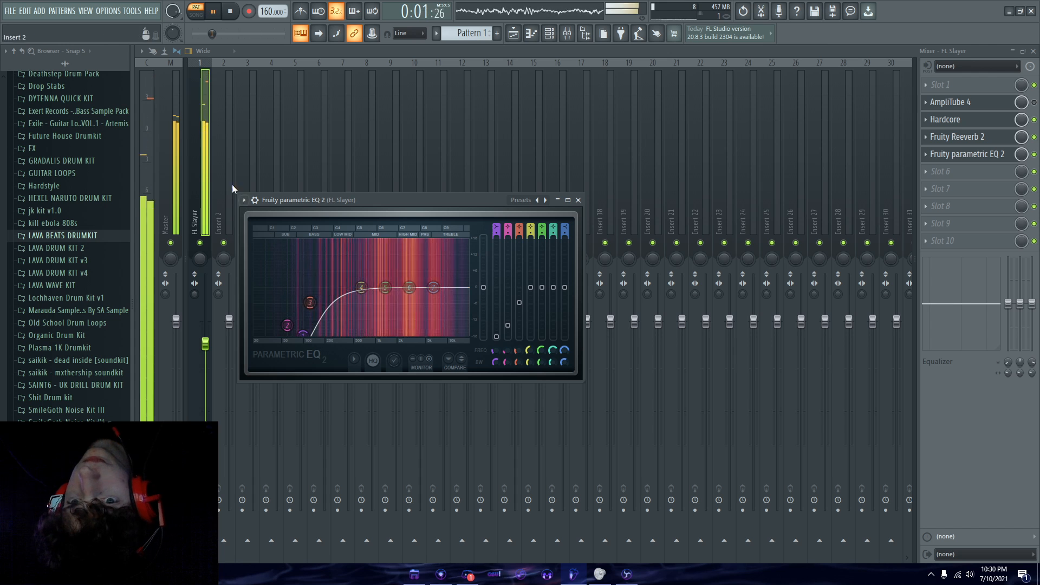
key("space")
Replace Fruity Limiter in slot 10 of the Master track with Fruity Soft Clipper
left_click(177, 145)
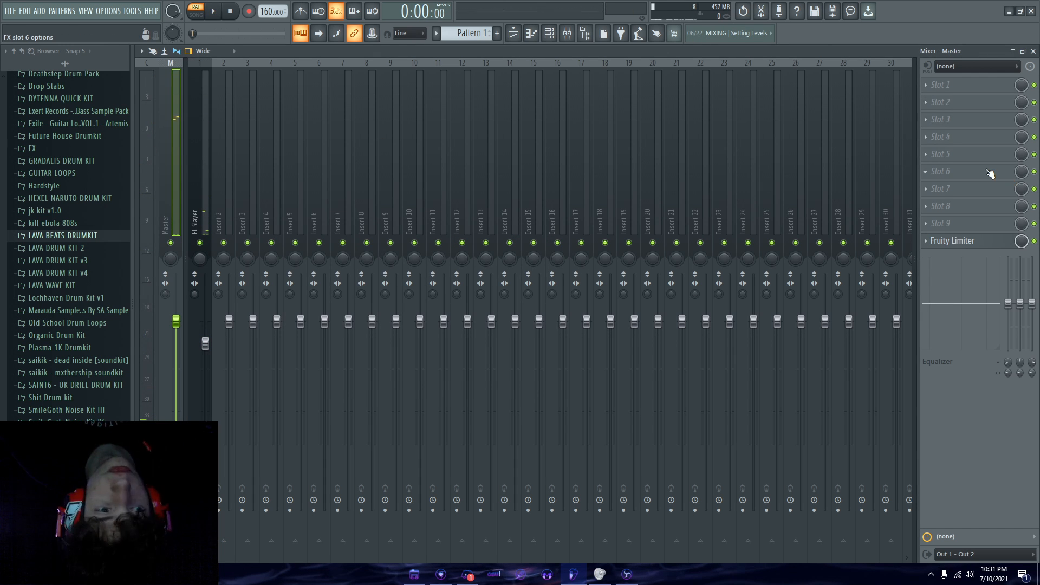
left_click(935, 246)
mouse_move(928, 254)
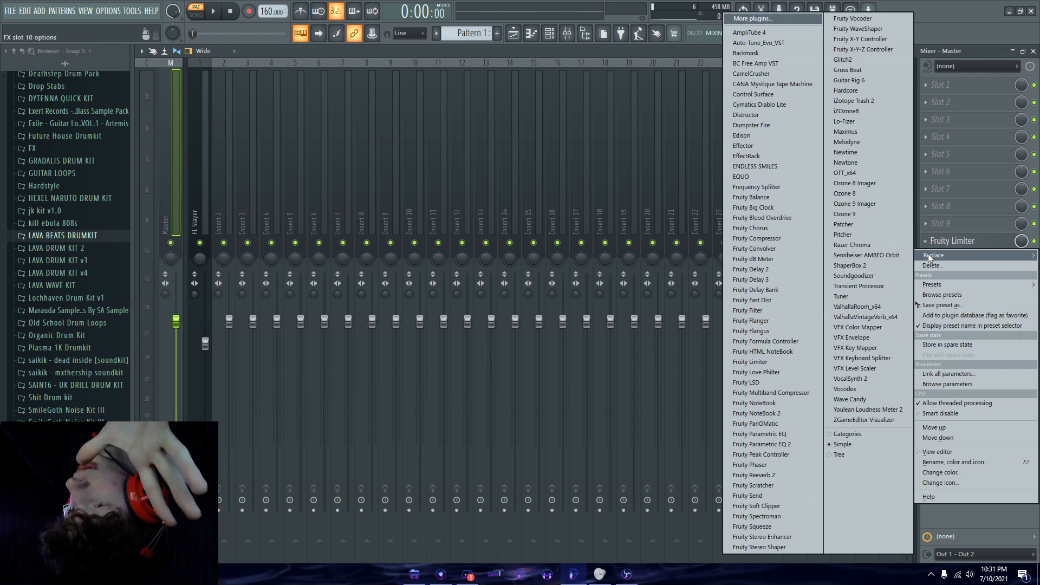
left_click(768, 505)
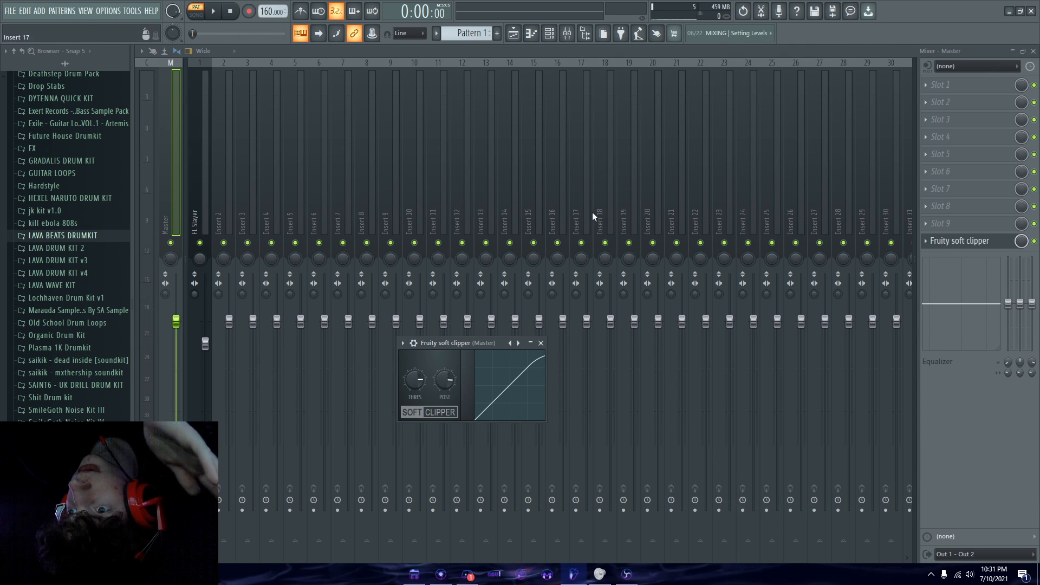
left_click(40, 11)
left_click(63, 35)
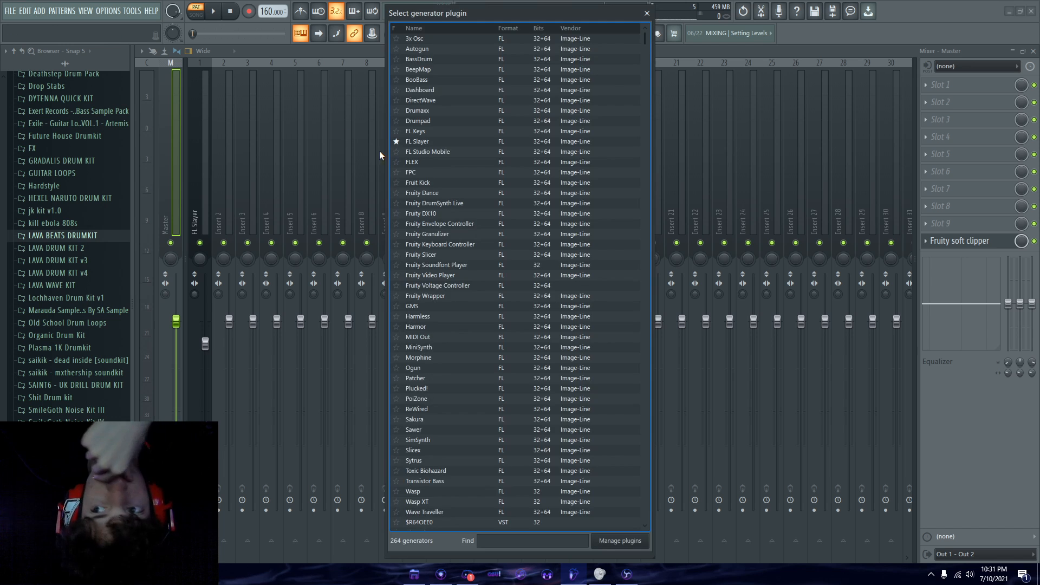
scroll(401, 217, "down", 20)
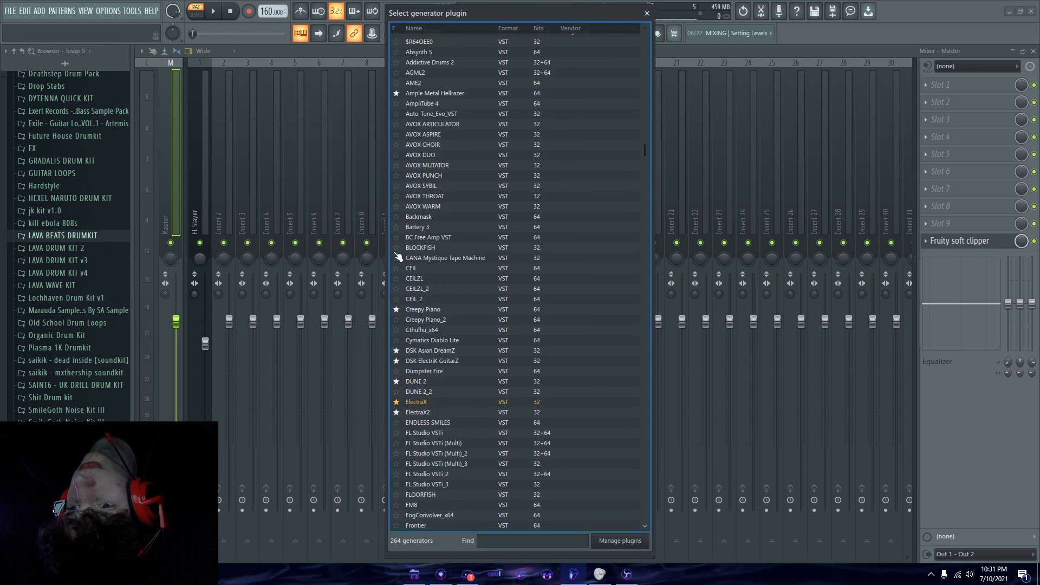
scroll(408, 268, "down", 5)
left_click(647, 13)
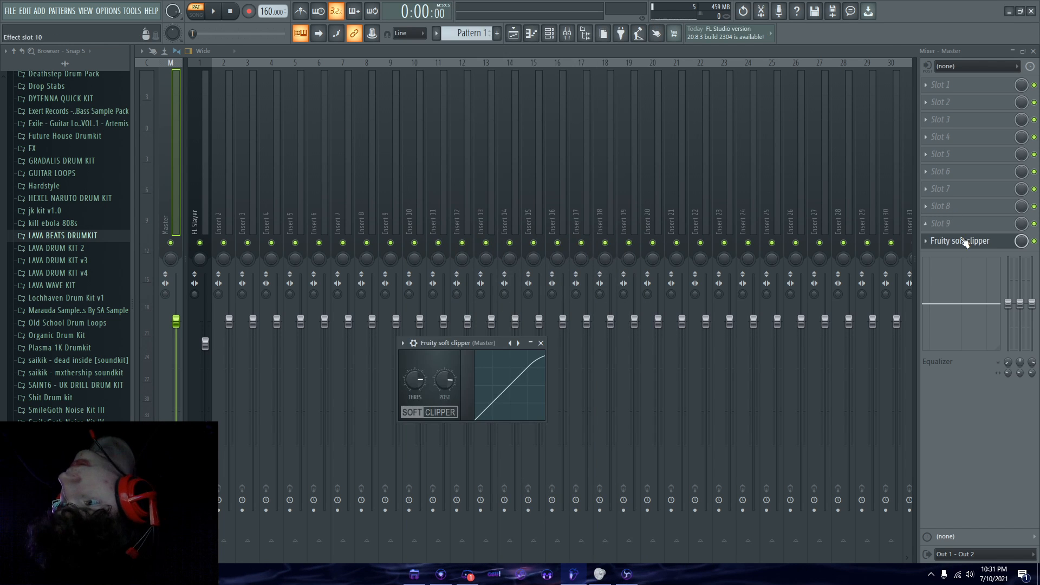
Close the soft clipper, select the FL Slayer track and play the melody briefly with the channel rack shown
double_click(960, 241)
left_click(200, 173)
key("space")
left_click(549, 38)
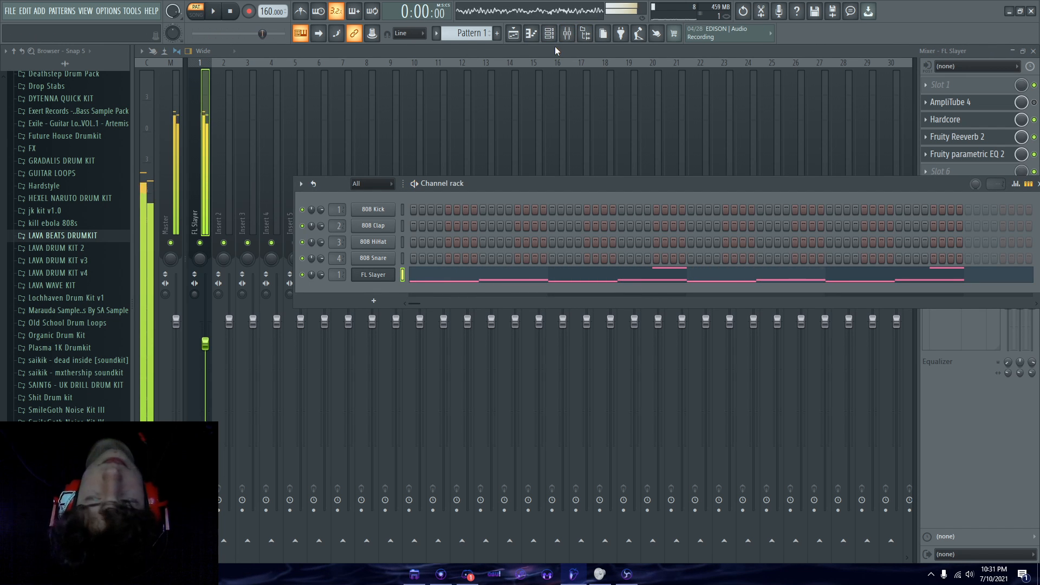
key("space")
Add a Toxic Biohazard channel and load the Custom Saw ToTc preset from its Leads bank
left_click(39, 11)
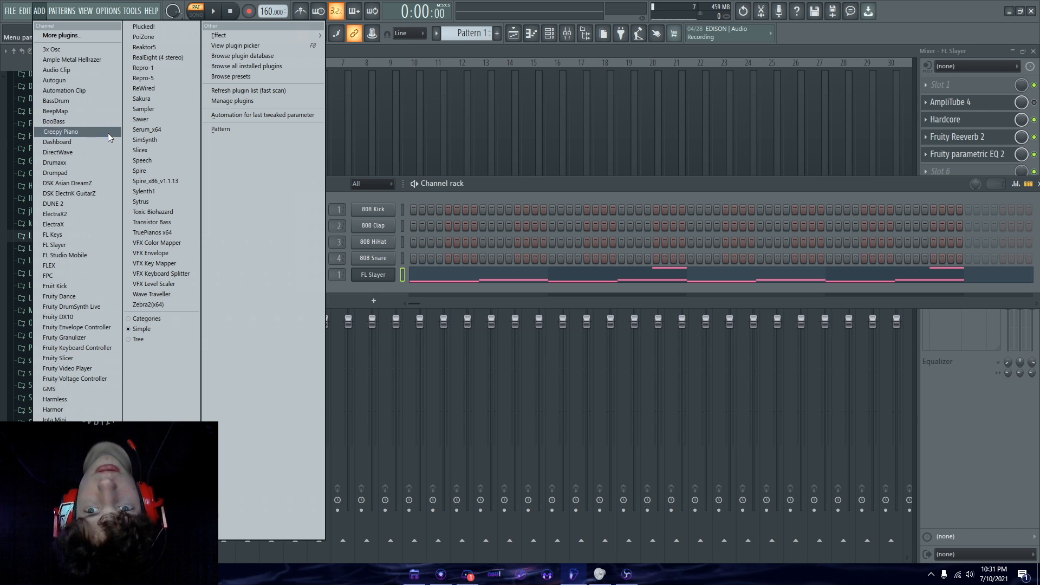
left_click(160, 212)
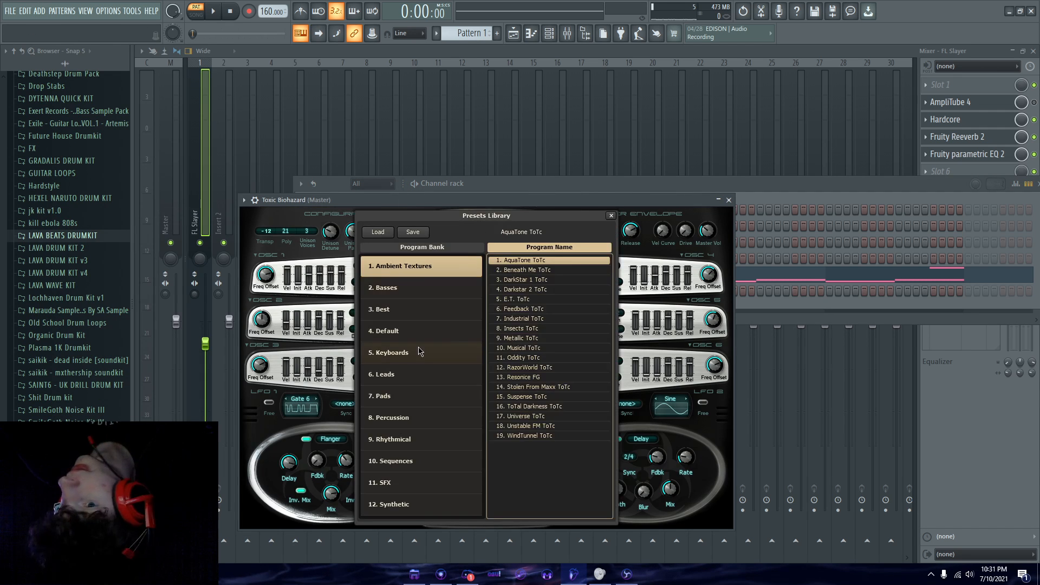
left_click(395, 374)
left_click(536, 378)
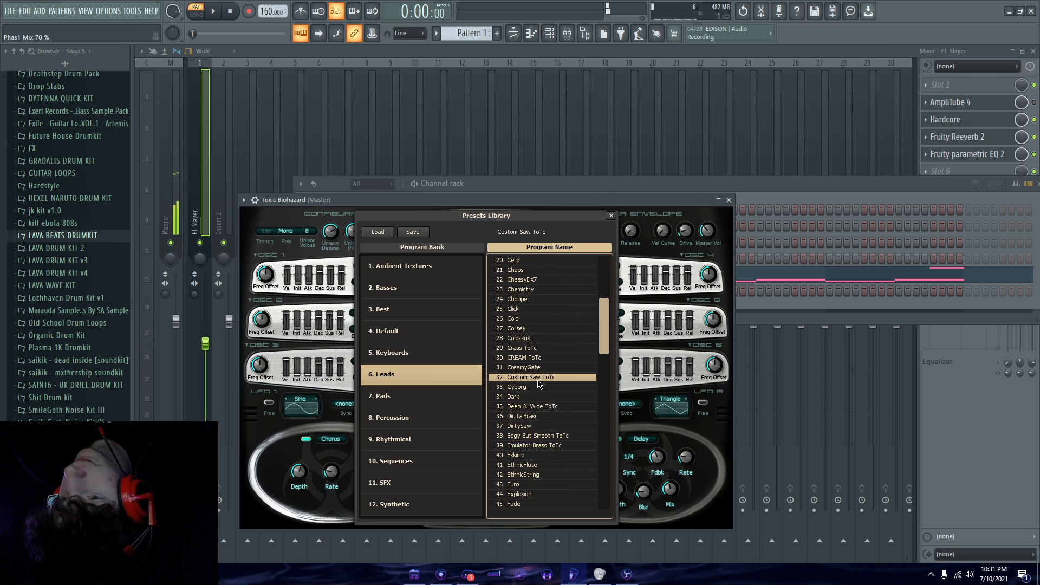
scroll(538, 384, "down", 3)
left_click(611, 215)
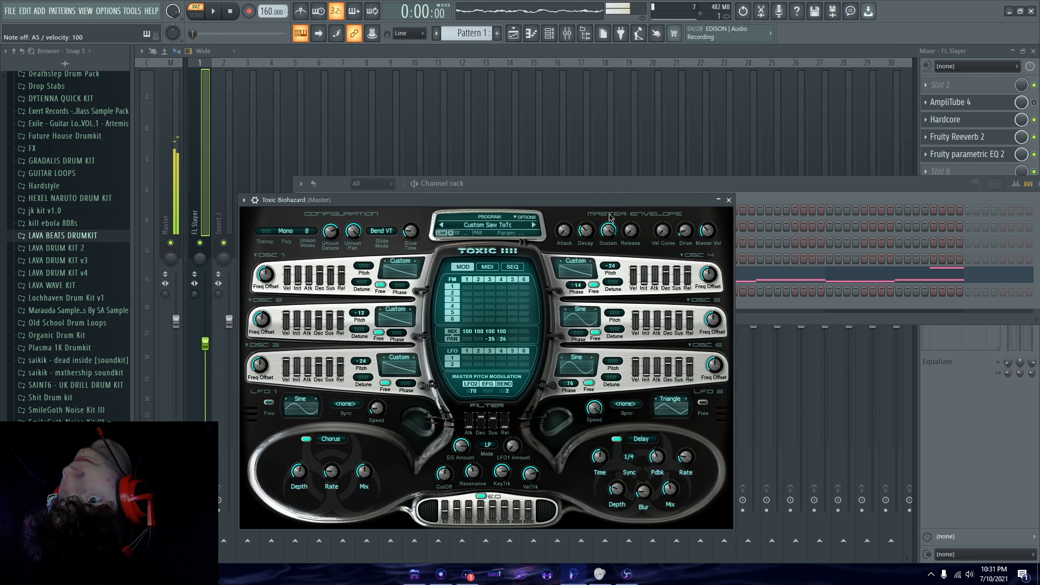
left_click(728, 200)
Draw alternating half-bar D#5 and E5 notes in Toxic Biohazard's piano roll, repeat them over four bars and remove any extras beyond
right_click(392, 290)
left_click(417, 291)
left_click(187, 276)
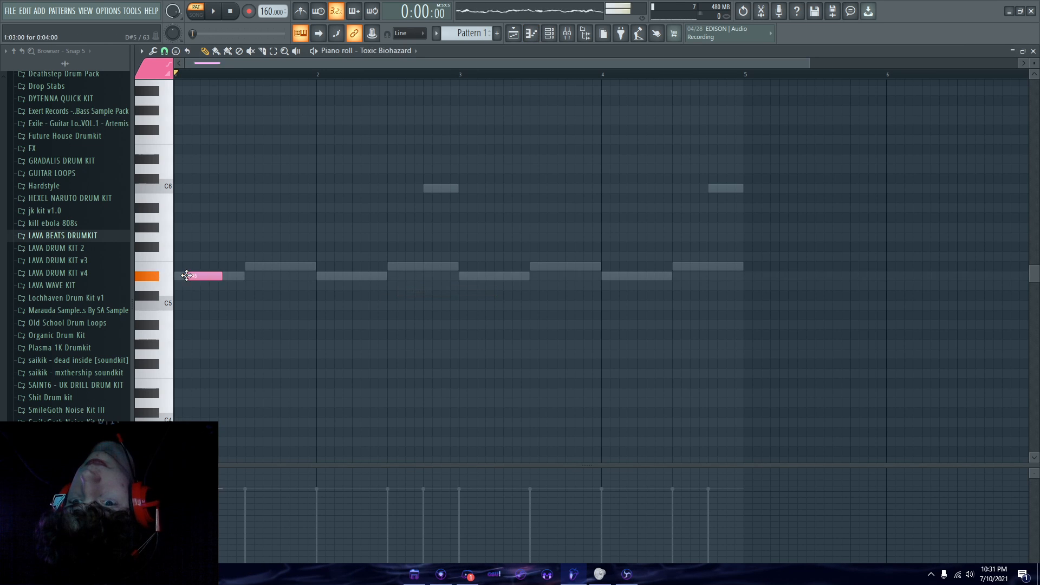
left_click(275, 265)
key("ctrl+b")
key("ctrl+b")
key("ctrl+b")
key("ctrl+b")
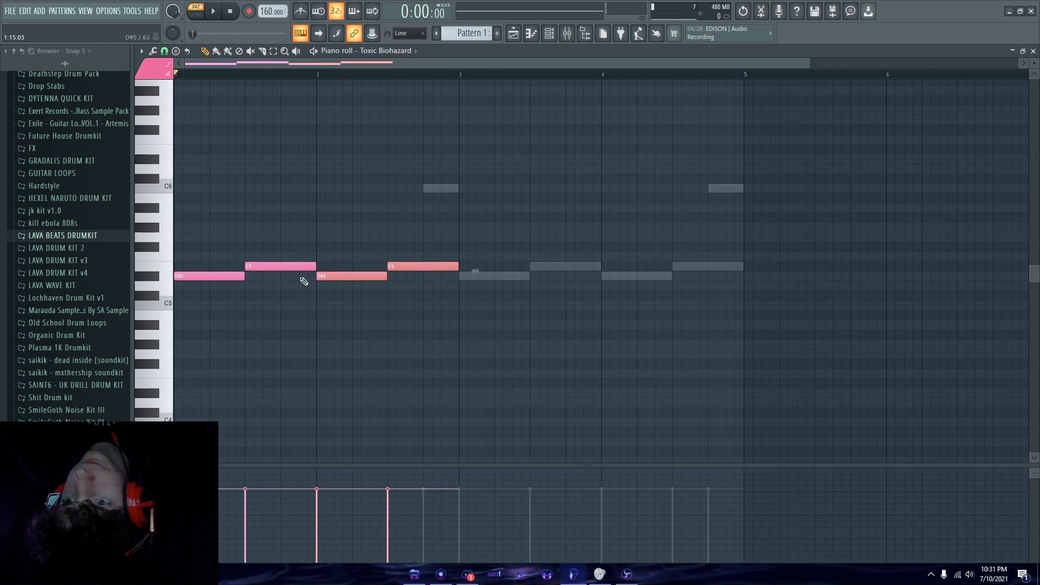
right_click(774, 277)
right_click(828, 266)
Listen to the Toxic Biohazard notes, transpose them up one octave to D#6 and E6, and play the pattern again
key("space")
key("space")
key("ctrl+Up")
key("space")
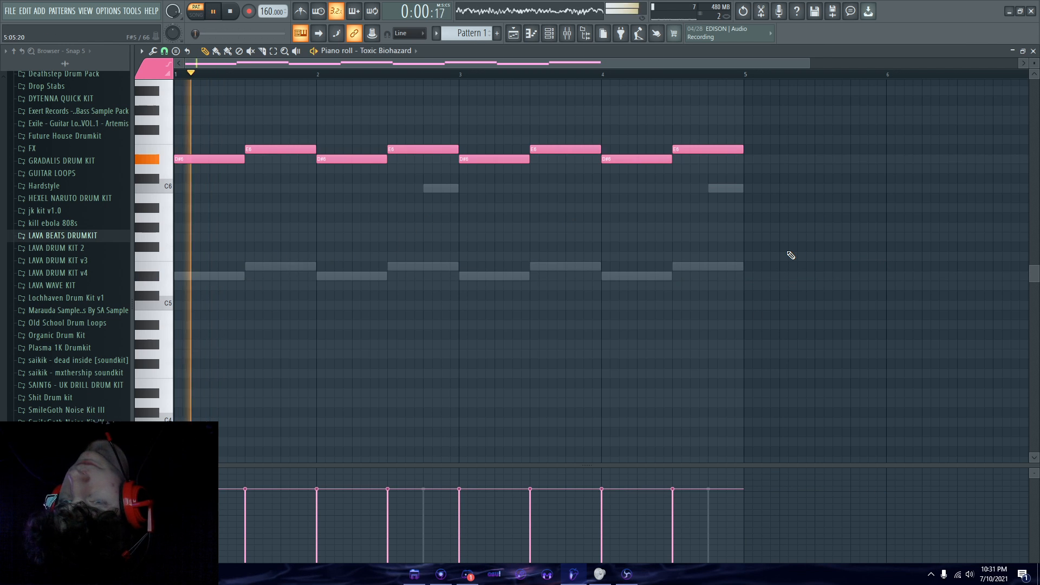
Audition Toxic Biohazard lead presets such as Euro, Gremlin, Kquadratic and LeftHand while the pattern plays
left_click(549, 34)
left_click(373, 291)
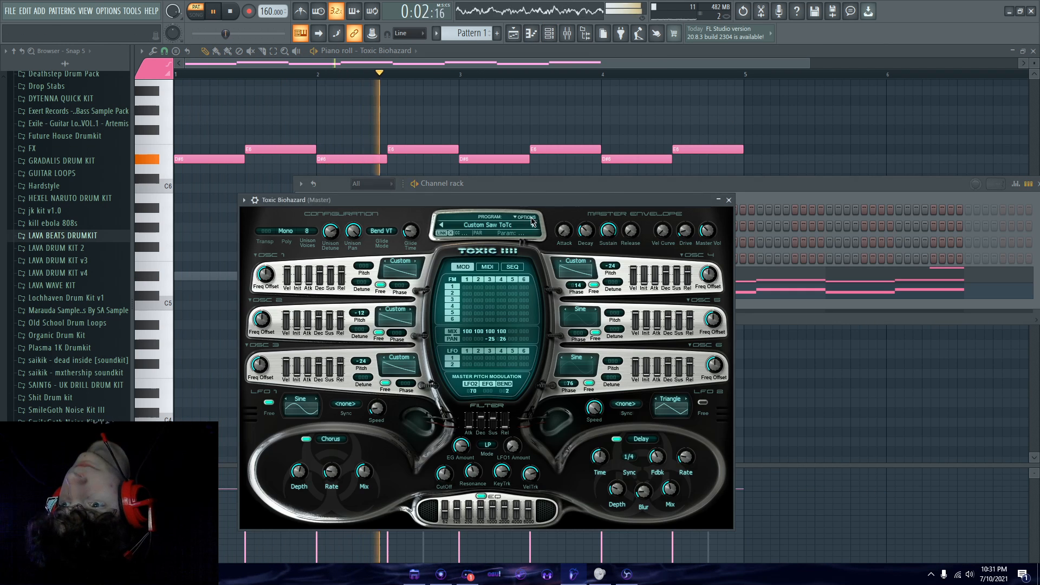
left_click(486, 225)
left_click(545, 377)
scroll(545, 377, "down", 1)
left_click(541, 377)
scroll(542, 377, "down", 1)
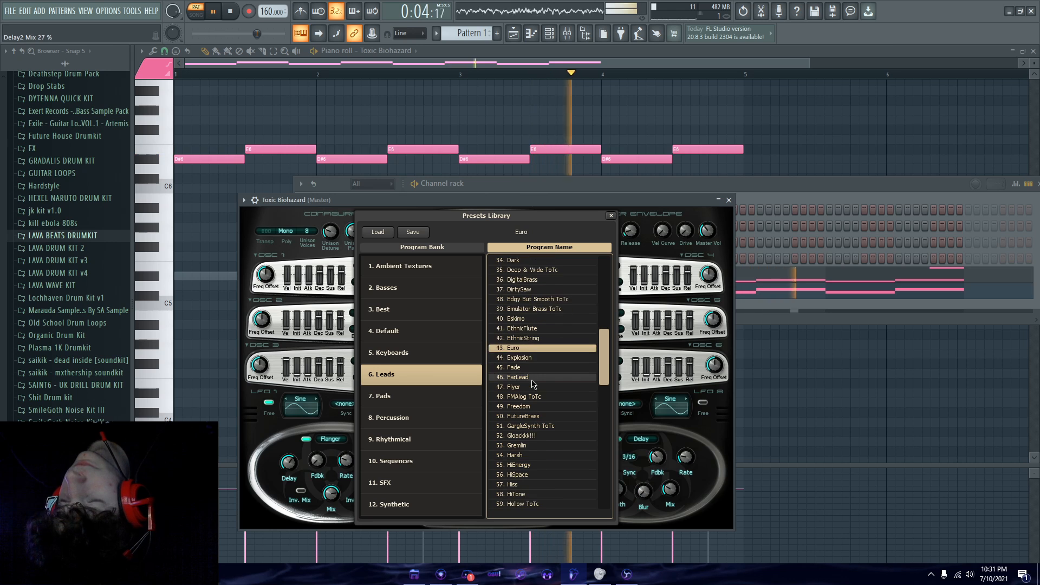
left_click(537, 377)
scroll(535, 377, "down", 1)
scroll(535, 378, "down", 1)
left_click(535, 377)
scroll(535, 377, "down", 1)
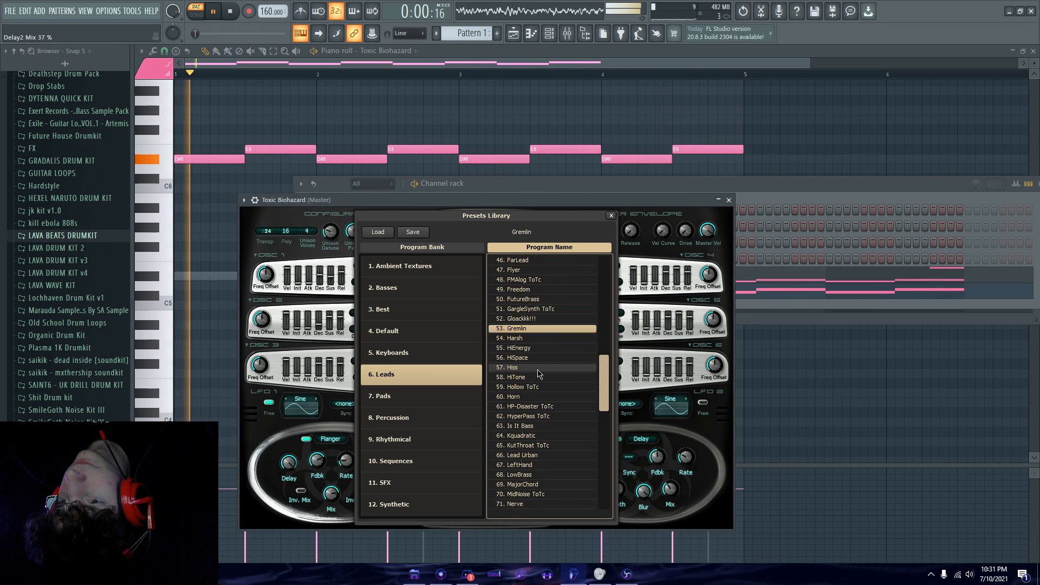
left_click(535, 378)
scroll(535, 378, "down", 1)
scroll(535, 377, "down", 1)
left_click(536, 376)
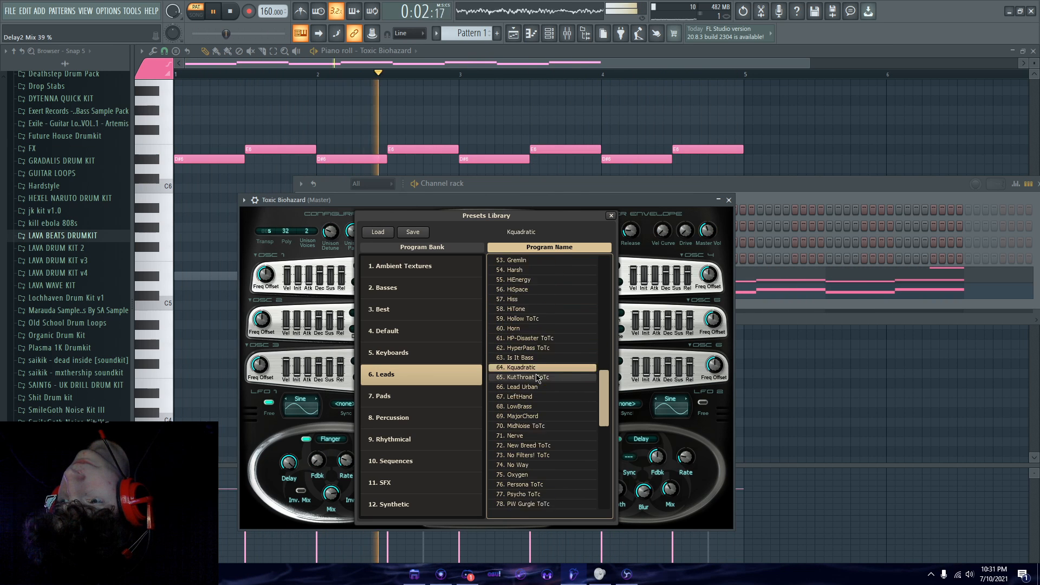
scroll(538, 376, "down", 1)
left_click(536, 377)
scroll(536, 377, "down", 1)
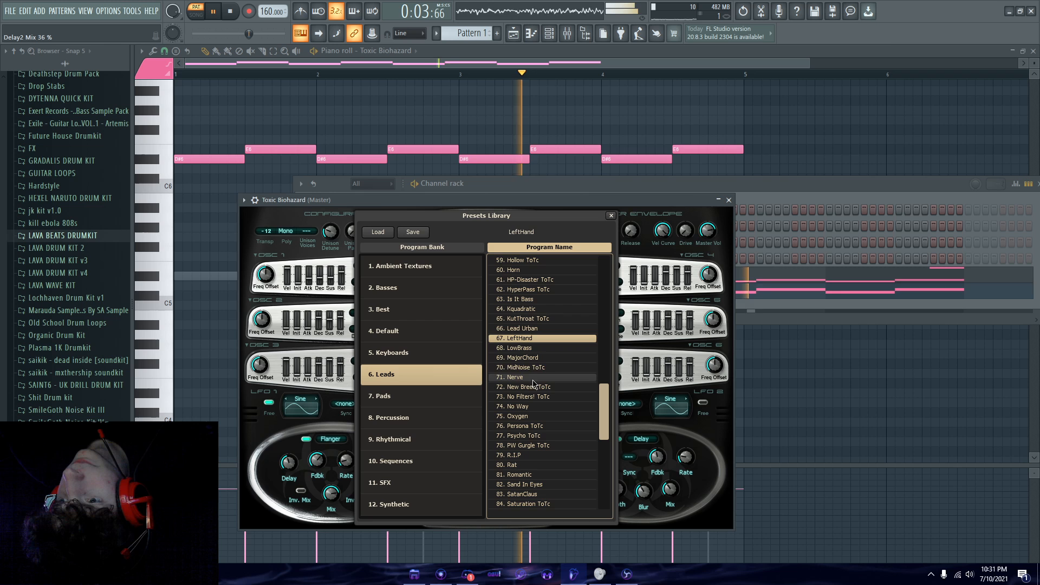
Load the No Way preset from the Leads bank in Toxic Biohazard and close the synth
left_click(536, 350)
scroll(536, 352, "down", 1)
left_click(536, 370)
scroll(537, 357, "up", 8)
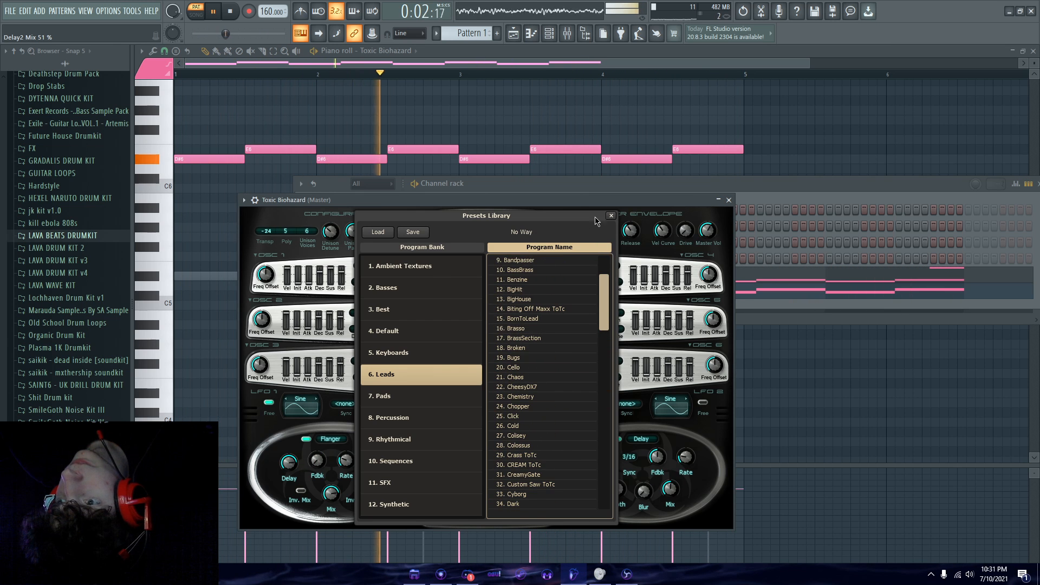
left_click(610, 216)
left_click(729, 200)
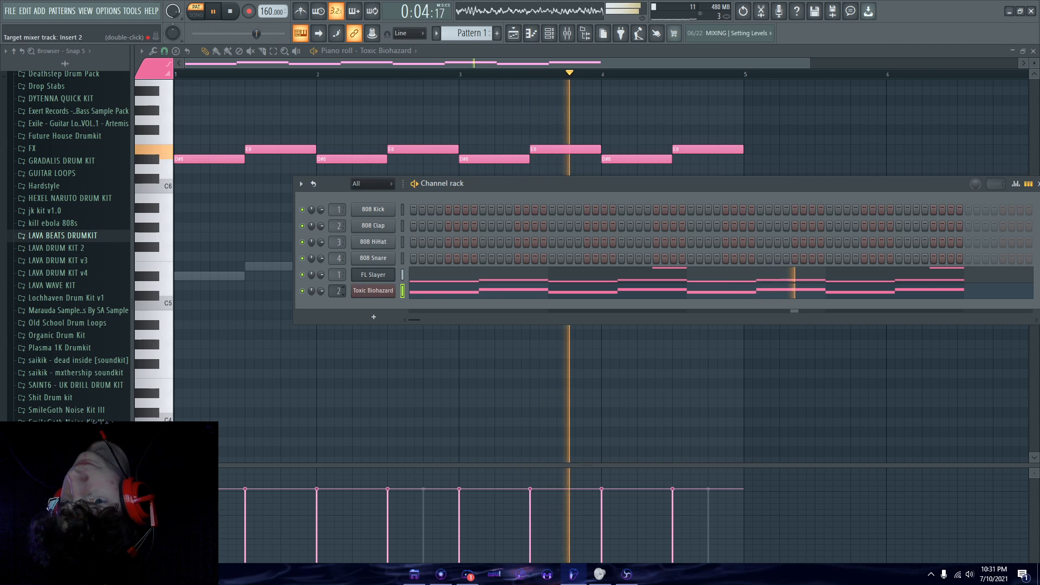
Try the Toxic Biohazard notes in higher and lower octaves, and return them to D#6 and E6 for playback
left_click(604, 129)
key("ctrl+Up")
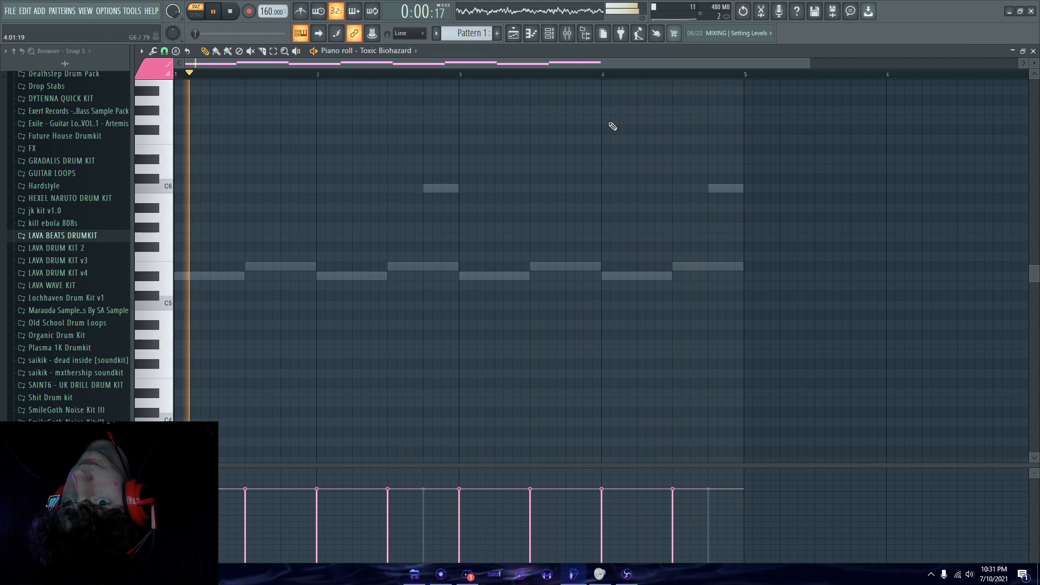
key("space")
key("ctrl+Down")
key("ctrl+Down")
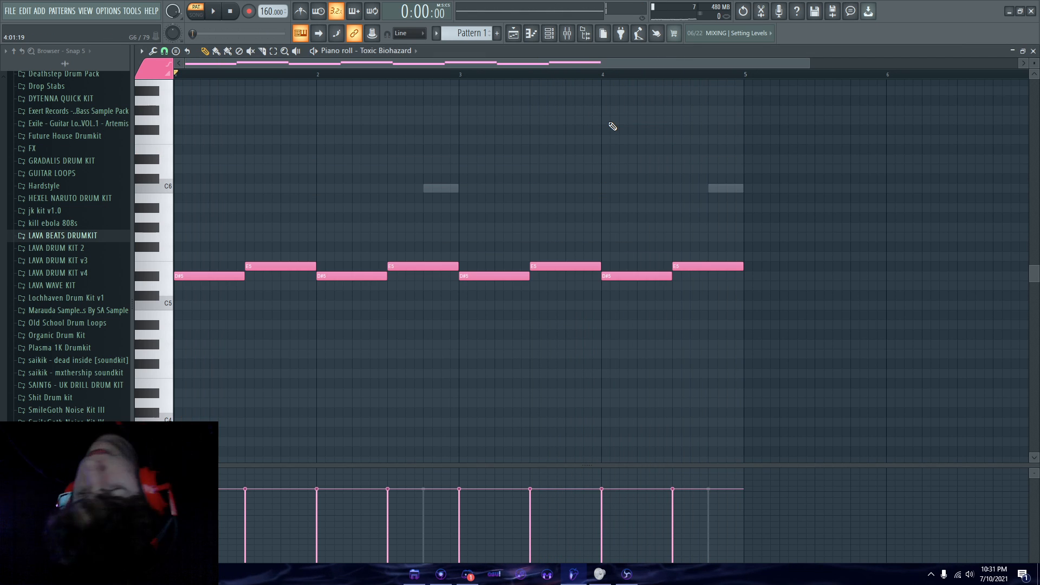
key("ctrl+Up")
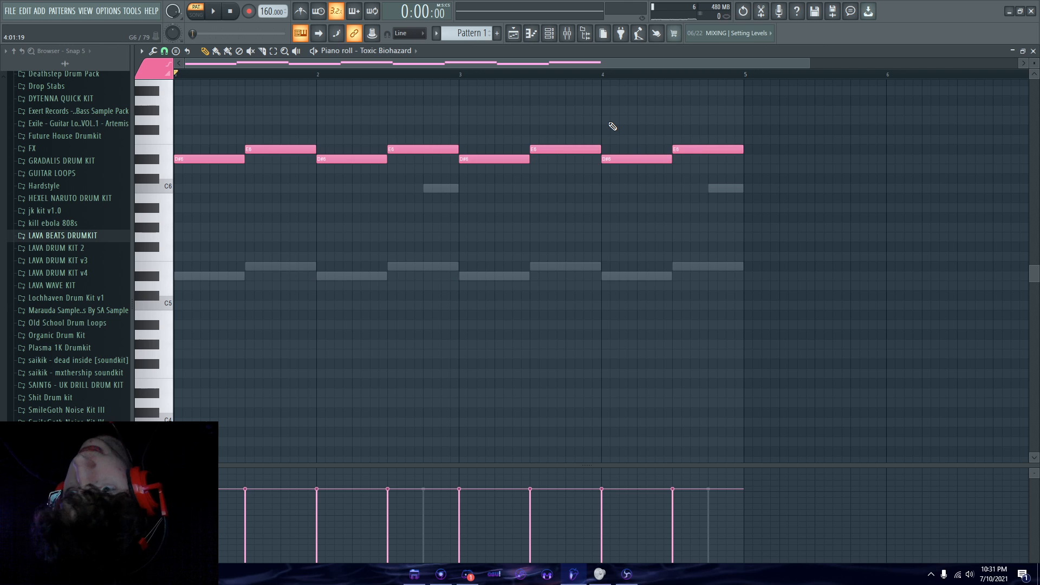
key("ctrl+Up")
key("ctrl+Down")
key("ctrl+Down")
key("ctrl+Down")
key("ctrl+Up")
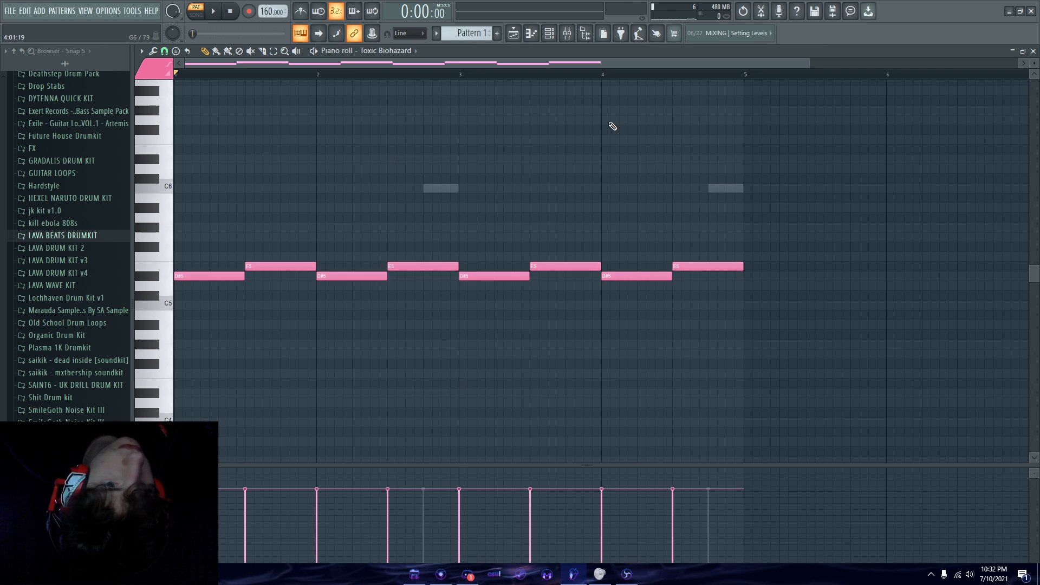
key("ctrl+Up")
key("space")
key("space")
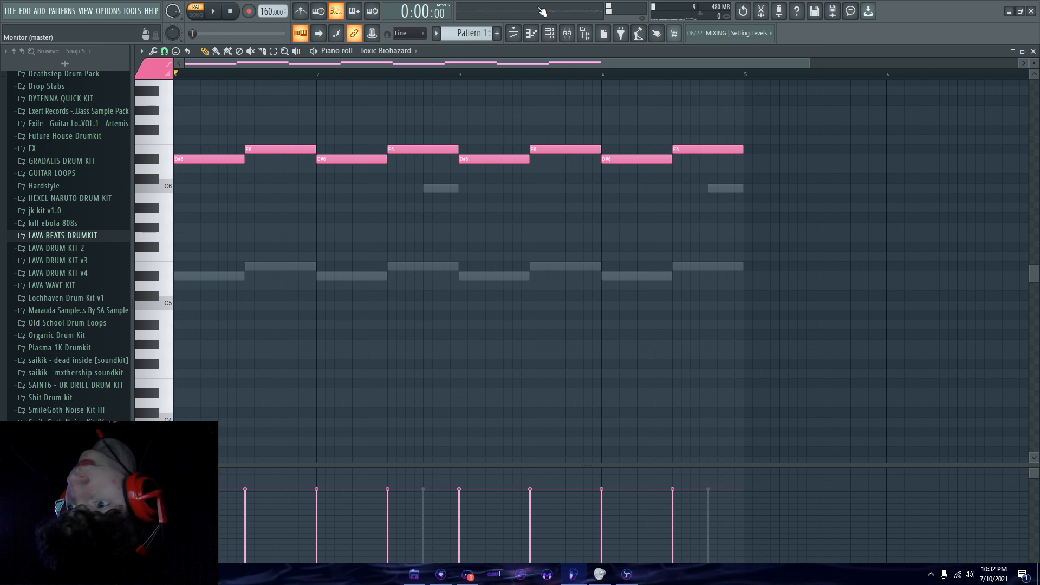
Set Toxic Biohazard's target mixer track to 2, select Insert 2 in the mixer, and play the pattern
left_click(559, 32)
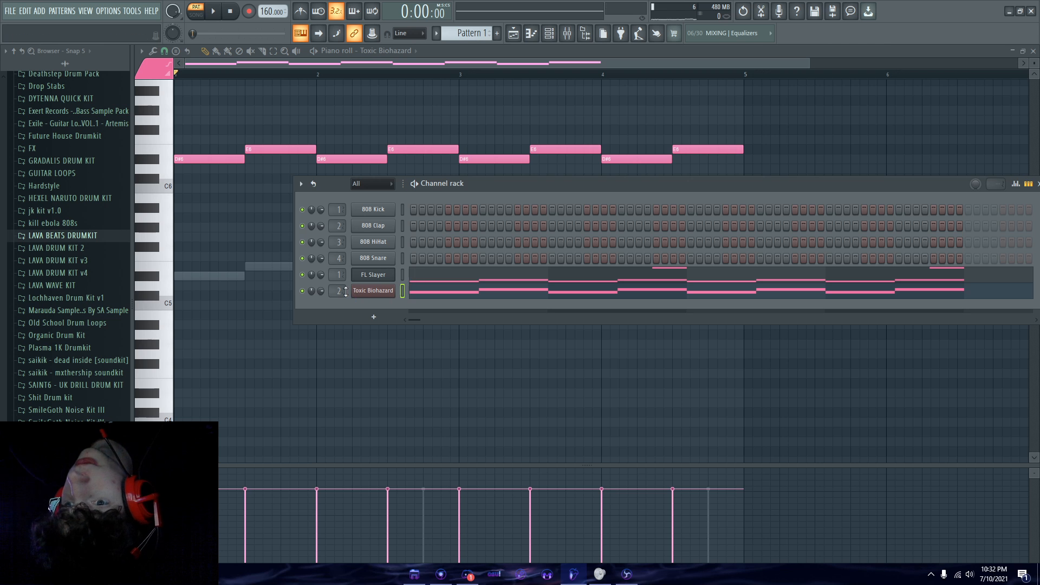
left_click(566, 36)
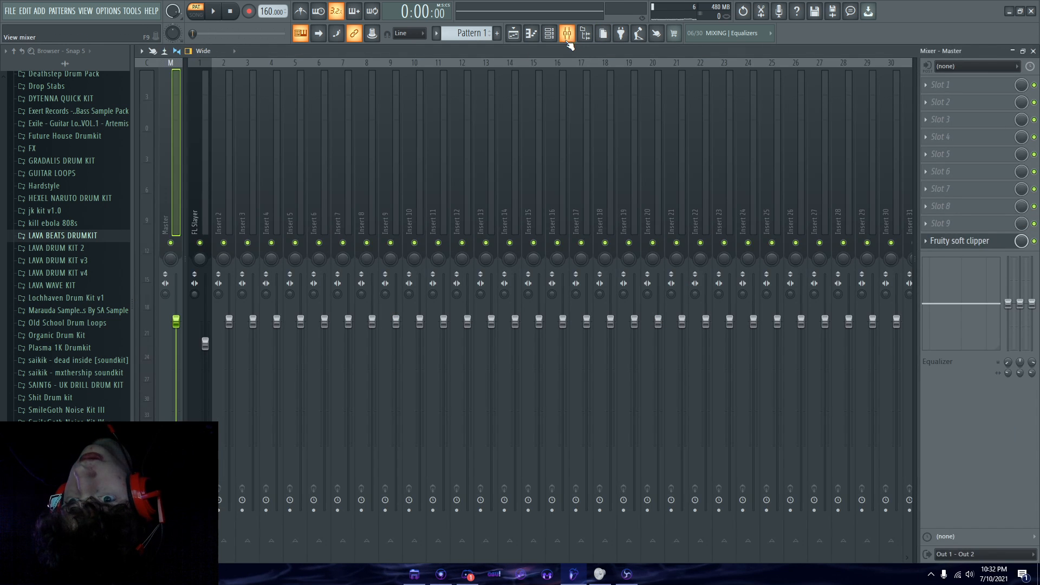
left_click(550, 34)
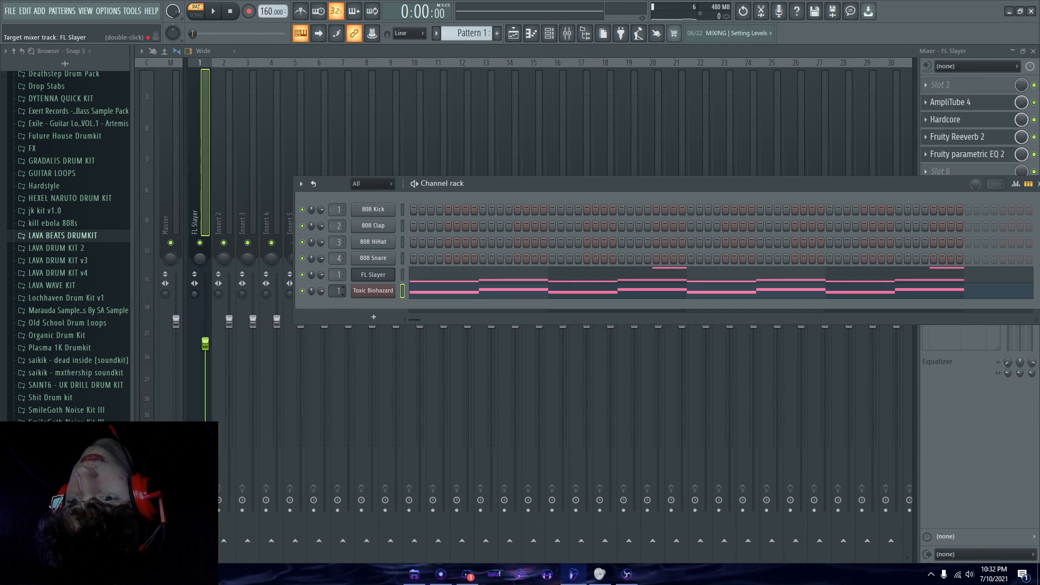
left_click(228, 221)
key("space")
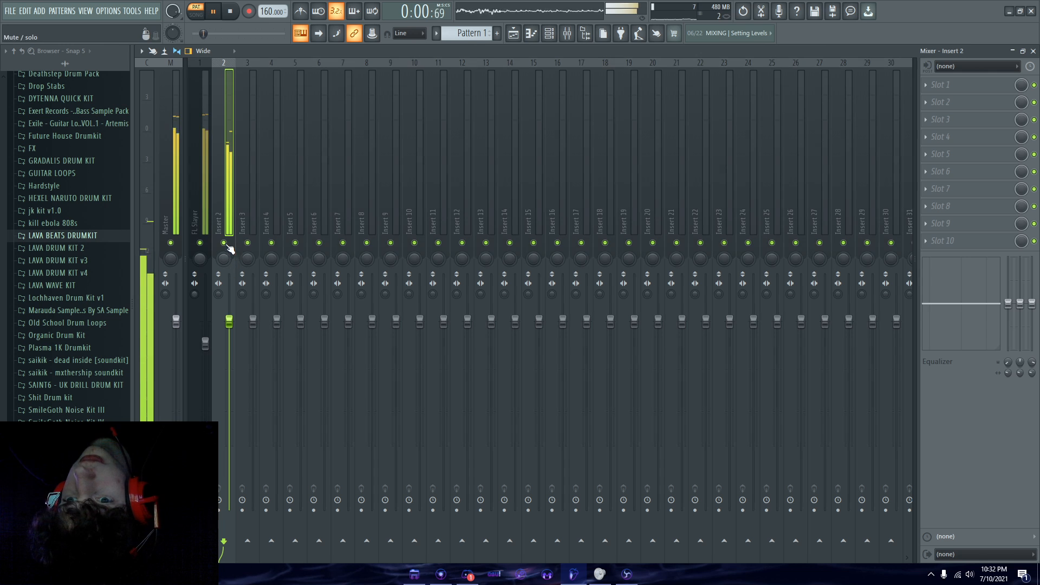
Load Fruity Reeverb 2 in effect slot 4 of Insert 2 and close its window
left_click(926, 137)
mouse_move(937, 152)
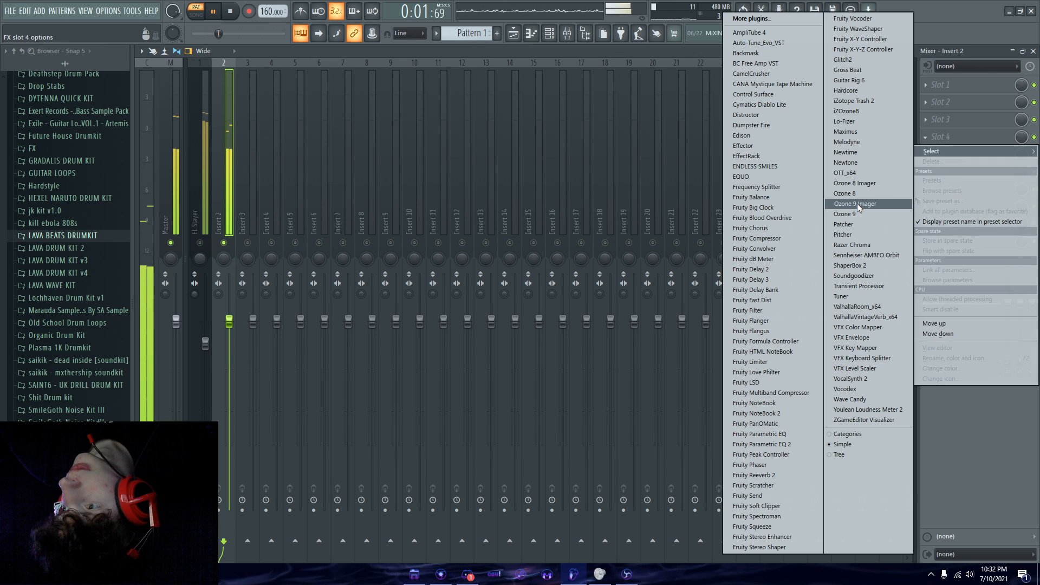
left_click(802, 477)
key("space")
left_click(439, 115)
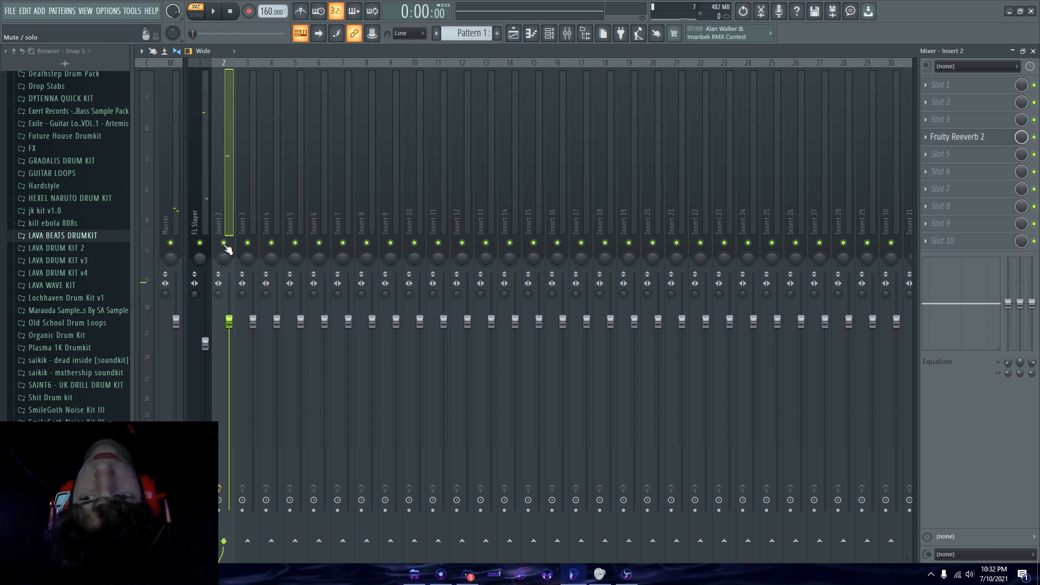
Solo Insert 2 and, during playback, raise Fruity Reeverb 2's wet level and enlarge its room size
right_click(224, 243)
key("space")
left_click(957, 155)
left_click(958, 157)
left_click(957, 138)
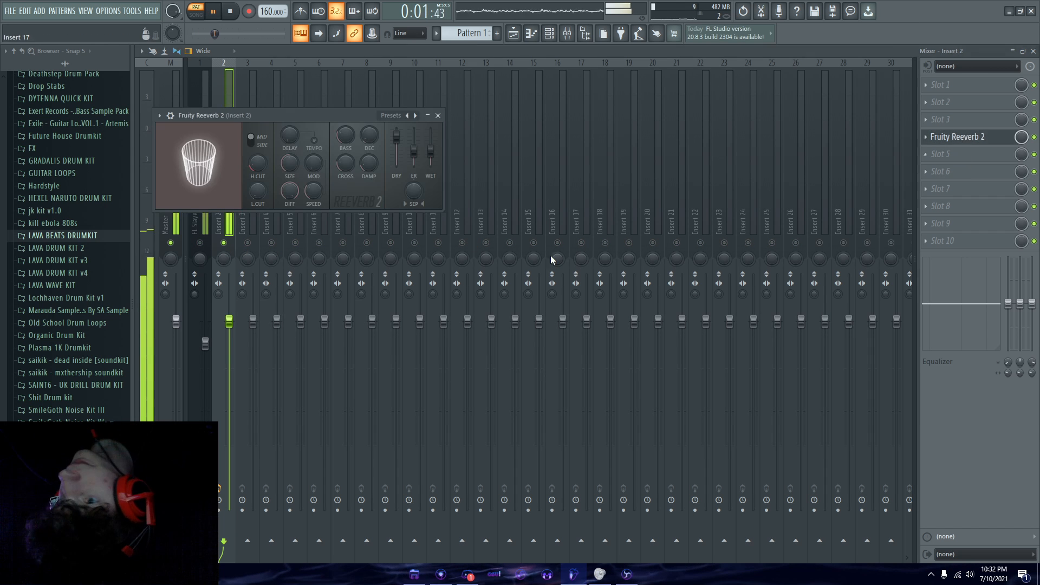
left_click_drag(431, 150, 431, 142)
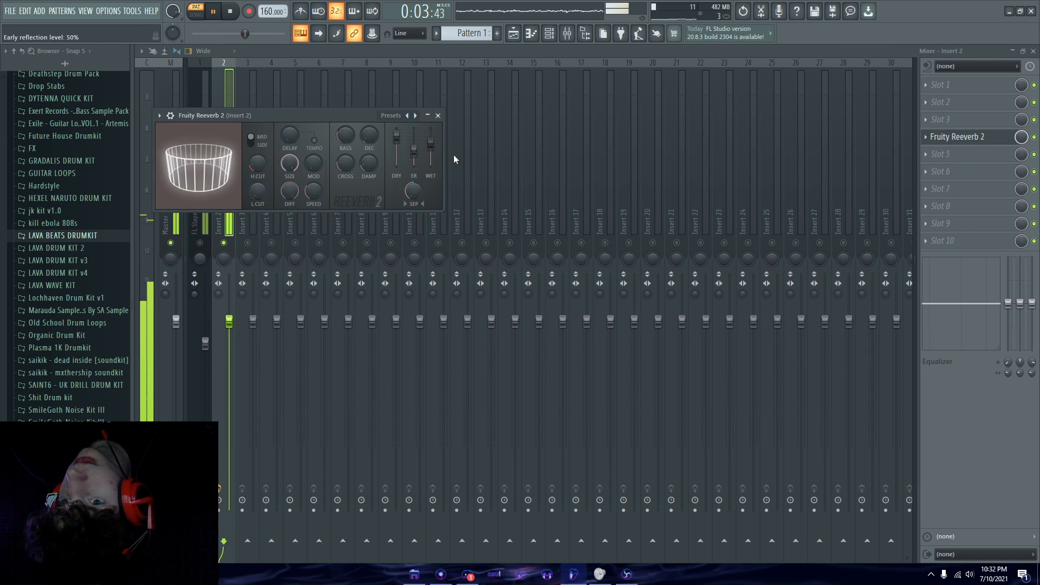
Load Fruity Fast Dist in effect slot 2 of Insert 2 with its mix level turned down, and play the pattern
left_click(953, 155)
left_click(940, 104)
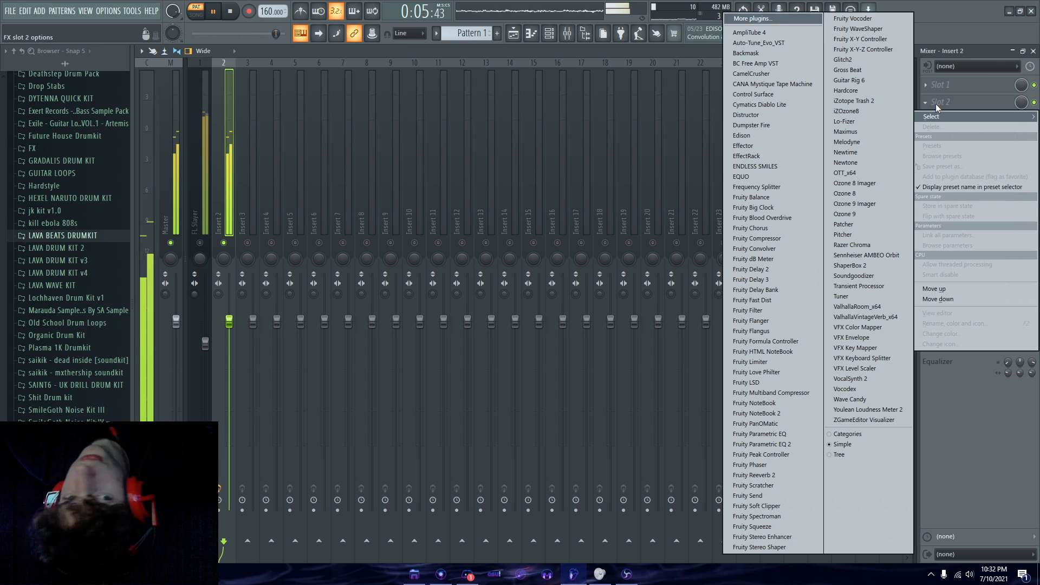
left_click(757, 300)
key("space")
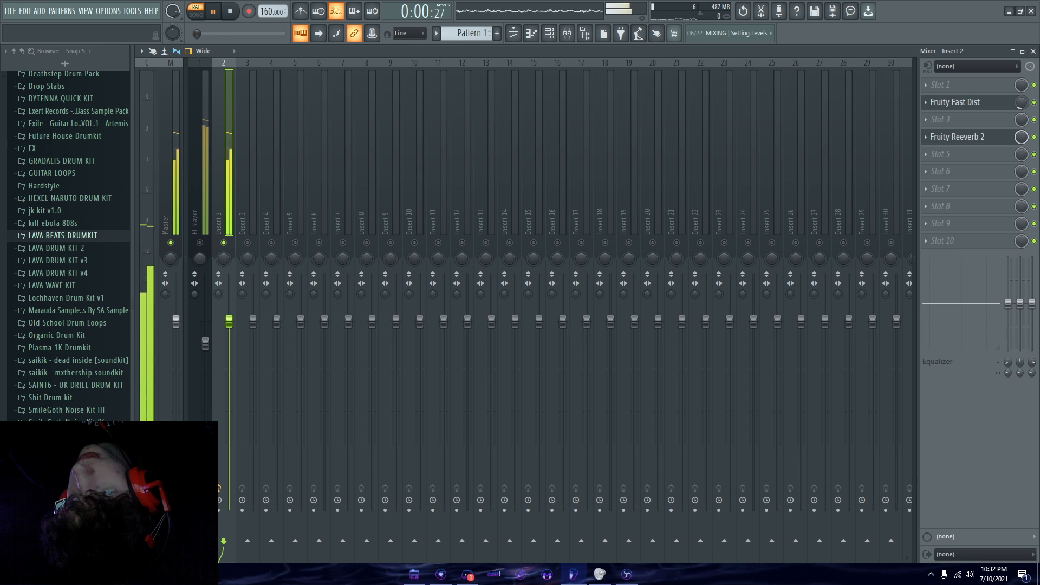
Add Fruity Parametric EQ 2 in slot 5 of Insert 2, cut the lows with a steep band 1 filter, and lower band 2
left_click(962, 122)
left_click(961, 124)
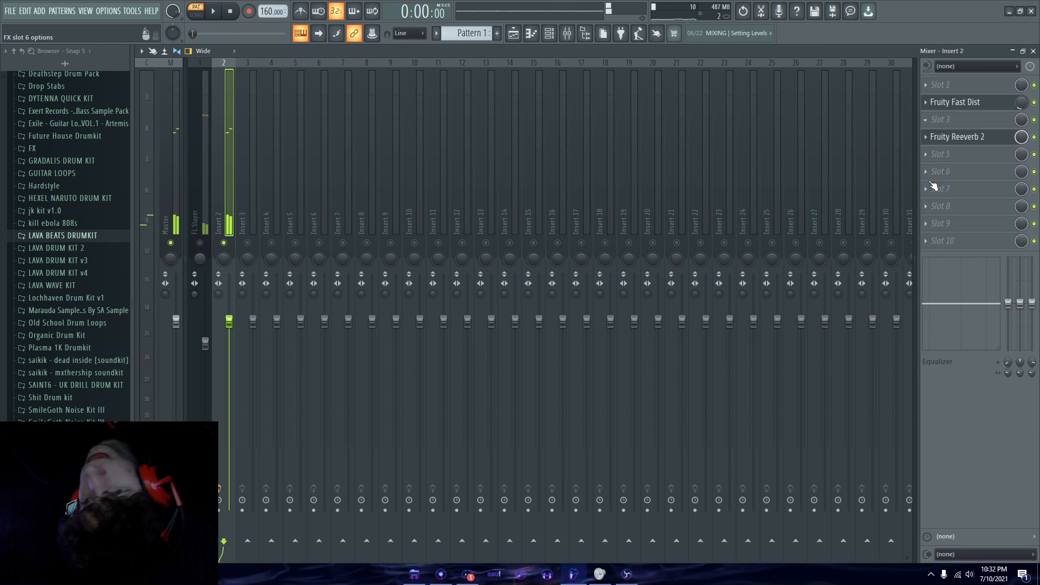
left_click(971, 157)
left_click(764, 445)
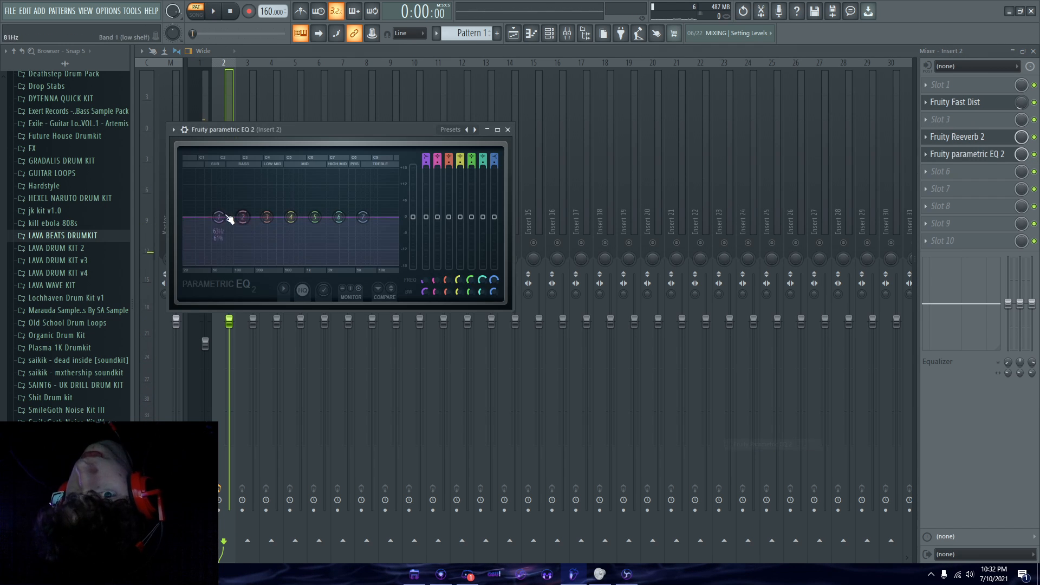
key("space")
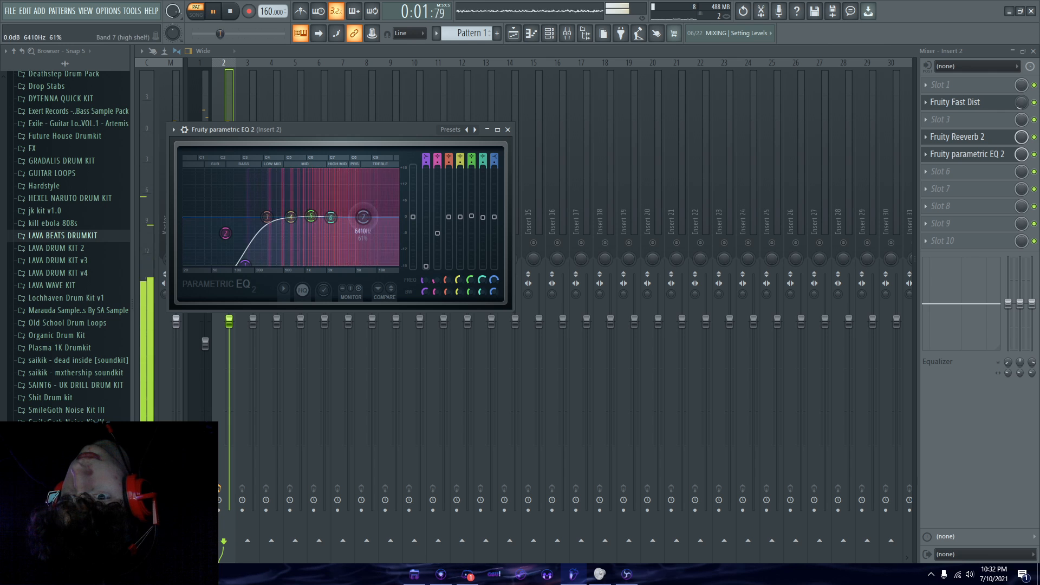
left_click(510, 120)
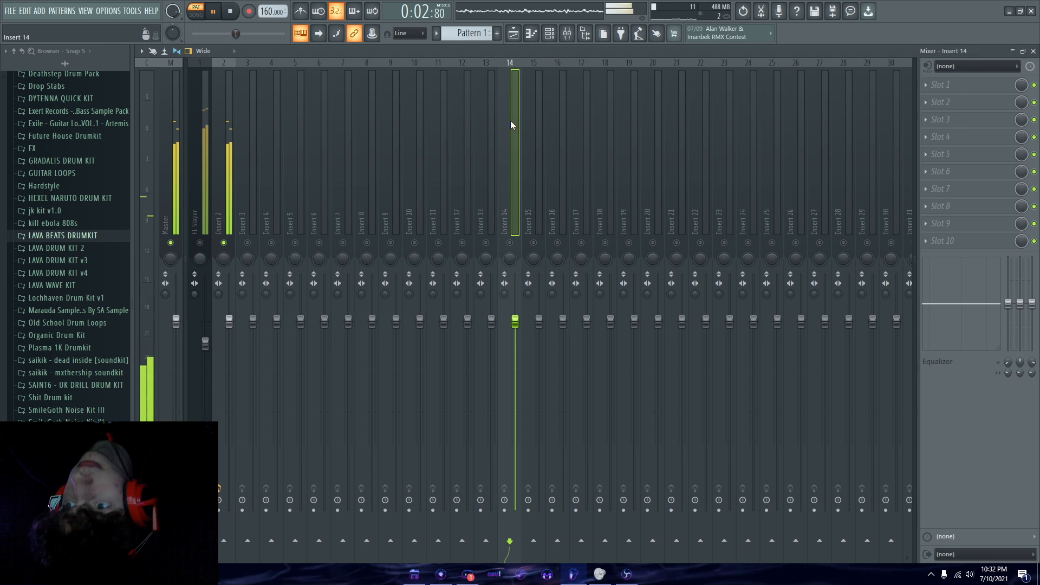
Add Gross Beat to Insert 2 above Fruity Parametric EQ 2 and load its Patterns preset
left_click(568, 34)
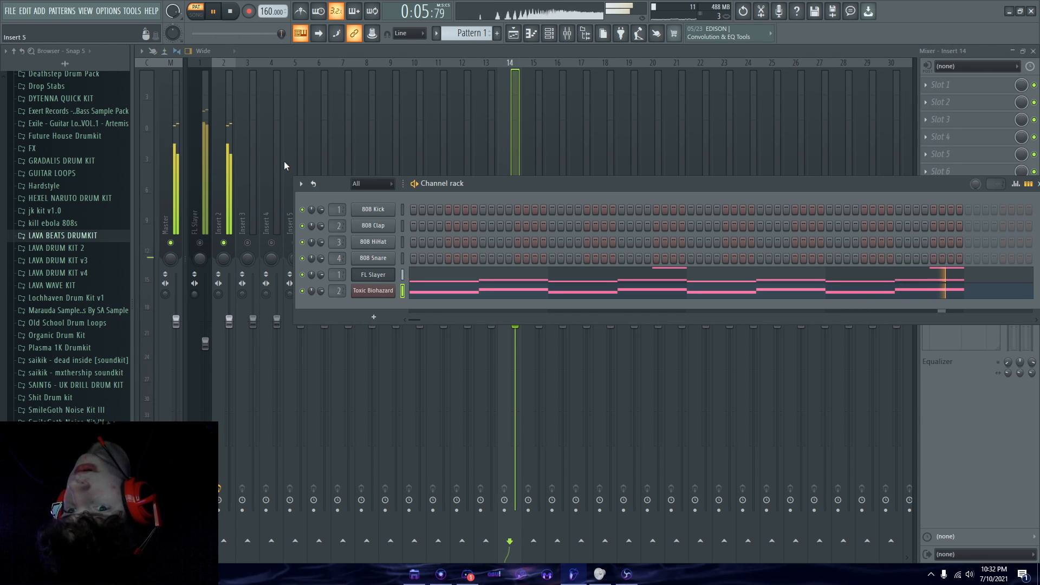
left_click(225, 163)
key("space")
left_click(938, 200)
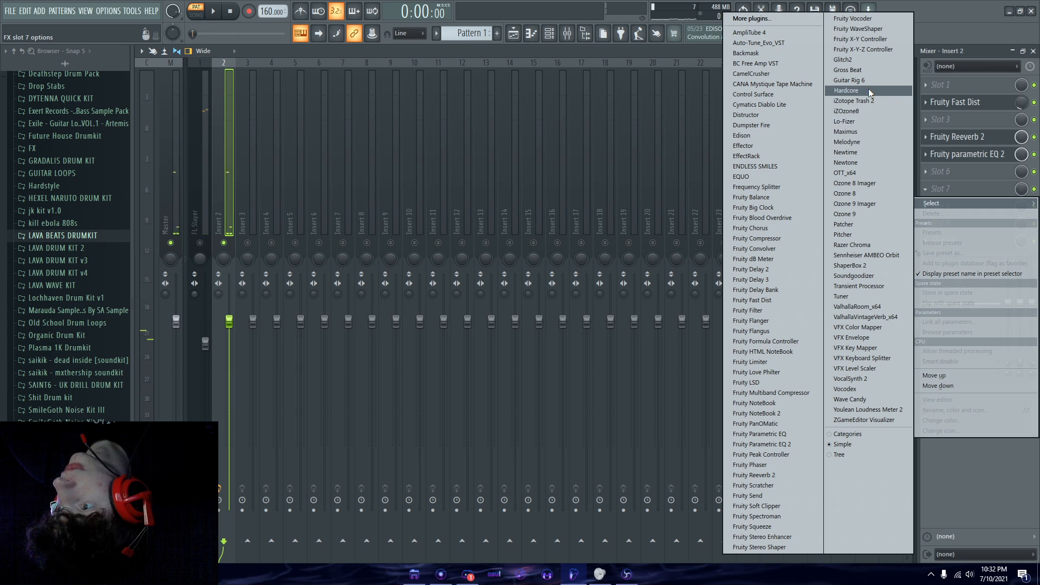
left_click(862, 72)
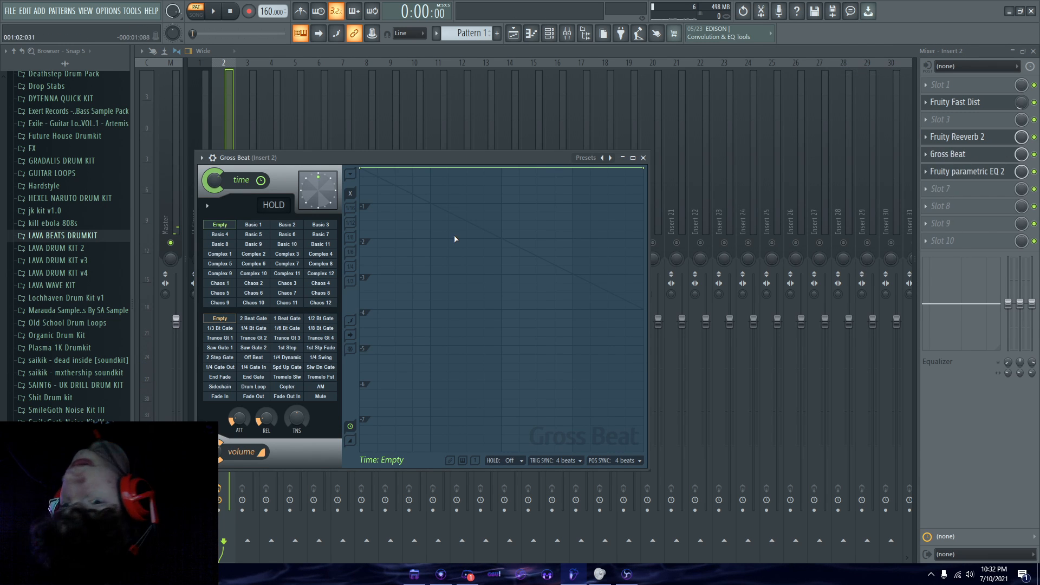
left_click(586, 158)
left_click(607, 198)
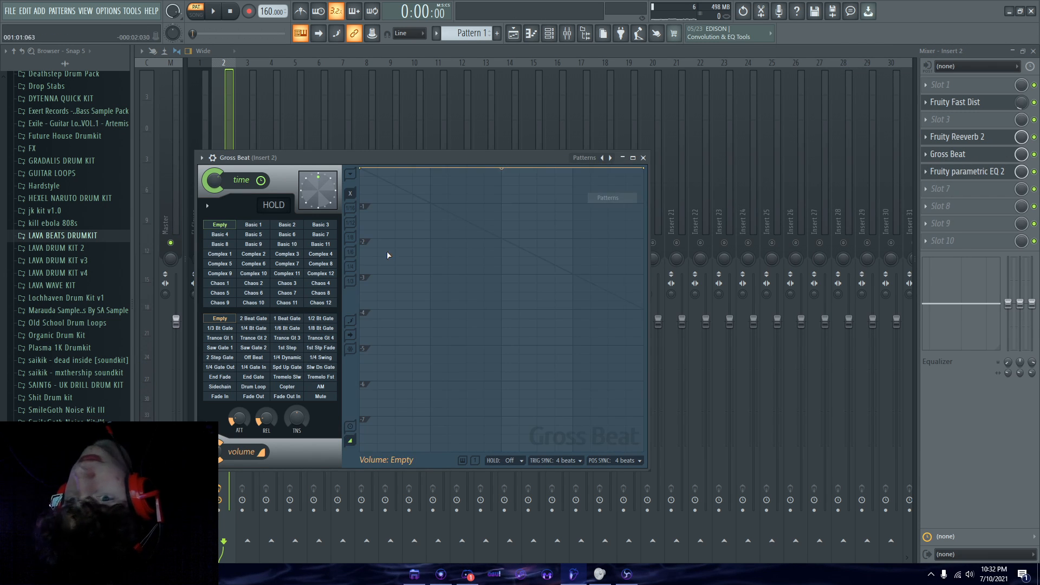
Try several Gross Beat time patterns, settle on Complex 7, play it, and close the plugin
left_click(262, 275)
left_click(295, 254)
left_click(309, 246)
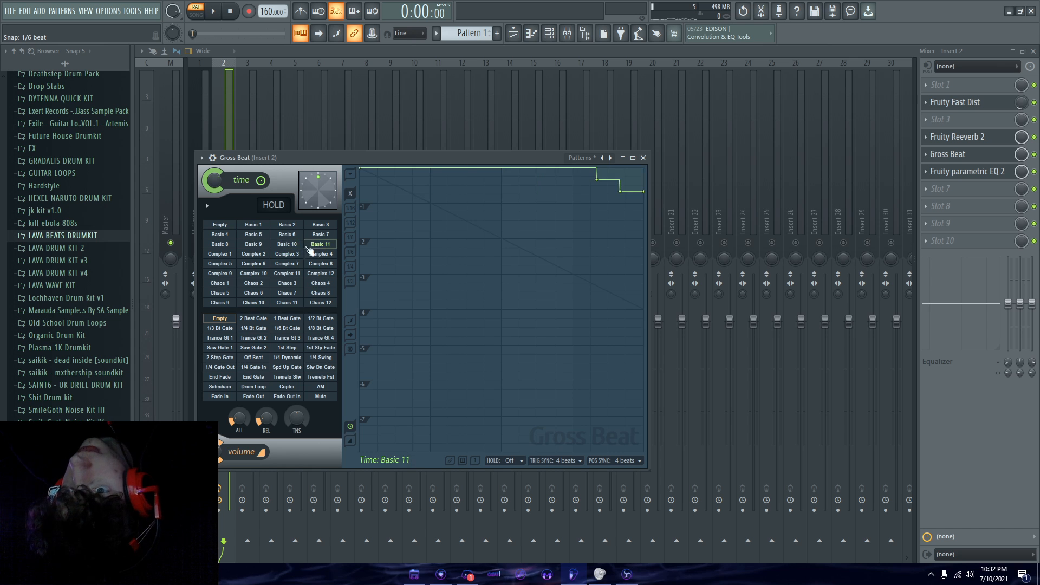
left_click(293, 292)
left_click(320, 273)
left_click(287, 263)
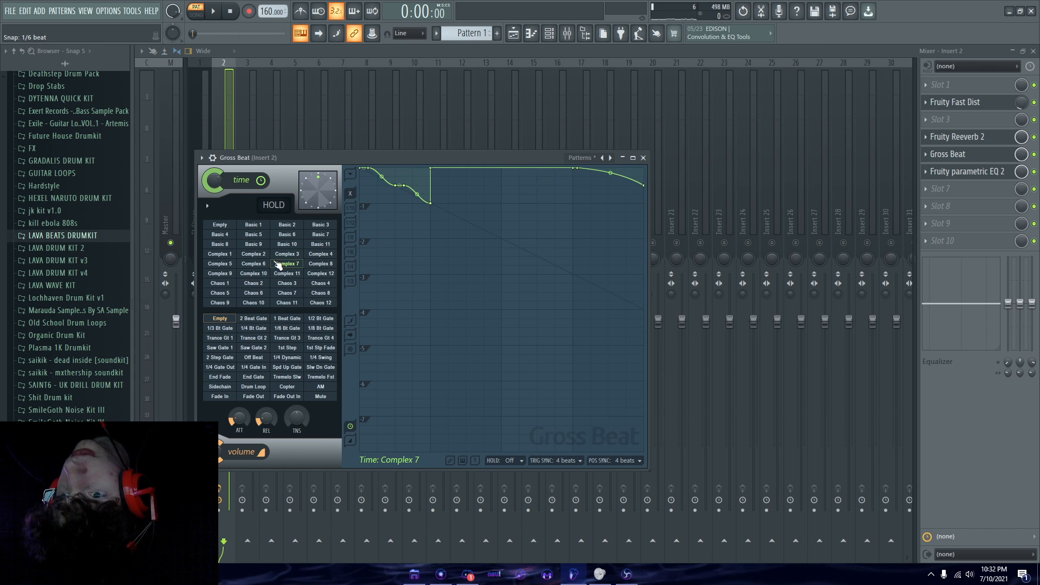
key("space")
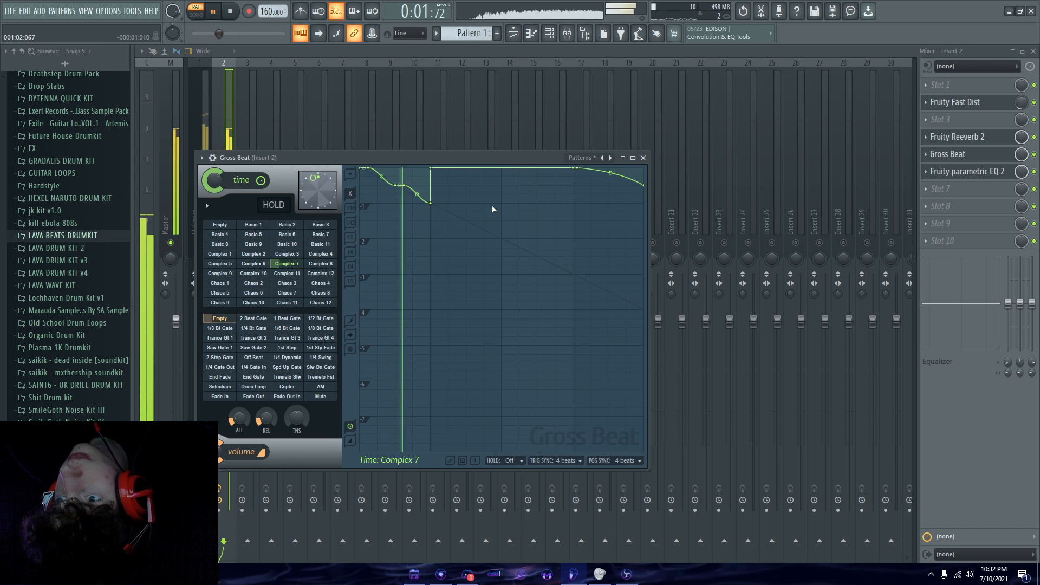
left_click(643, 158)
Add a C7 note at the start of bar 1 in Toxic Biohazard's piano roll and audition it
key("F6")
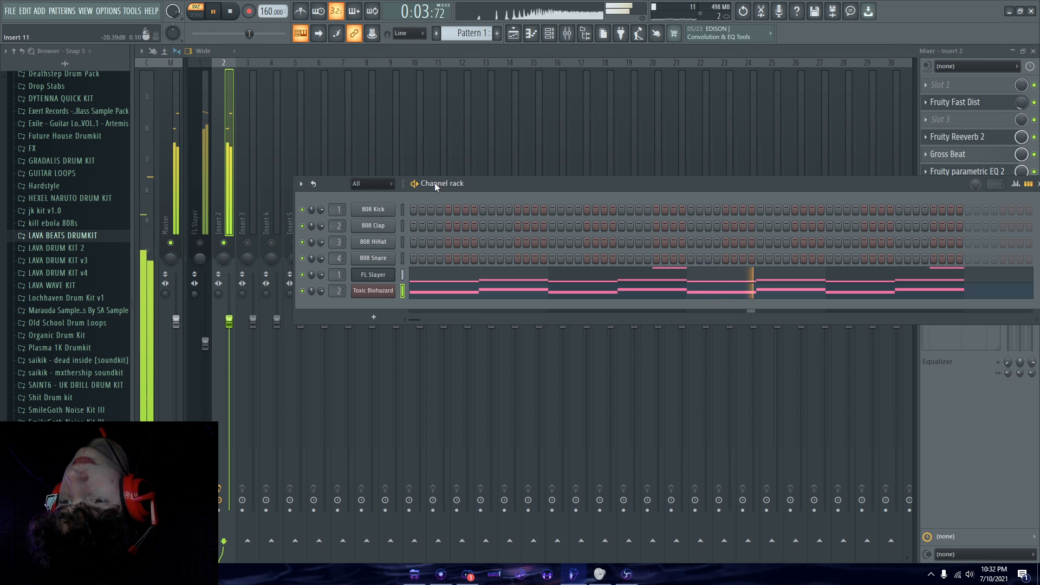
key("space")
right_click(393, 290)
left_click(425, 292)
key("space")
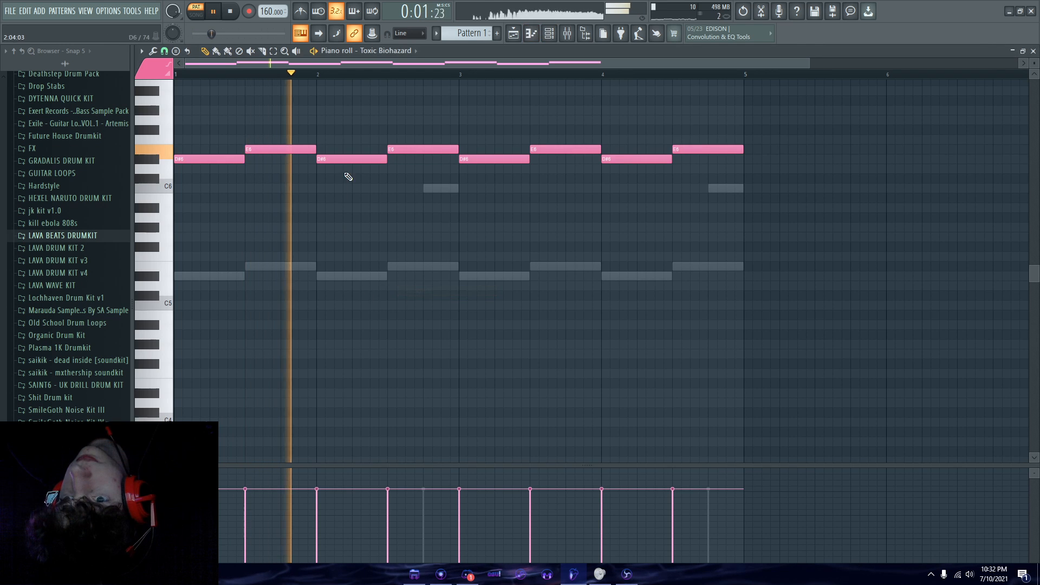
left_click(426, 139)
mouse_move(476, 140)
left_mouse_down()
mouse_move(461, 129)
mouse_move(262, 128)
left_mouse_up()
key("space")
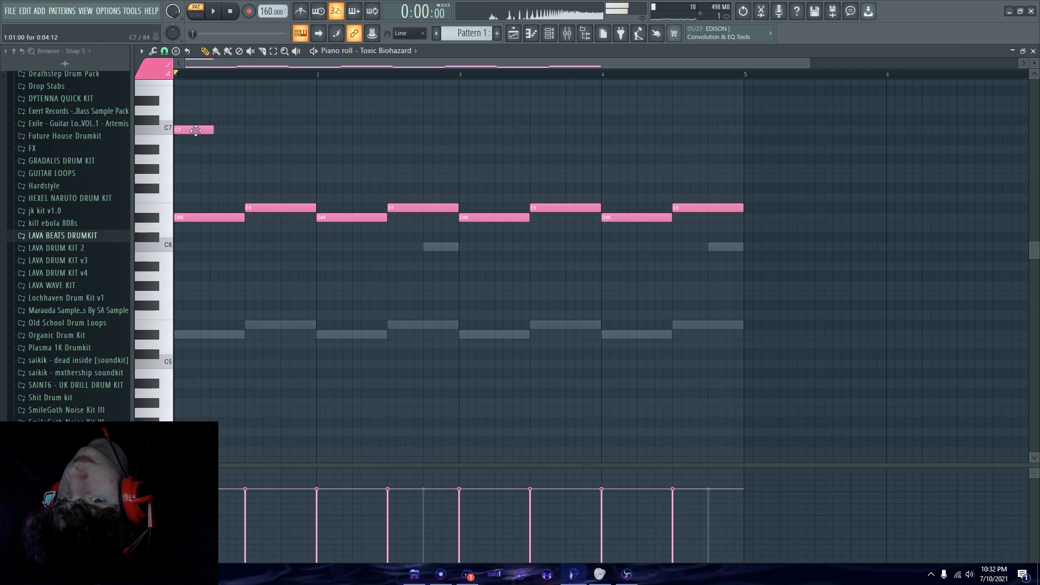
key("space")
key("space")
key("space")
key("space")
Bypass Gross Beat on Insert 2 and play the pattern
left_click(567, 34)
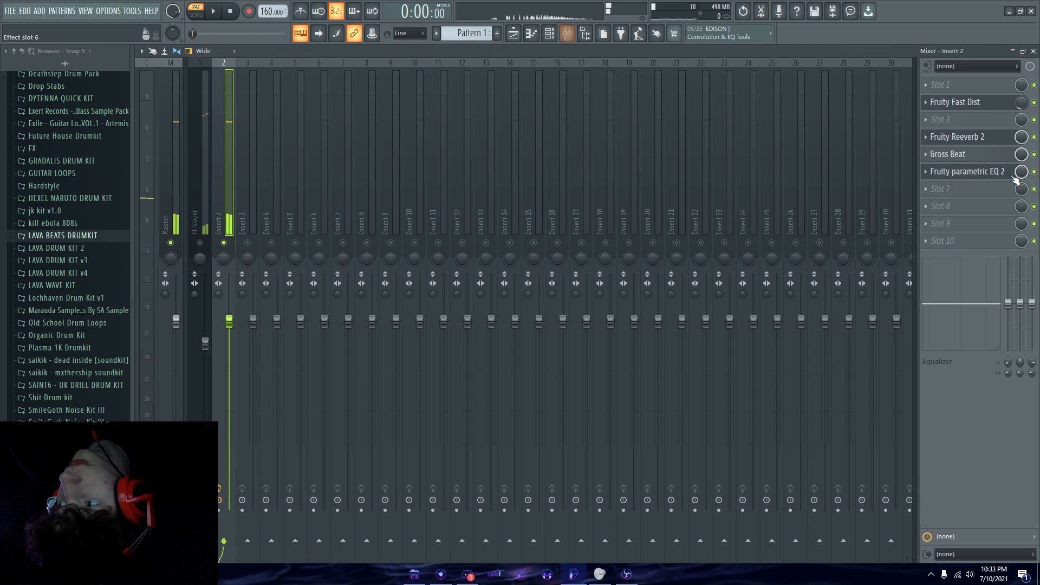
key("space")
In Toxic Biohazard's piano roll, shorten the C7 to a quarter bar and replace the first D#6 with a short one following it
left_click(549, 33)
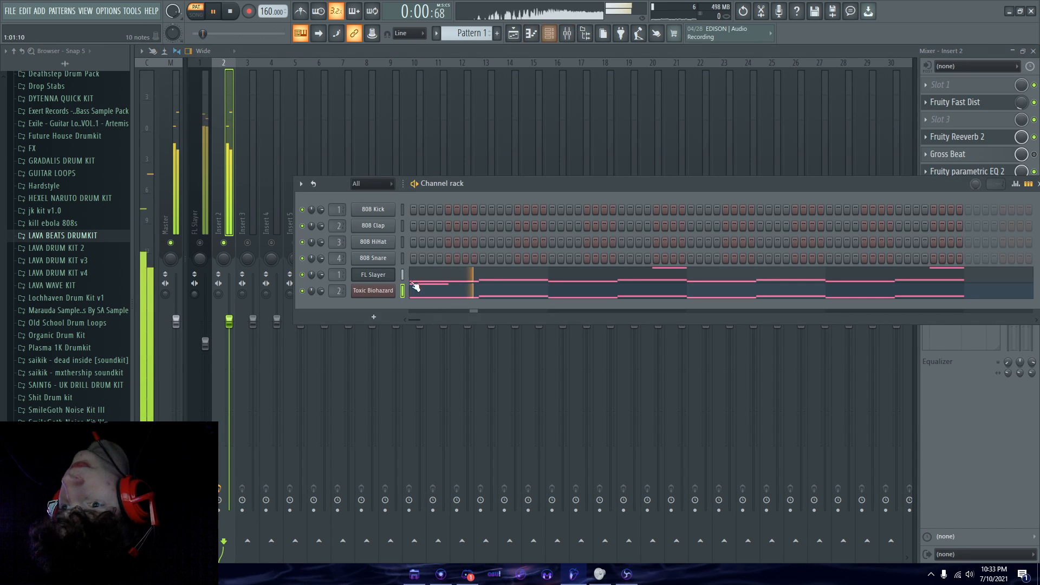
key("space")
right_click(388, 290)
left_click(402, 292)
right_click(389, 291)
left_click(404, 291)
right_click(209, 217)
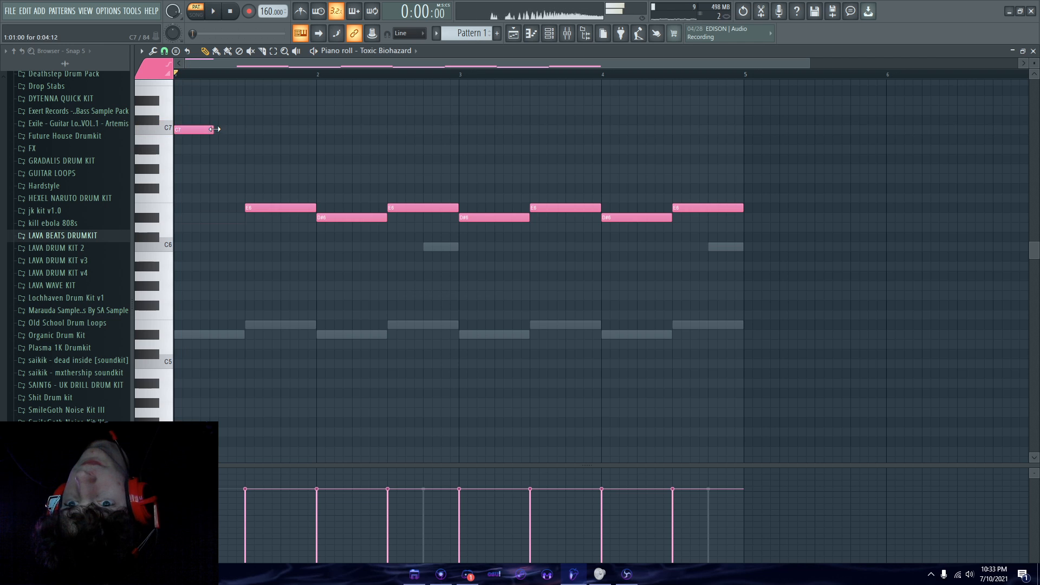
mouse_move(226, 162)
left_mouse_down()
mouse_move(209, 174)
mouse_move(210, 213)
left_mouse_up()
key("space")
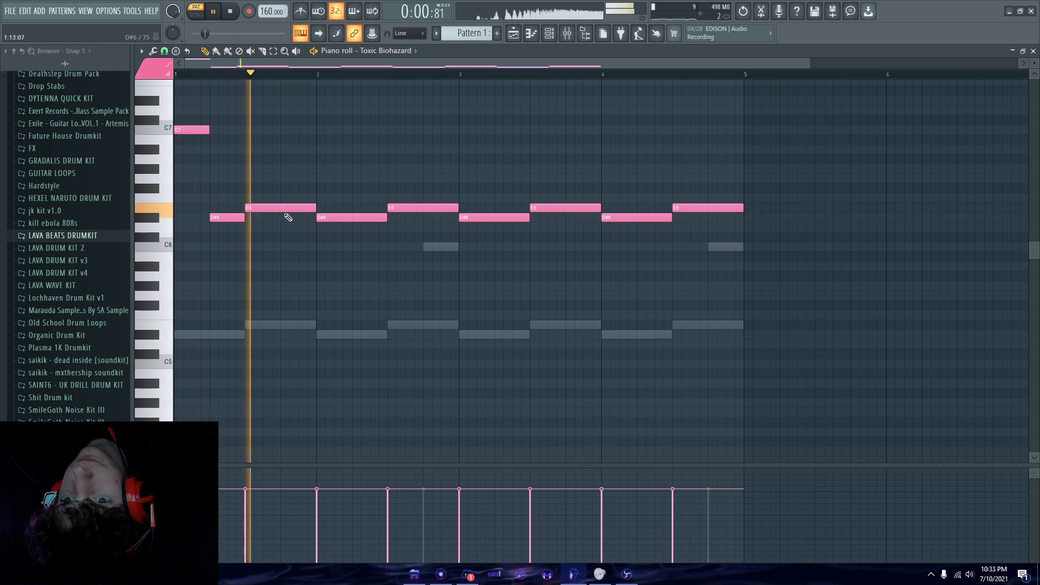
Add a quarter-bar D#7 note at the end of bar 1 and play the melody
key("space")
key("space")
left_click(285, 131)
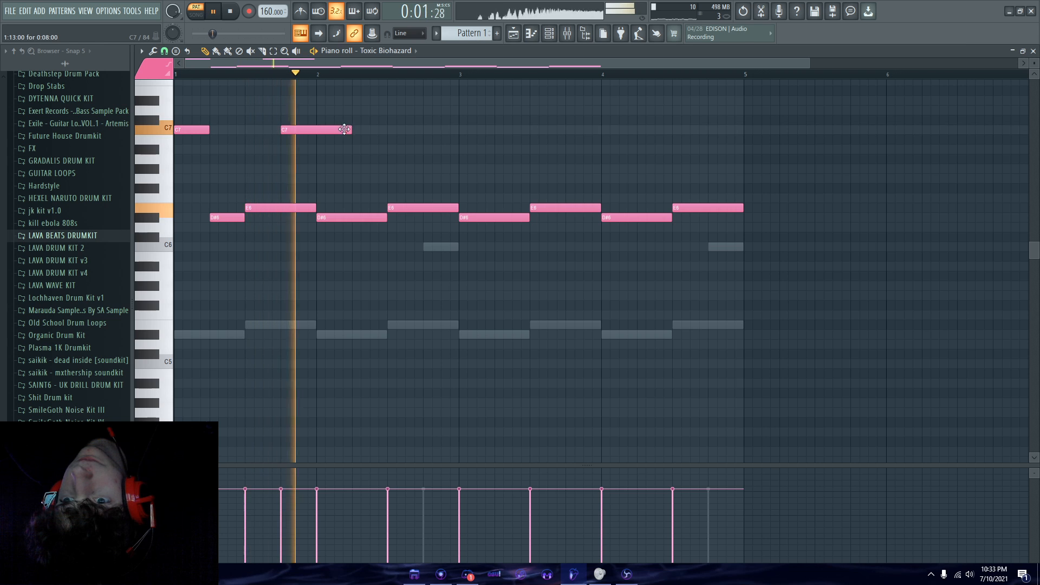
key("space")
key("space")
left_click_drag(349, 130, 309, 103)
key("space")
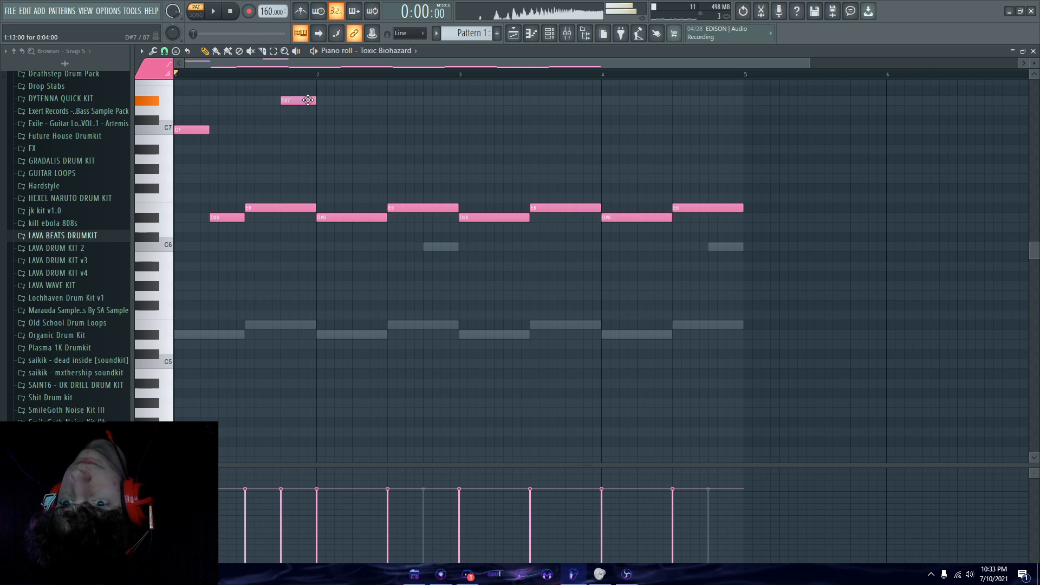
key("space")
Add a quarter-bar A#6 in the second quarter of bar 2 and a G#6 in its last quarter, and audition them
left_click(364, 149)
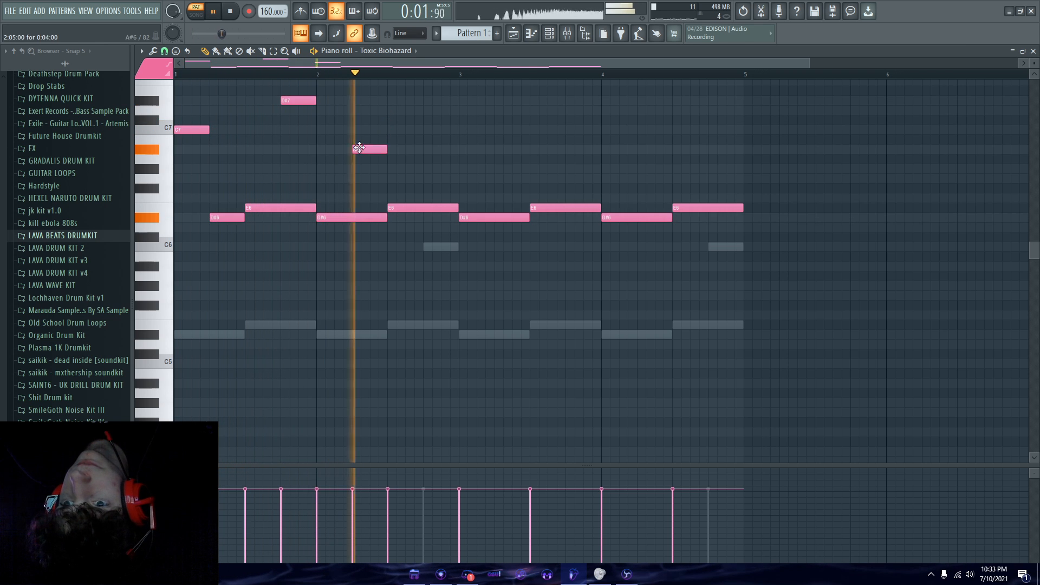
left_click(429, 130)
key("space")
key("space")
left_click_drag(442, 130, 443, 178)
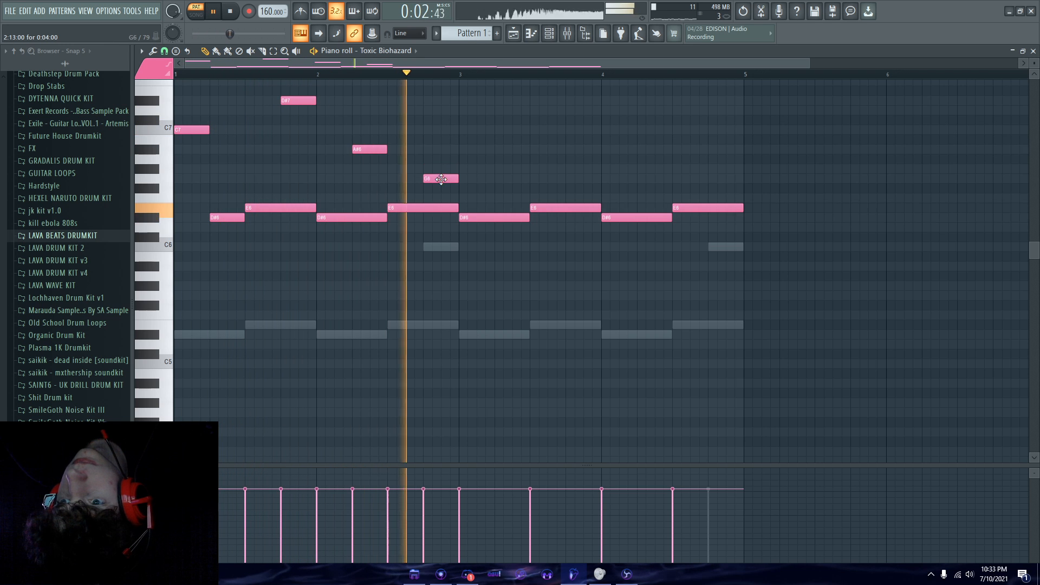
key("space")
key("space")
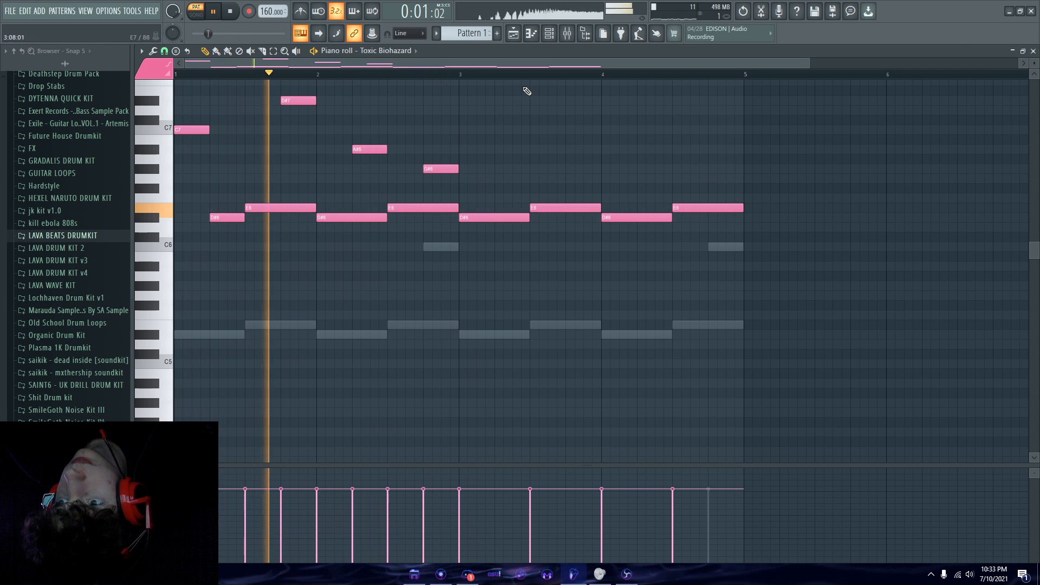
Unmute the FL Slayer mixer track and play it together with Insert 2
key("F9")
key("space")
key("space")
Move the last high Toxic Biohazard note in bar 2 up to C7 and replay the melody
key("F6")
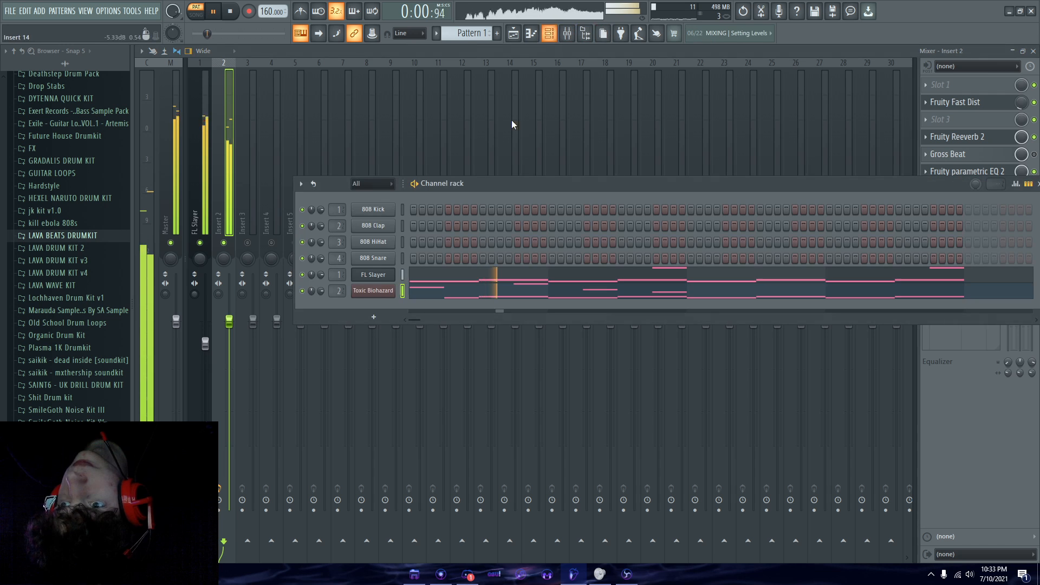
right_click(392, 291)
left_click(409, 291)
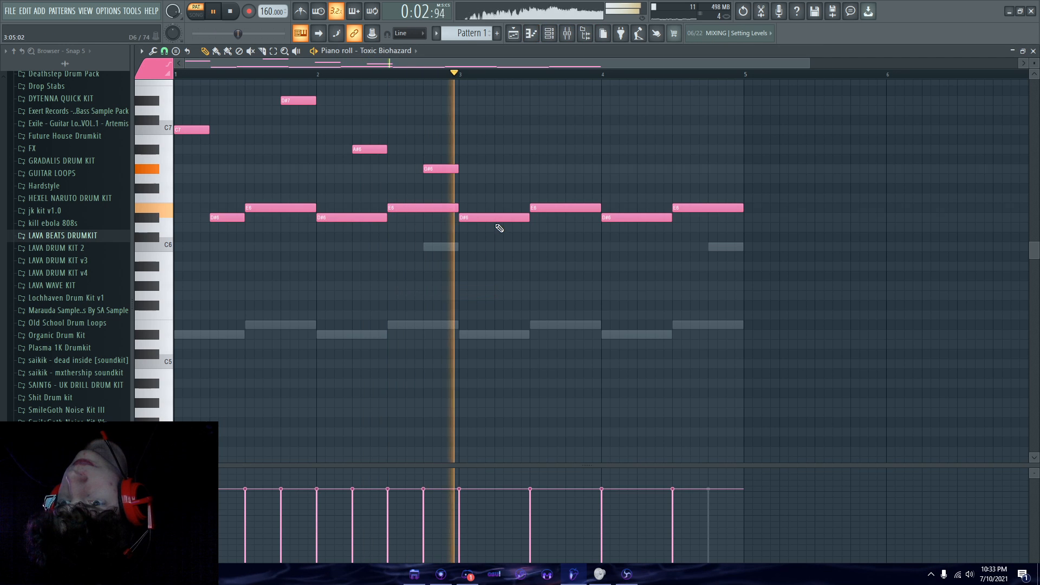
left_click_drag(447, 141, 449, 122)
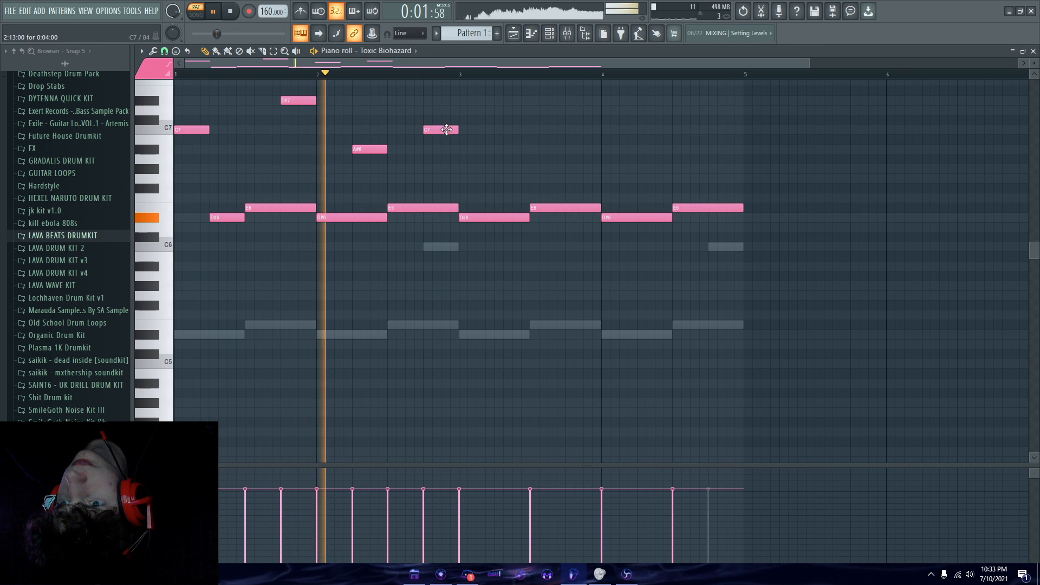
key("space")
key("space")
Delete the Toxic Biohazard notes in bars 3 and 4 and duplicate bars 1 and 2 in their place
right_click(698, 209)
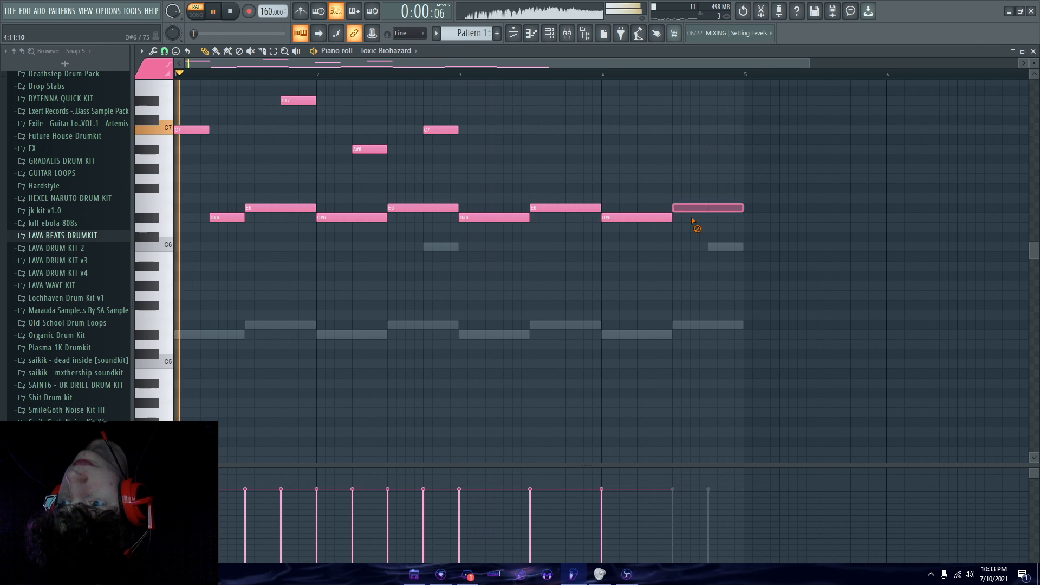
right_click(566, 208)
right_click(502, 217)
right_click(650, 218)
left_click_drag(463, 75, 301, 100)
key("ctrl+b")
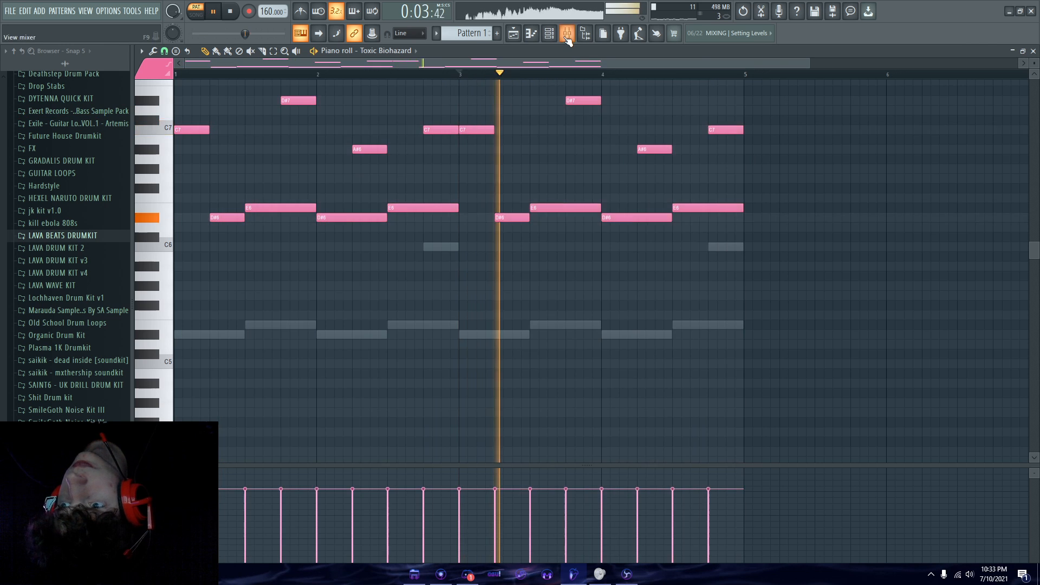
Re-enable Gross Beat and raise Fruity Fast Dist's mix level on Insert 2 in the mixer
key("F9")
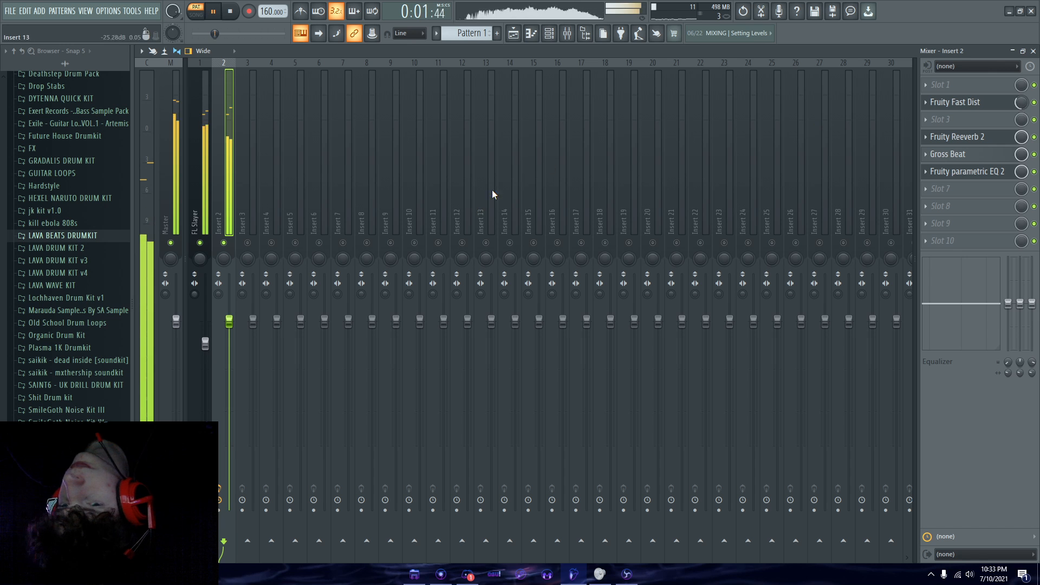
Transpose all the FL Slayer notes down one octave in its piano roll
left_click(550, 35)
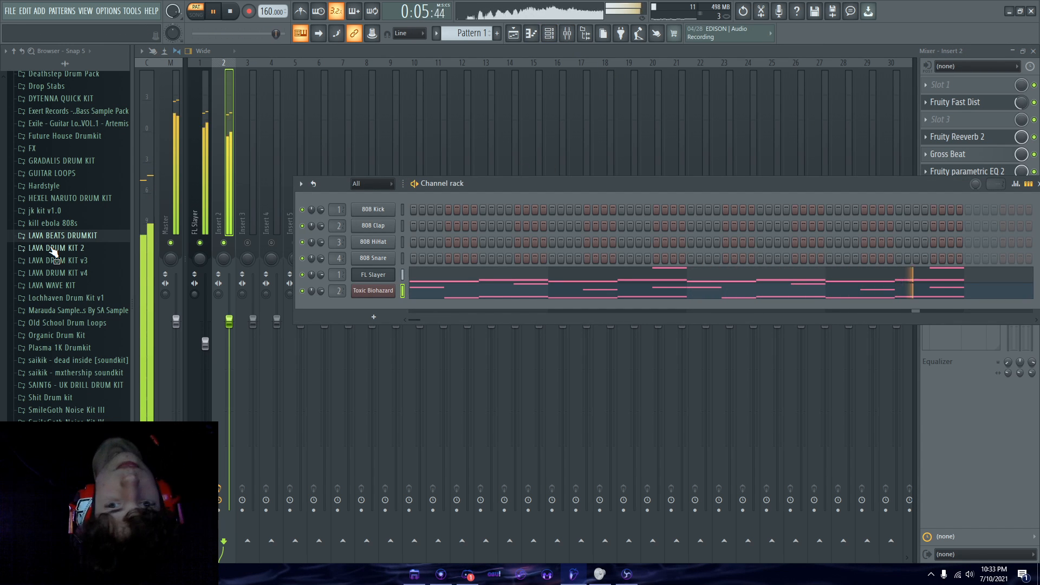
scroll(51, 253, "up", 6)
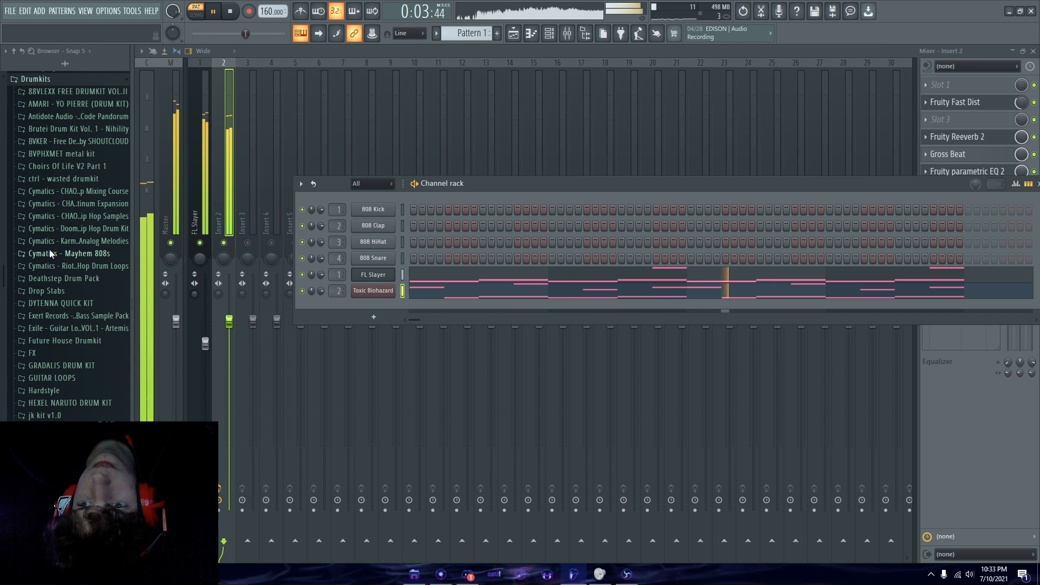
right_click(395, 270)
left_click(412, 275)
scroll(400, 281, "down", 4)
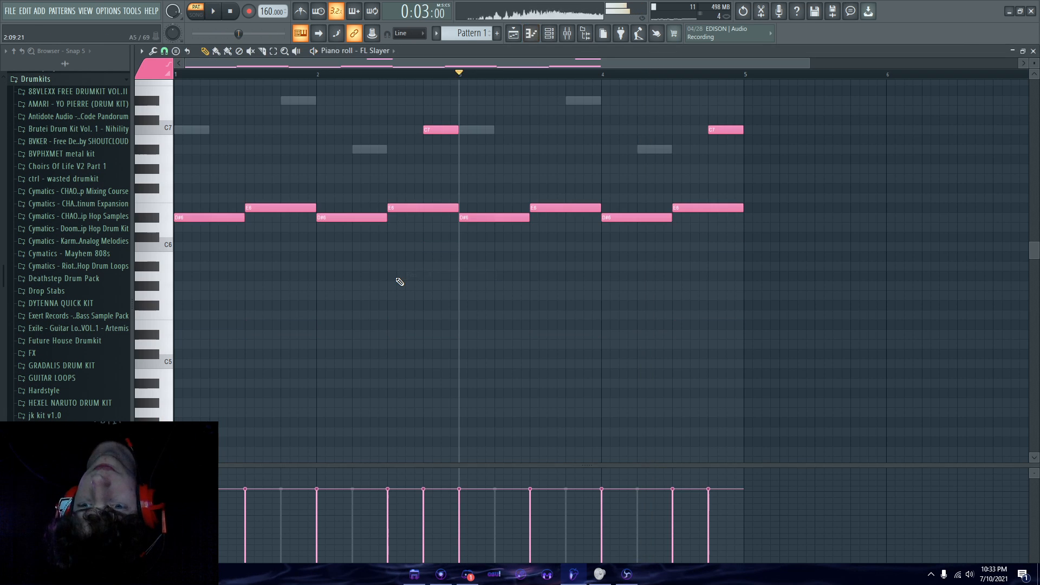
key("ctrl+Down")
key("ctrl+Down")
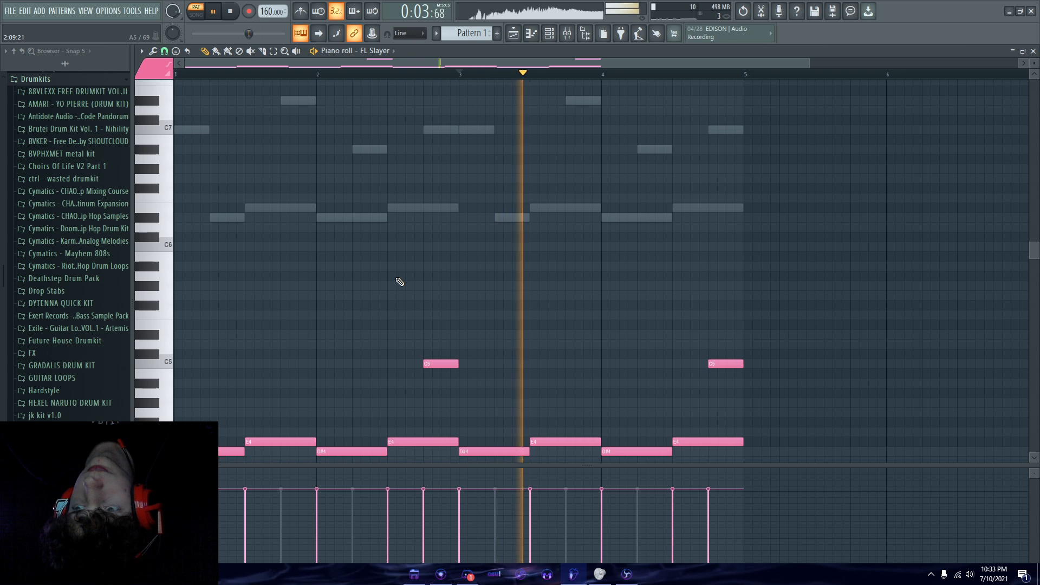
key("ctrl+Up")
key("F6")
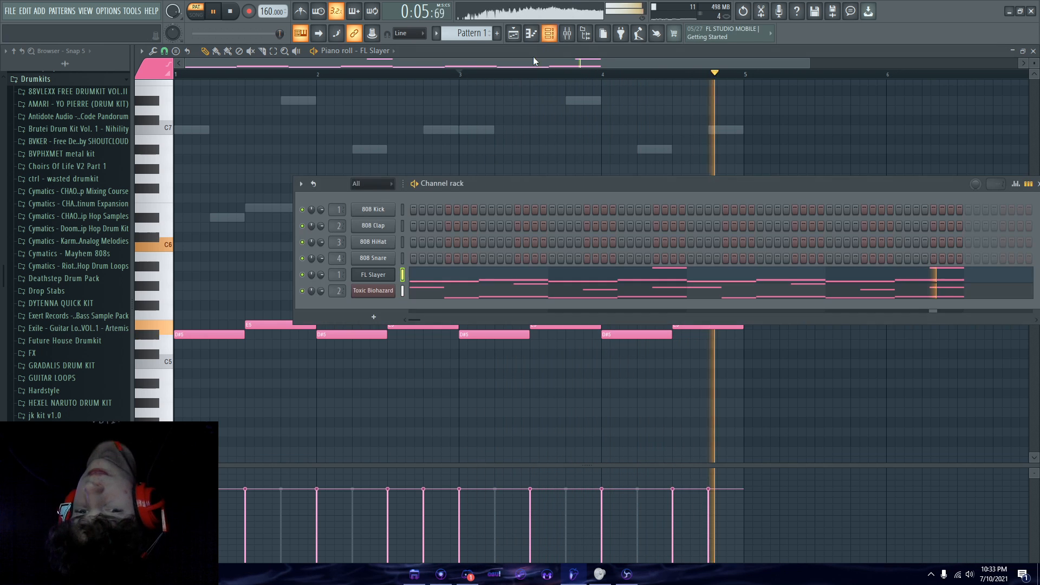
Stop playback and open the leads folder within LAVA DRUM KIT v3's one shots - trap metal folder
scroll(86, 320, "down", 4)
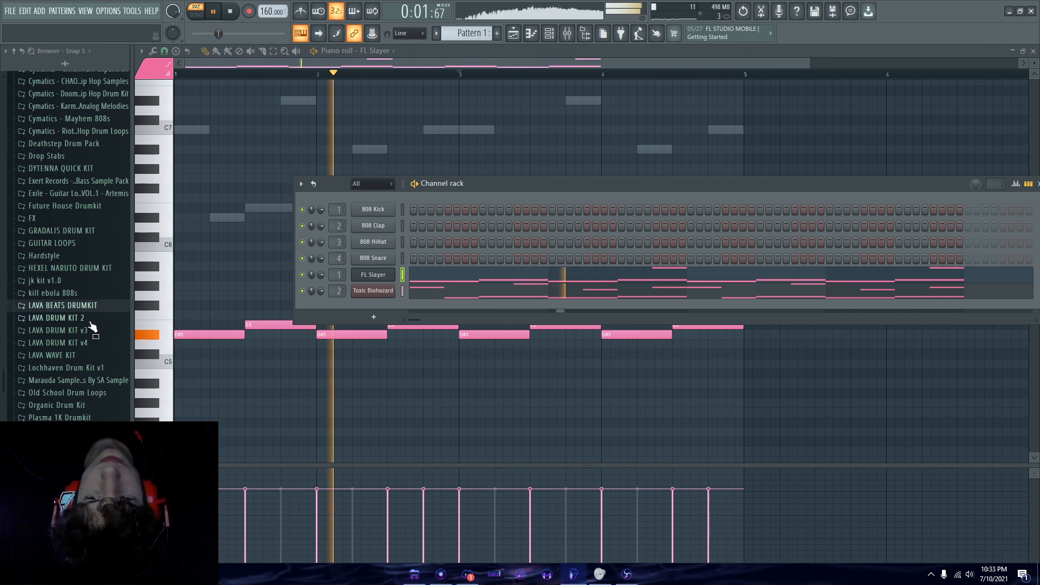
key("space")
left_click(82, 328)
scroll(75, 379, "down", 2)
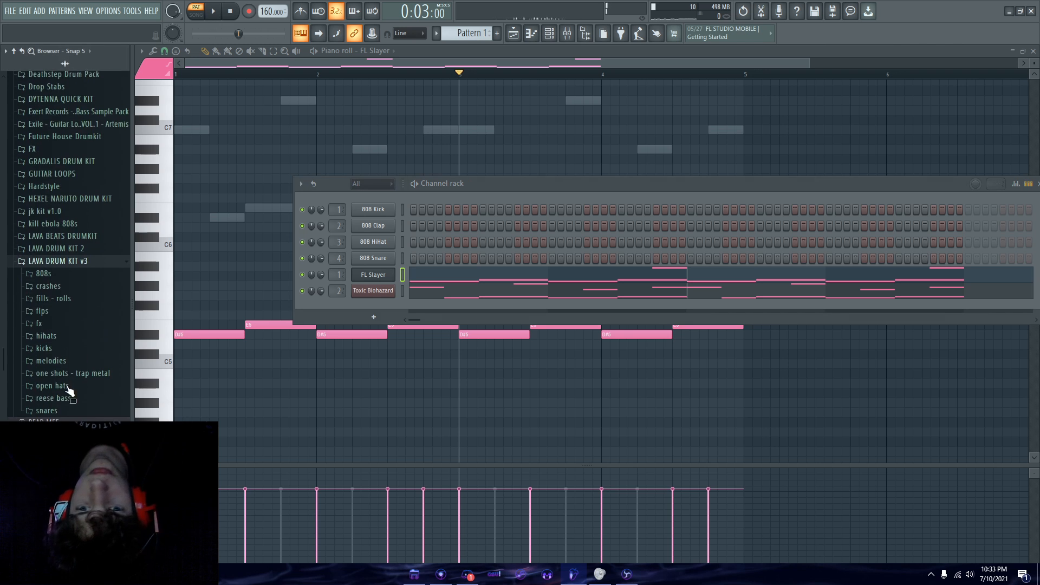
left_click(86, 373)
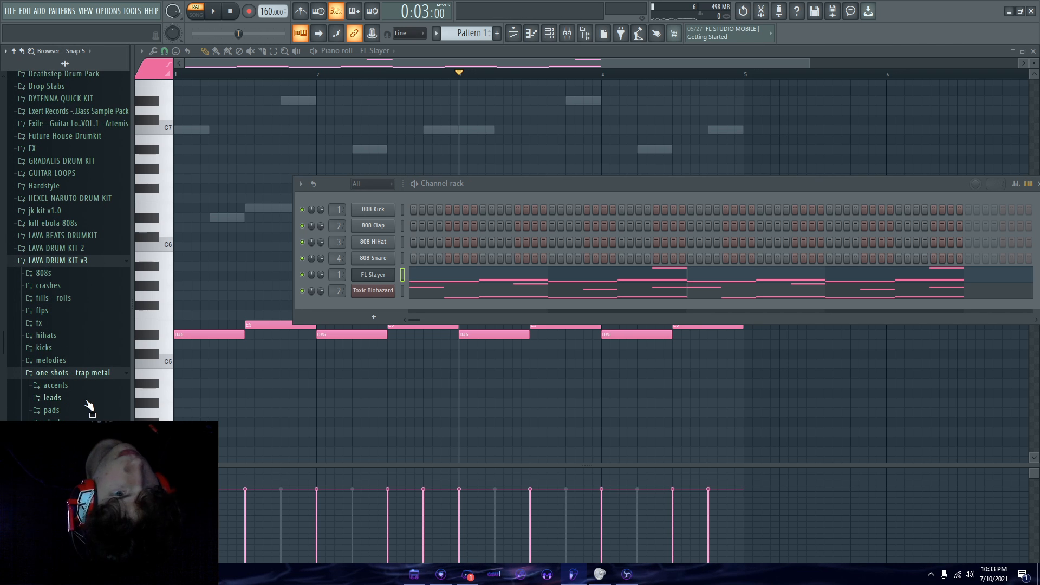
left_click(86, 399)
scroll(87, 404, "down", 2)
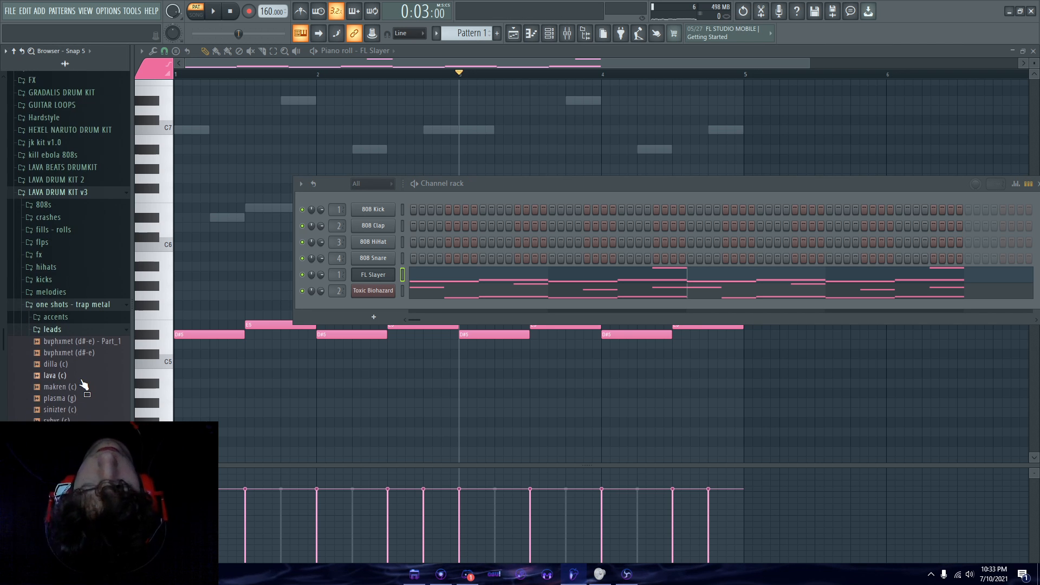
Preview the lead one-shots, including plasma (g) and makren (c), and add lava (c) as a channel below FL Slayer
left_click(81, 379)
left_click(57, 401)
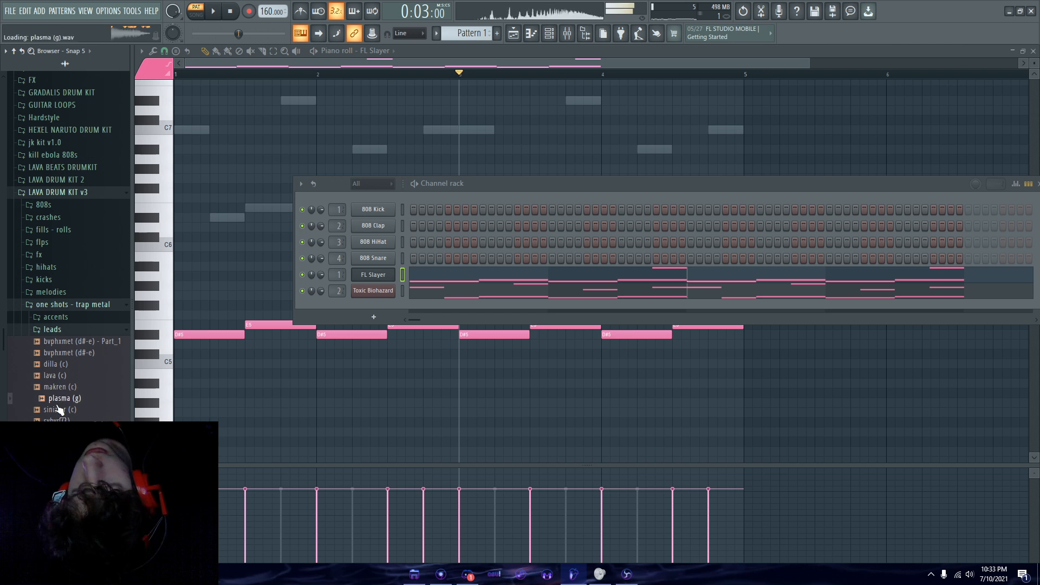
left_click(57, 387)
left_click(54, 375)
left_click_drag(54, 376, 366, 283)
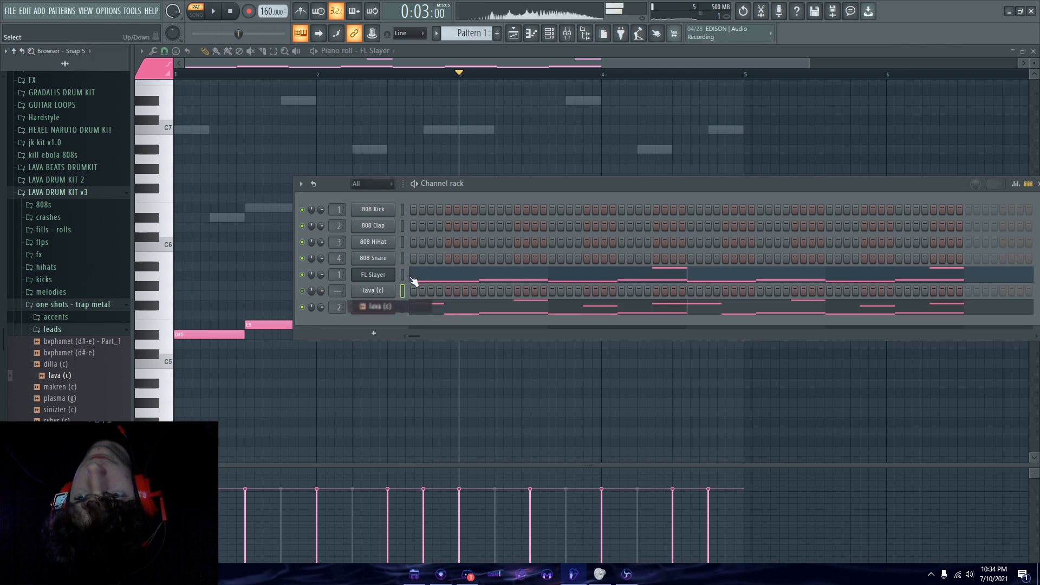
Give the lava (c) channel the FL Slayer notes and a volume envelope with maximum hold, route it to mixer track 5 and play it
left_click(373, 290)
left_click(177, 122)
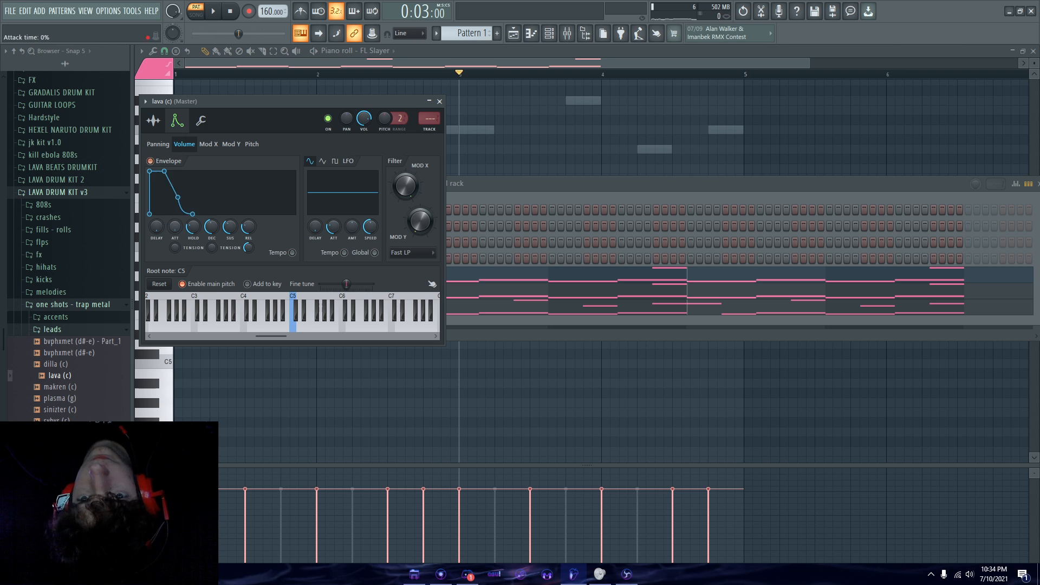
key("ctrl+l")
key("space")
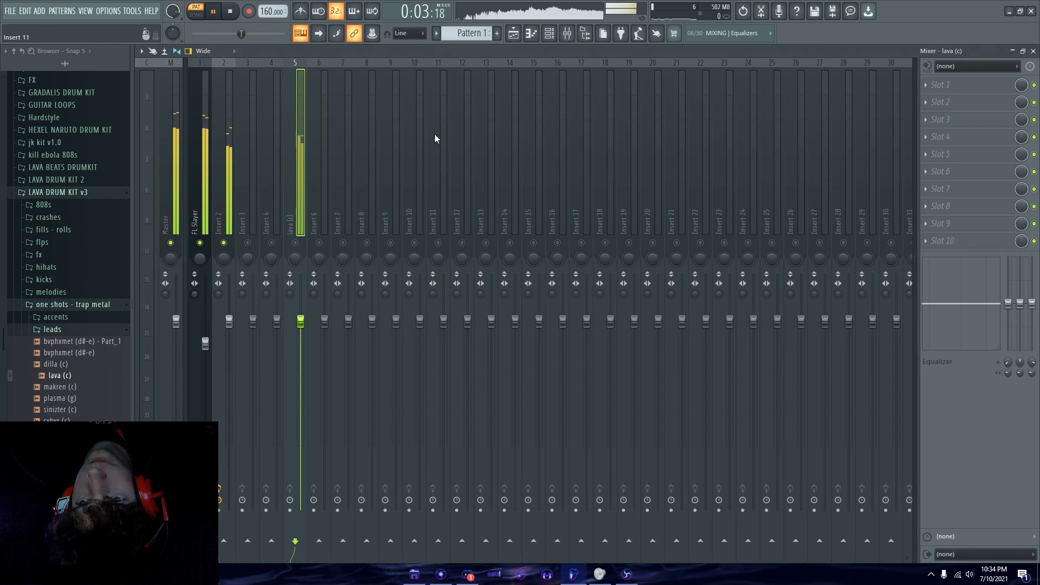
left_click(296, 243)
Check the lava (c) sampler settings, replay the pattern and move the channel below Toxic Biohazard
left_click(551, 35)
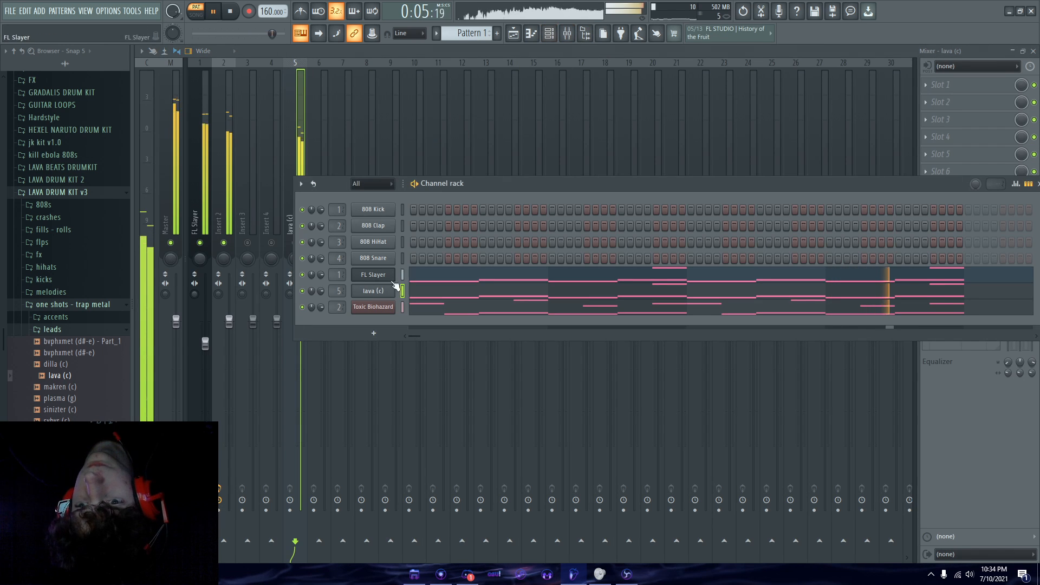
left_click(378, 292)
key("space")
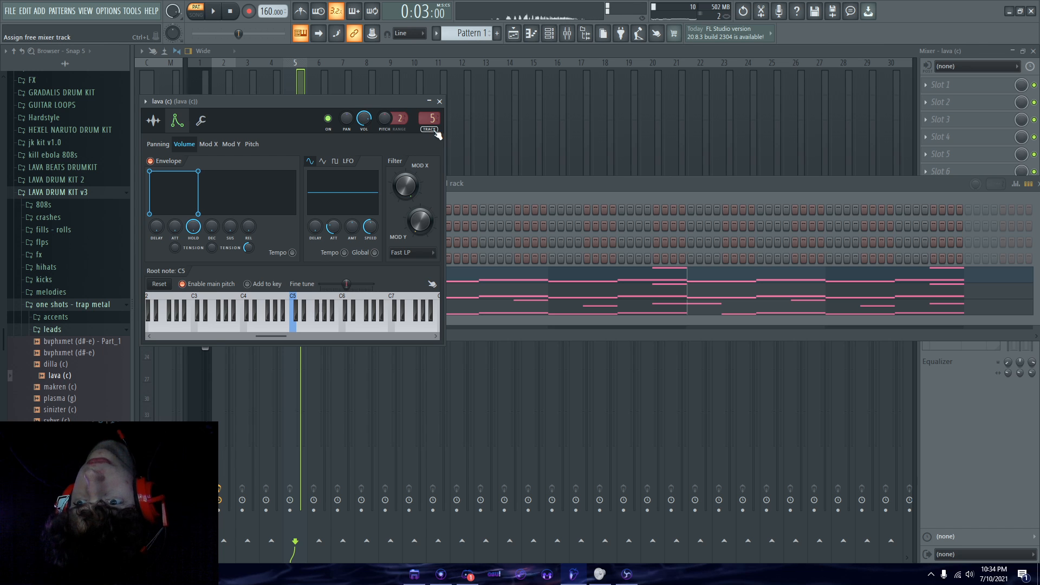
left_click(439, 102)
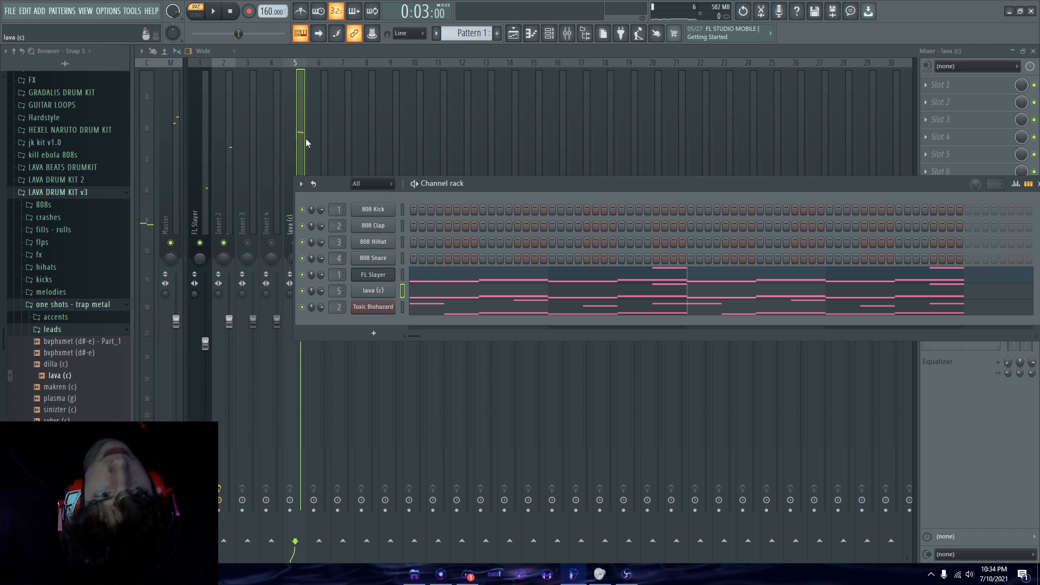
key("space")
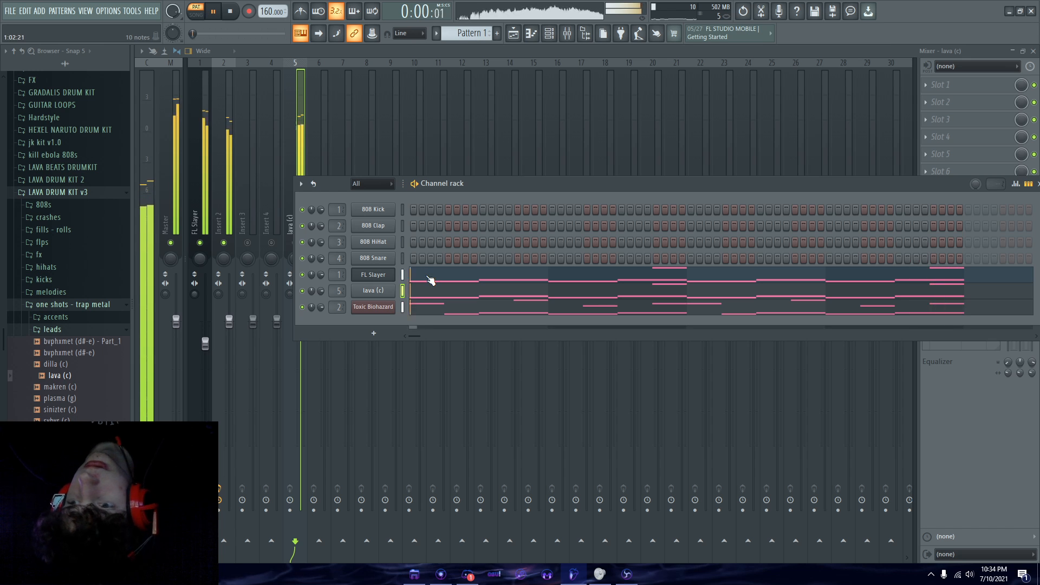
key("alt+Down")
key("space")
Try the underworld (c) one-shot in place of lava (c) during playback and restore the lava (c) sample
left_click(81, 419)
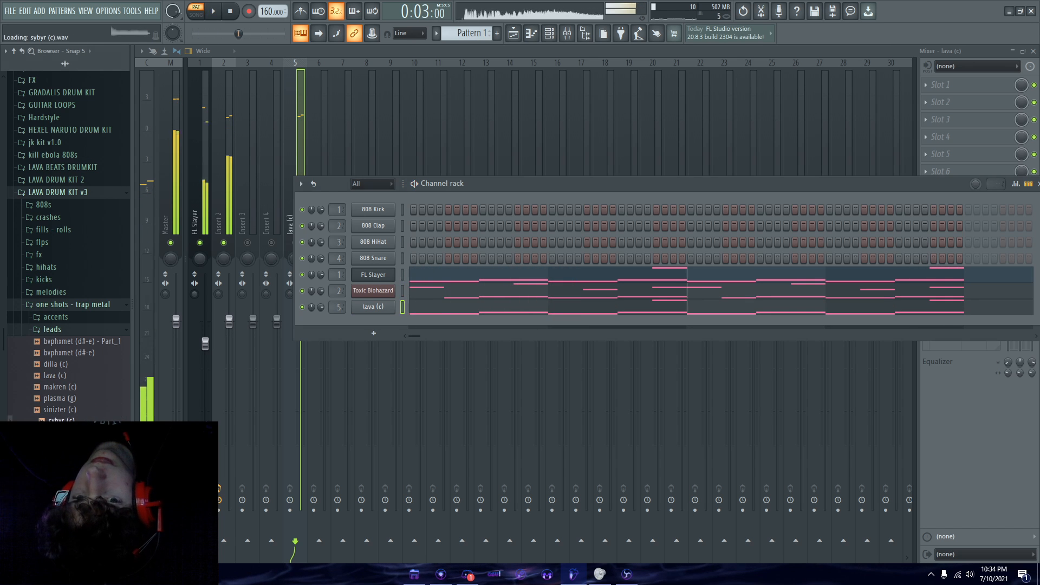
key("space")
left_click_drag(325, 327, 367, 311)
right_click(368, 313)
left_click(400, 307)
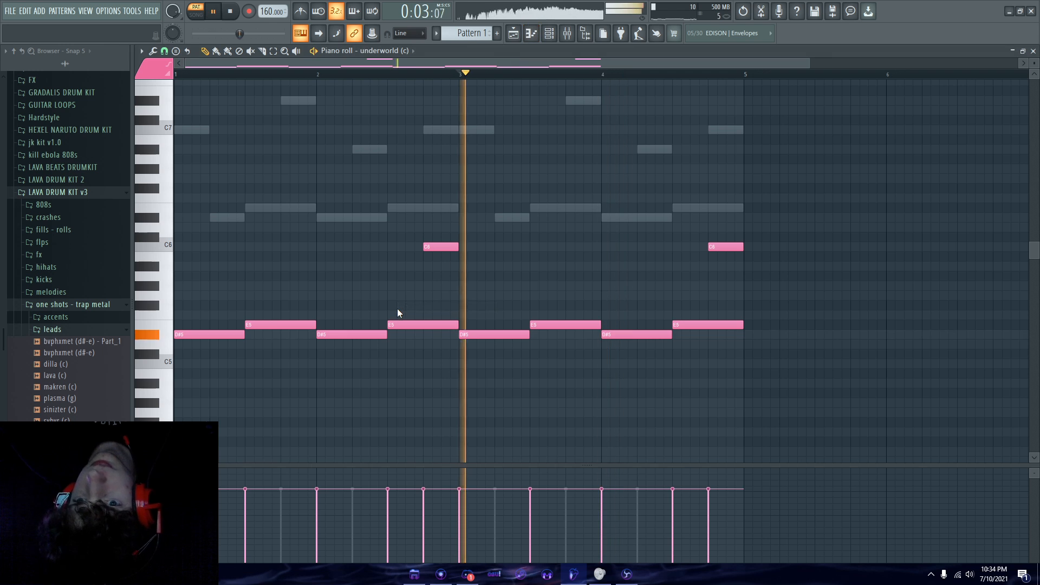
left_click_drag(93, 375, 374, 308)
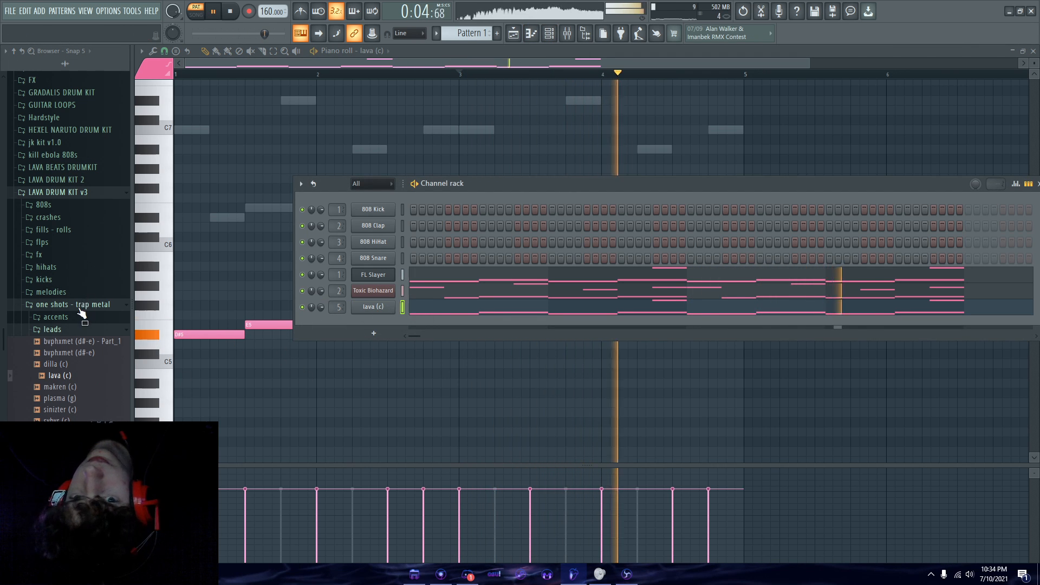
Collapse the LAVA DRUM KIT v3 folder in the browser and stop playback at the start of the pattern
left_click(73, 304)
left_click(59, 193)
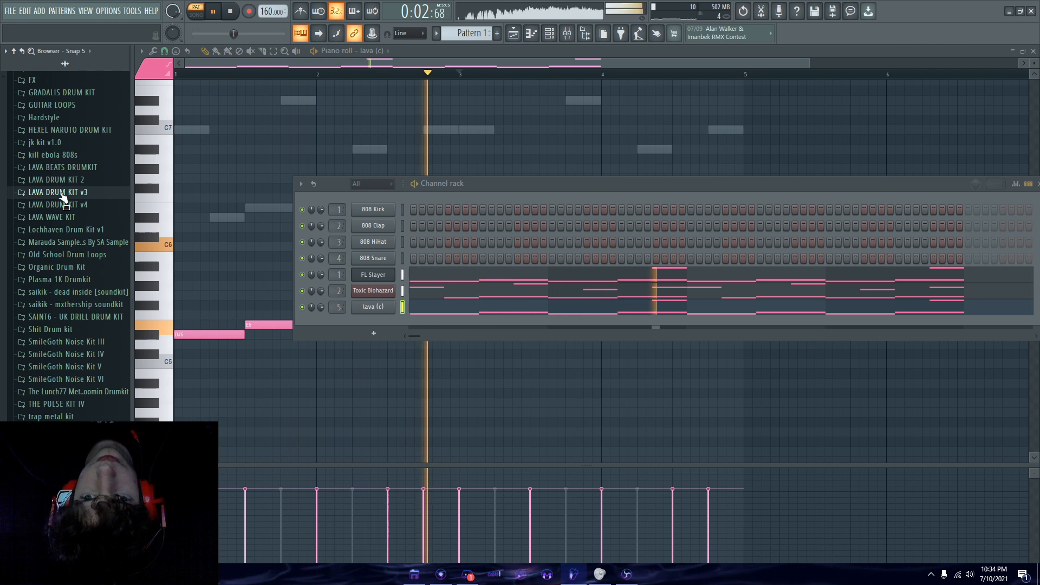
key("space")
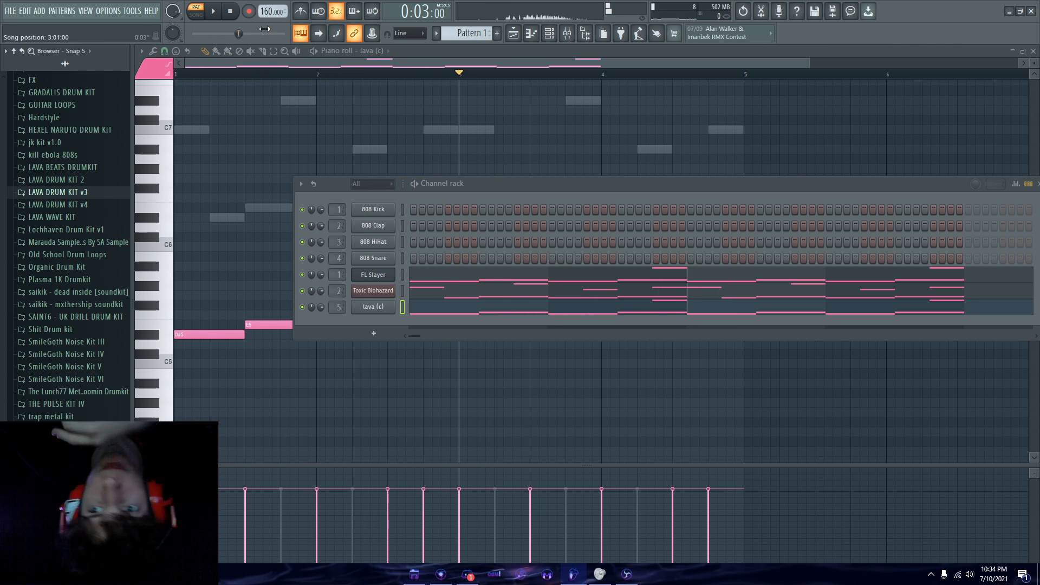
left_click(231, 11)
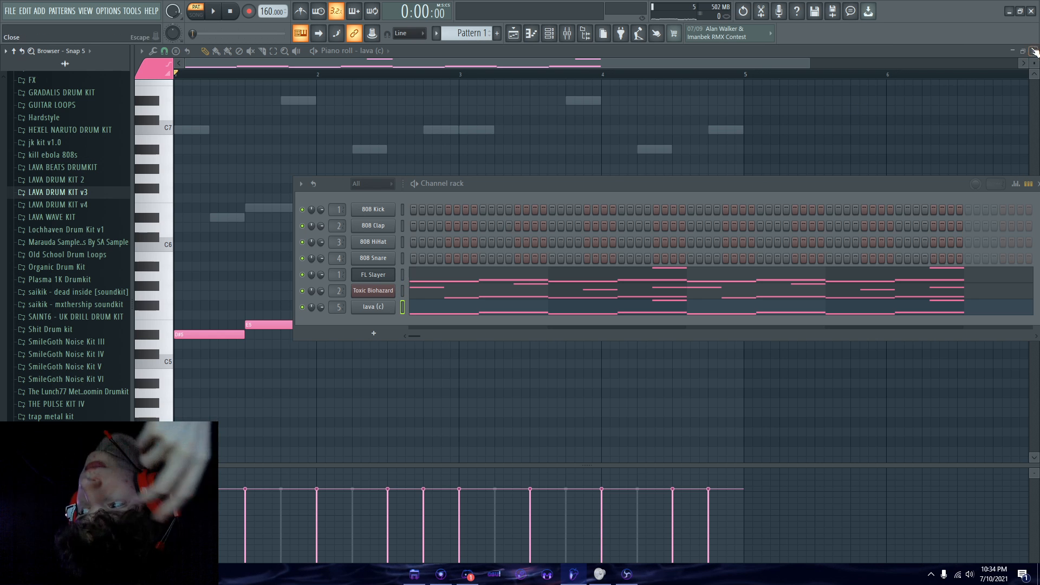
Place Pattern 1 at bar 1 of playlist Track 1 and switch playback to song mode
left_click(1033, 51)
left_click(1033, 51)
left_click_drag(165, 89, 309, 86)
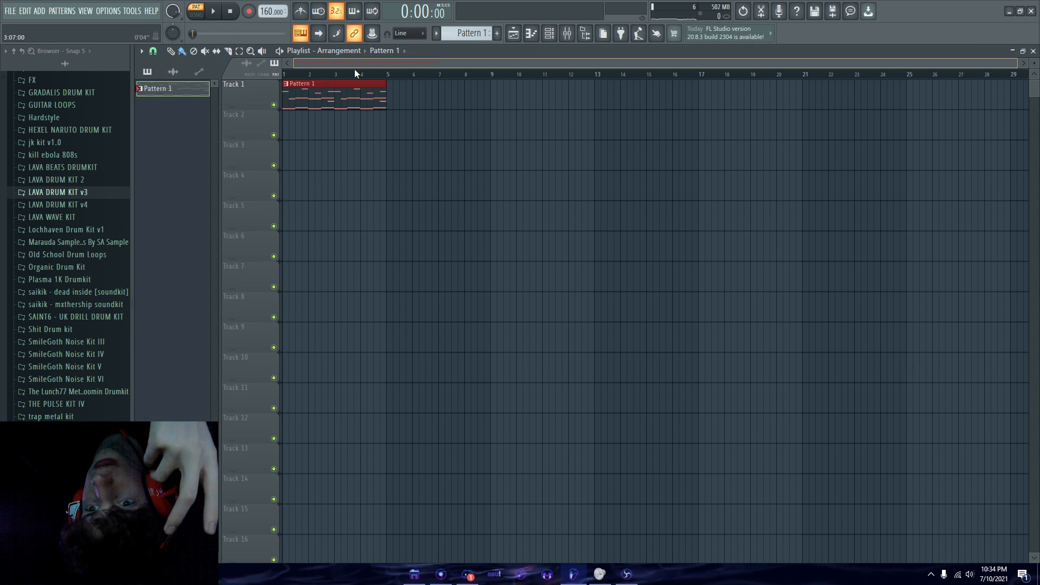
key("l")
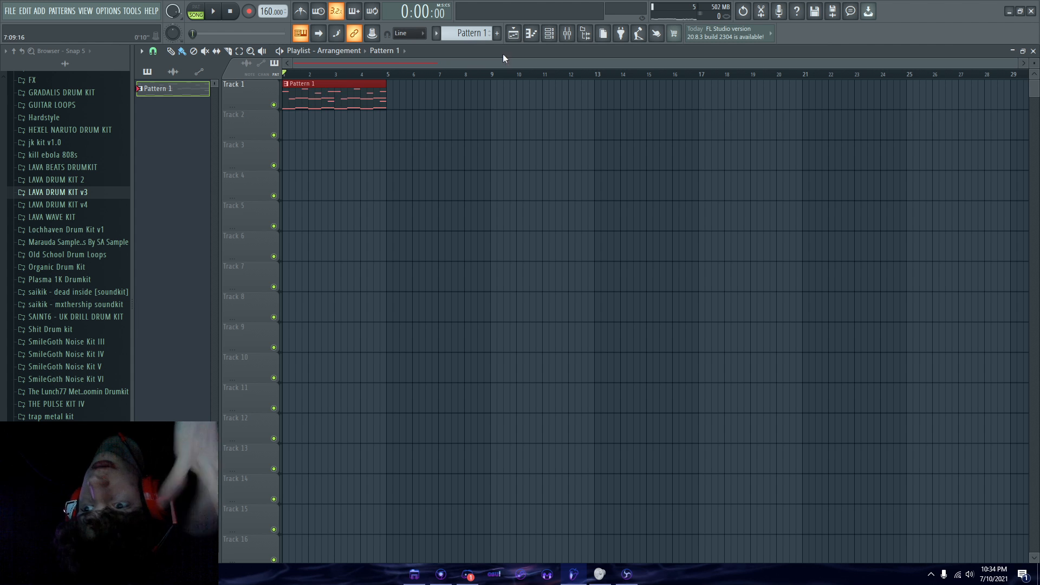
Consolidate playlist Track 1 into an audio clip and delete the leftover Pattern 1 clip on Track 2
right_click(252, 95)
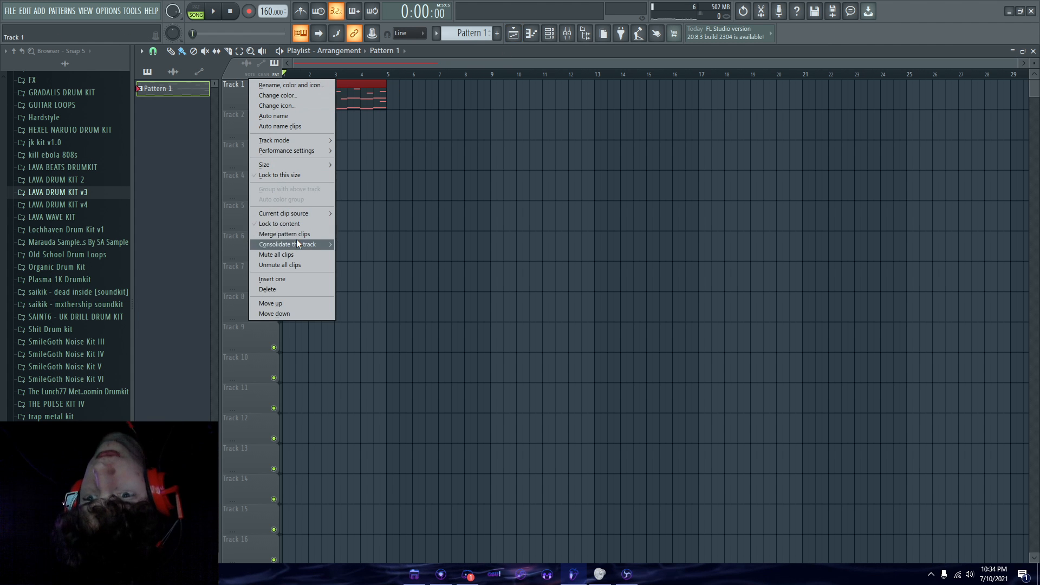
mouse_move(325, 243)
left_click(367, 245)
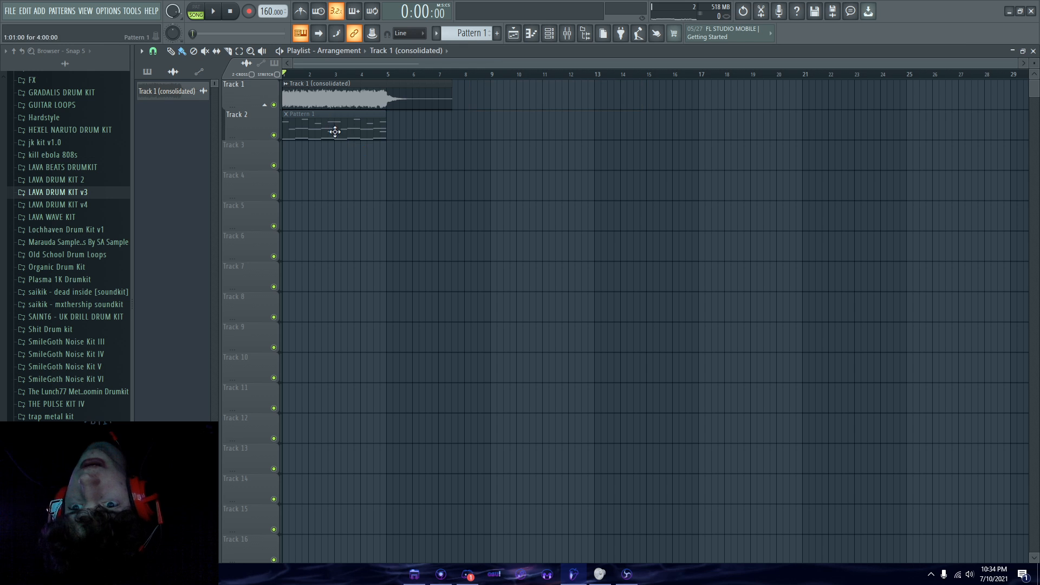
right_click(335, 131)
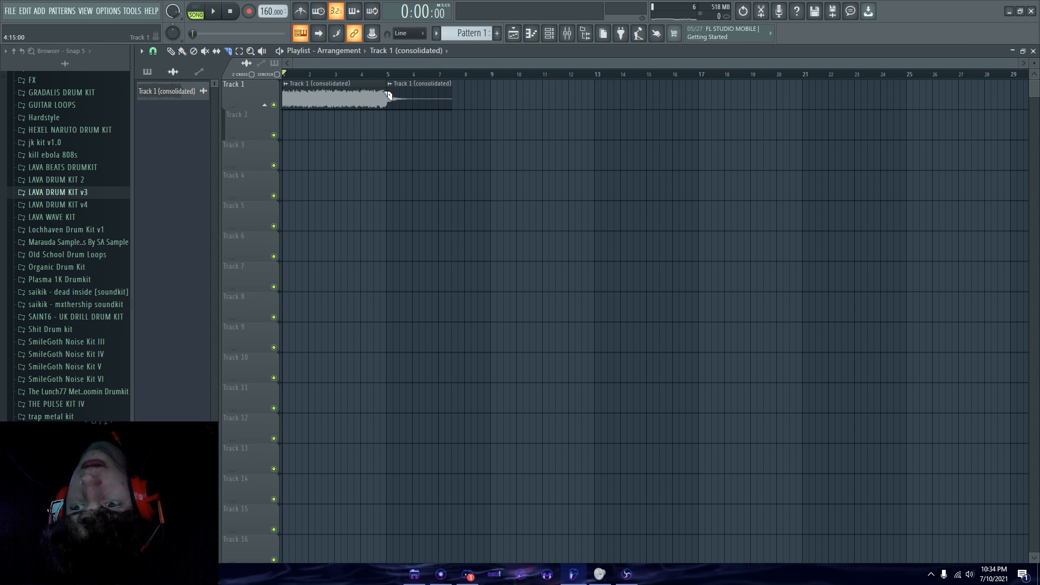
Slice off the consolidated clip's tail at bar 5 and select bars 1 to 4 in the playlist
left_click(173, 52)
right_click(404, 99)
scroll(407, 91, "up", 6)
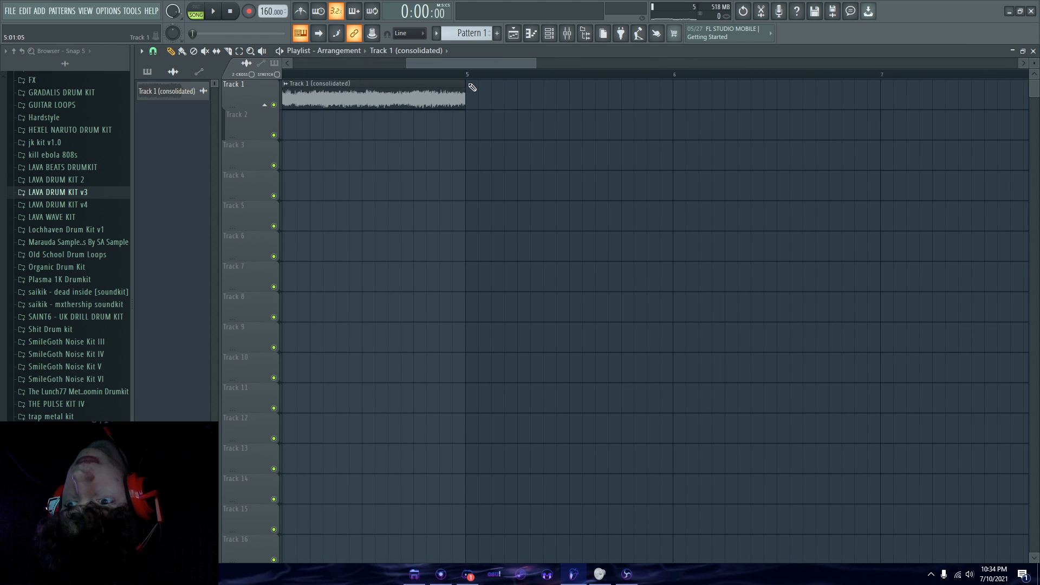
left_click_drag(468, 76, 243, 163)
scroll(287, 116, "down", 5)
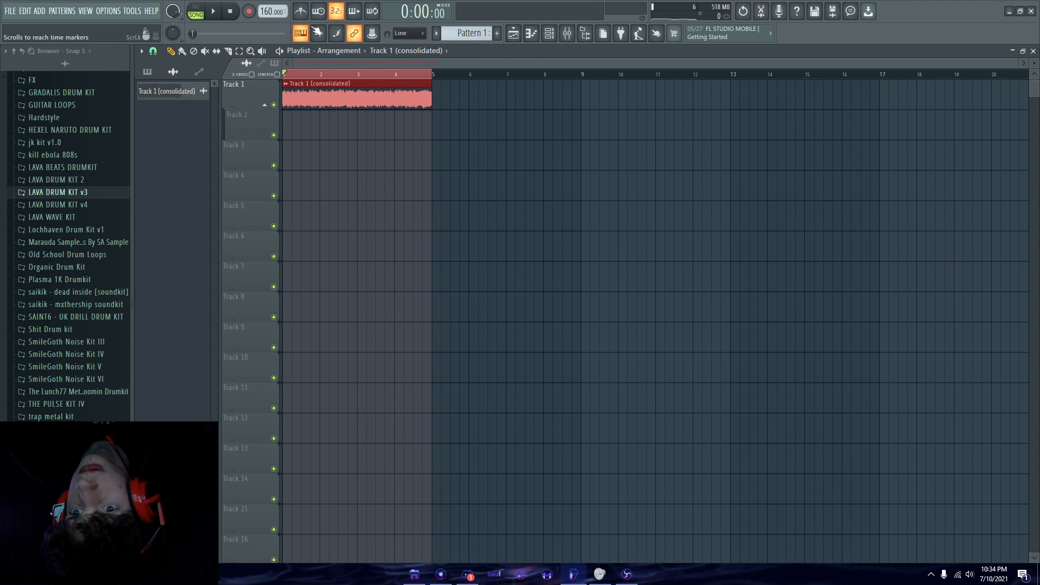
Open the consolidated audio clip's sampler settings and play the clip briefly
double_click(316, 99)
key("space")
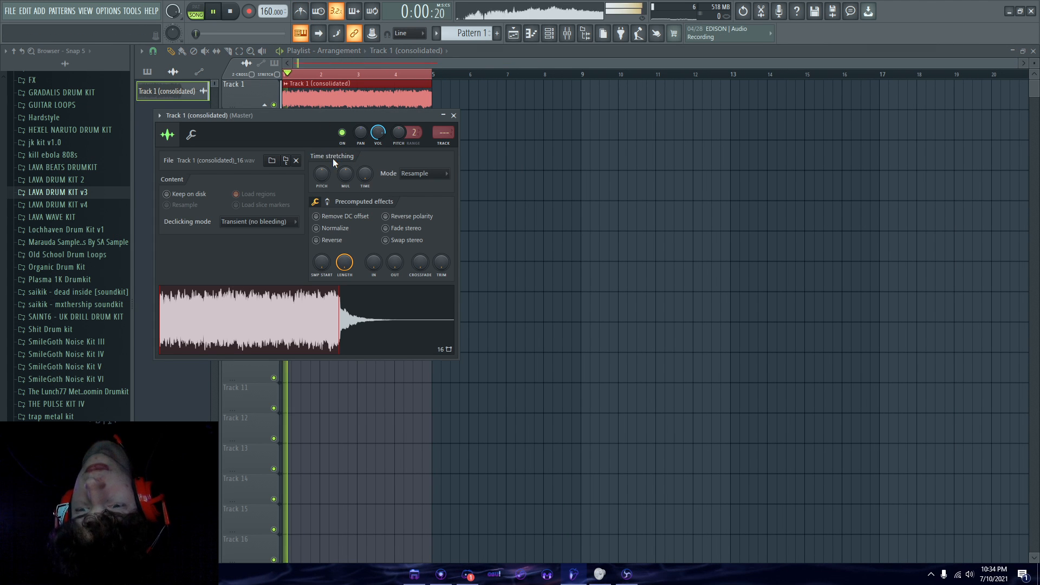
key("space")
left_click_drag(322, 183, 322, 179)
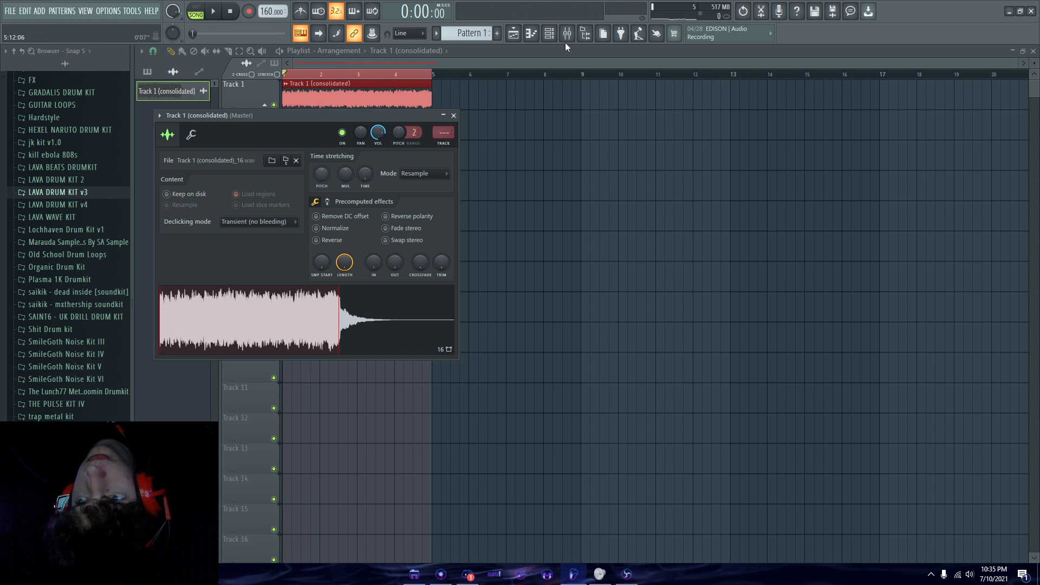
Show the Unsorted channels in the channel rack and set the consolidated clip's pitch shift to -200 cents
left_click(549, 33)
left_click(366, 194)
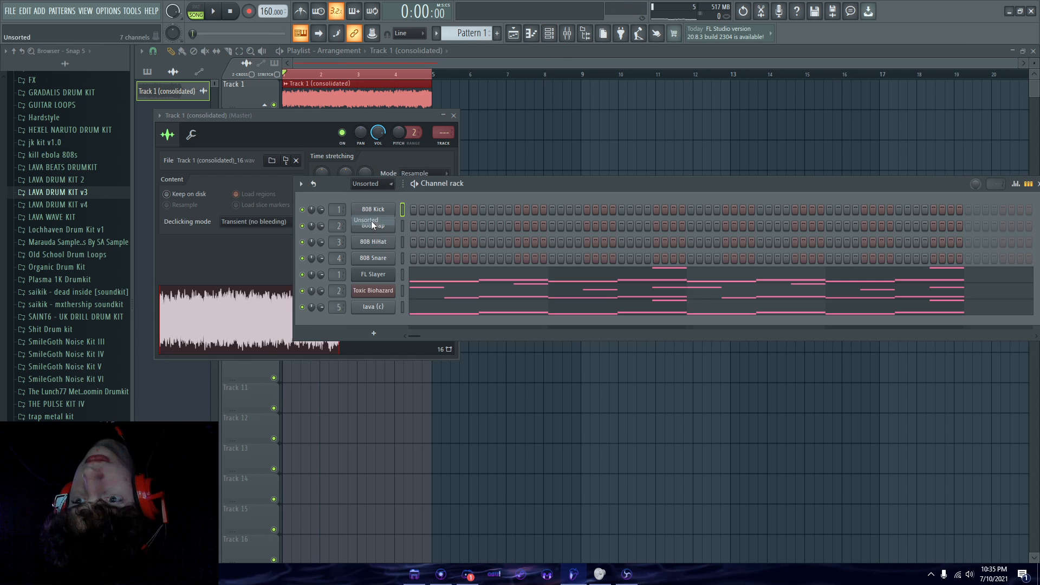
left_click(430, 274)
left_click(1033, 51)
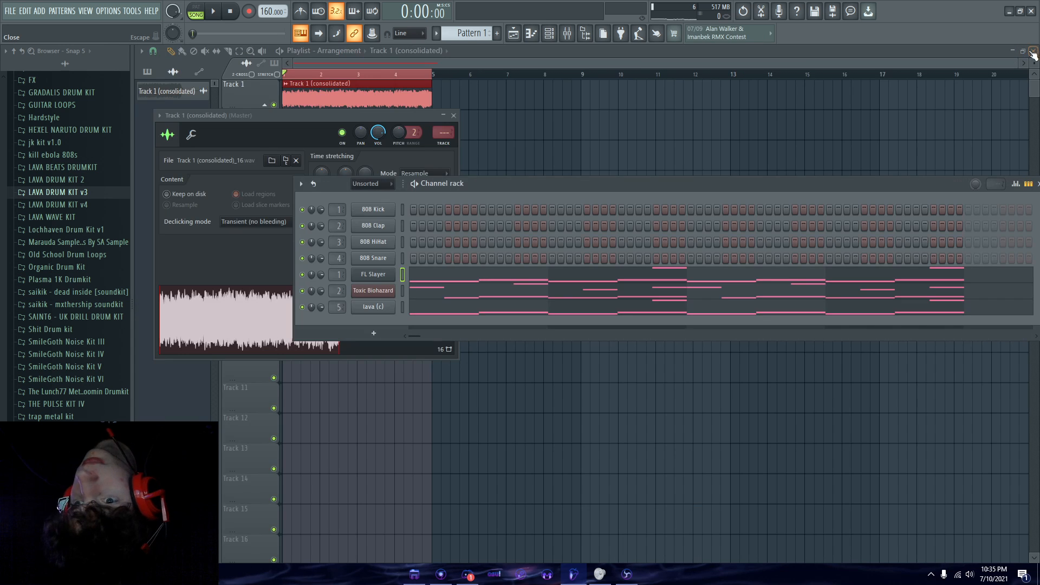
left_click_drag(329, 172, 329, 176)
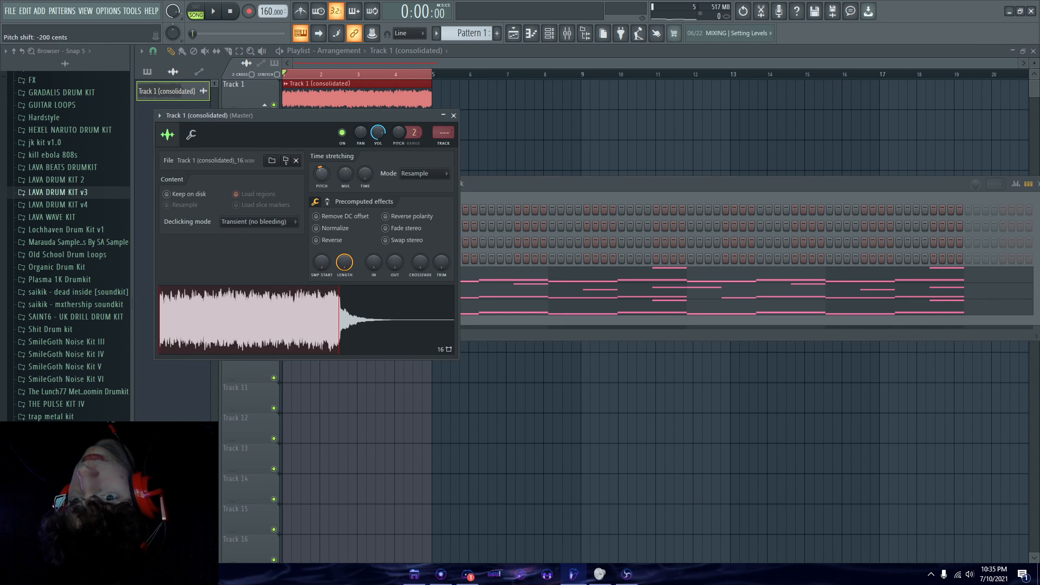
Close the consolidated clip's sampler settings and place a four-bar clip of the empty Pattern 3 on Track 2
key("space")
left_click(453, 115)
left_click(399, 124)
right_click(423, 134)
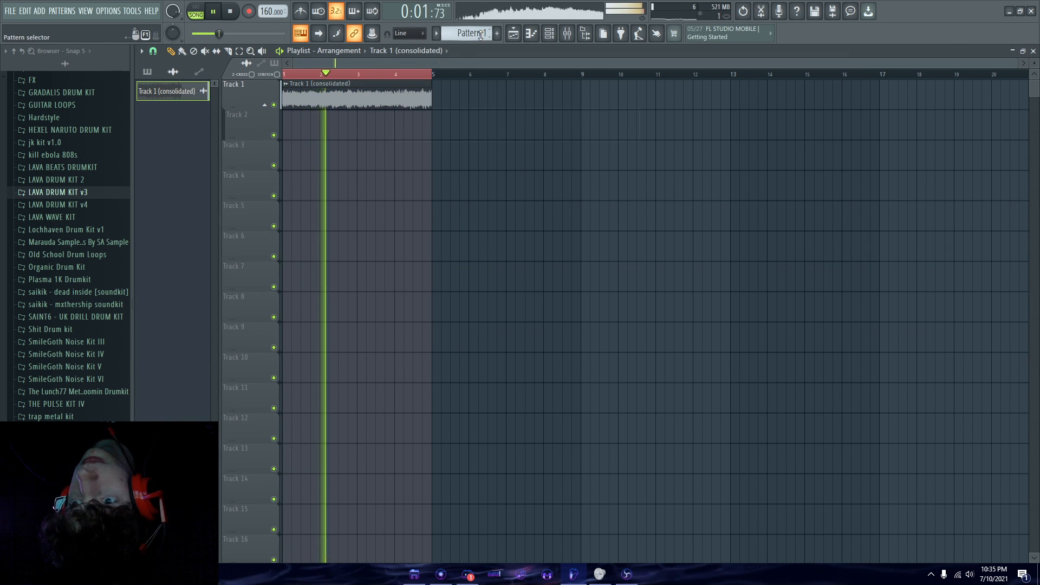
scroll(481, 34, "up", 2)
mouse_move(401, 128)
left_mouse_down()
mouse_move(293, 128)
mouse_move(438, 119)
mouse_move(418, 121)
left_mouse_up()
Add the 808 thraxx sample from the Plasma 1K Drumkit's 808's folder to the channel rack as a new channel
key("F6")
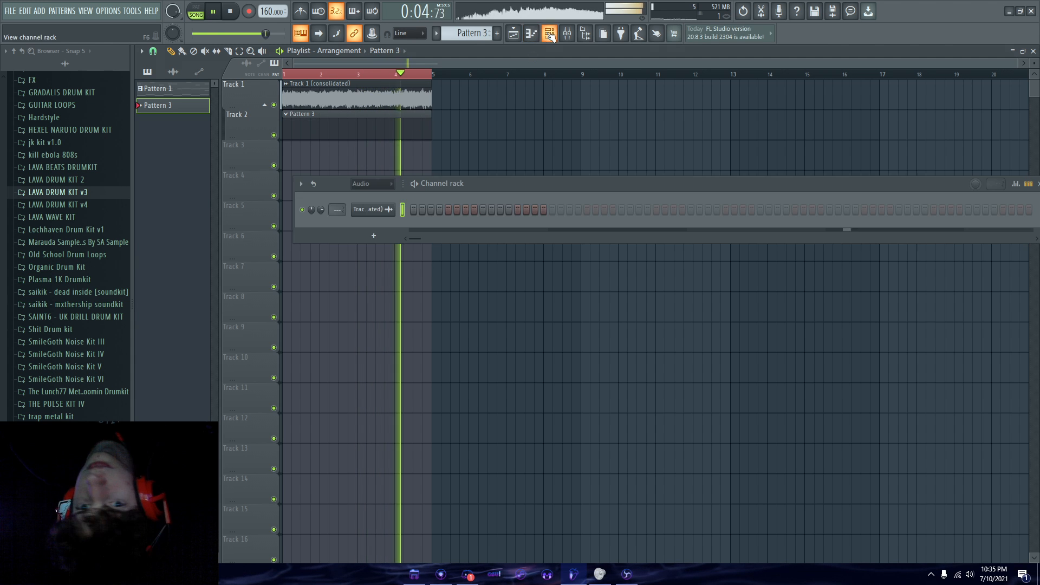
left_click(111, 168)
left_click(112, 168)
key("space")
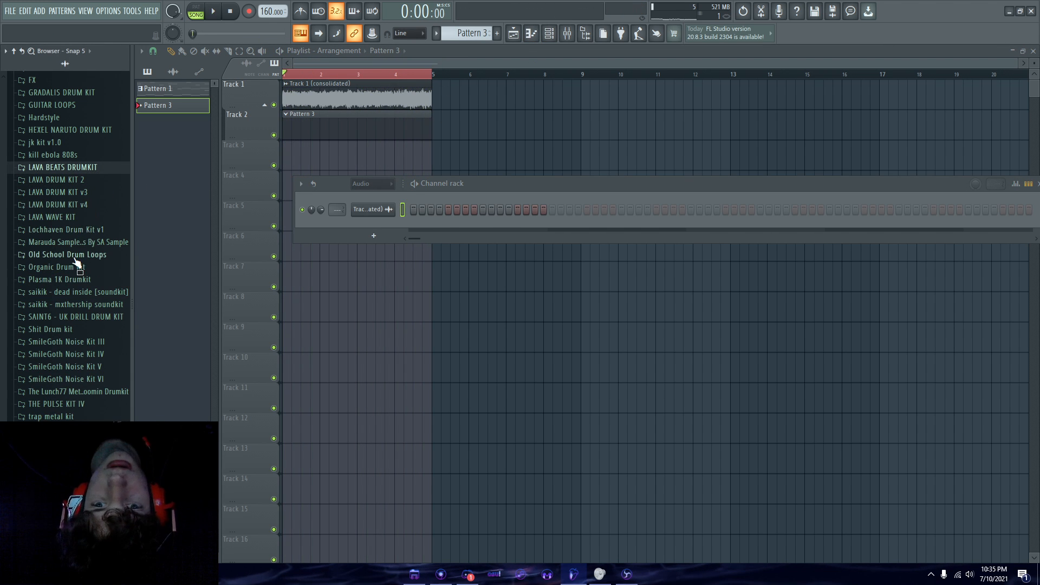
left_click(74, 279)
left_click(76, 291)
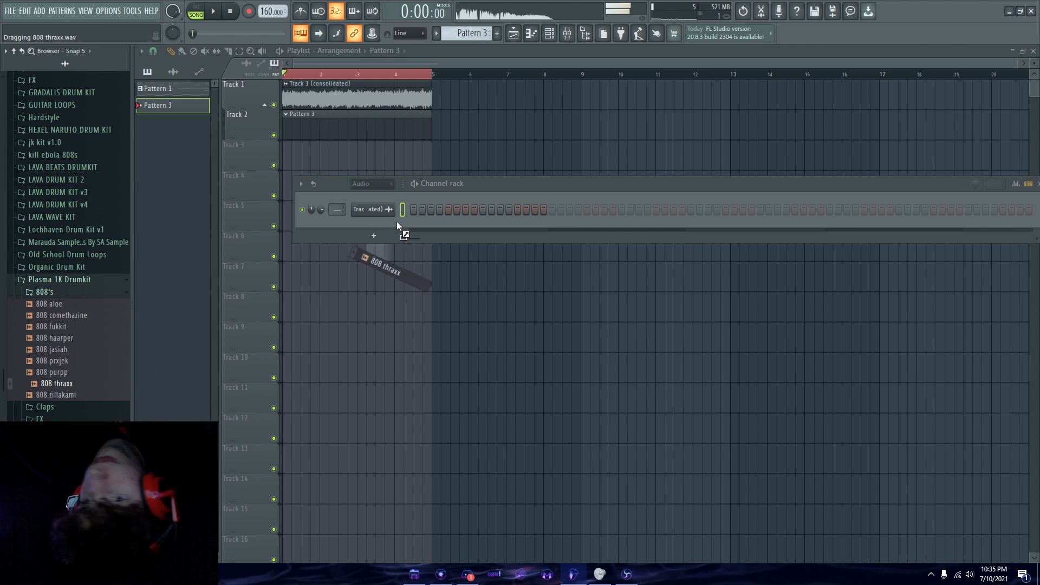
left_click_drag(397, 221, 371, 232)
left_click(375, 321)
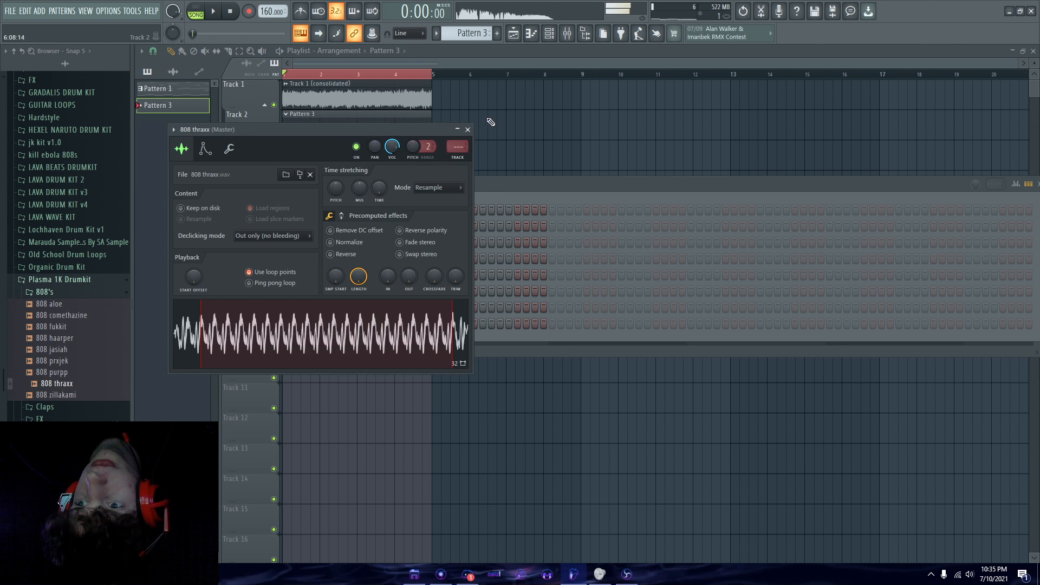
left_click(467, 130)
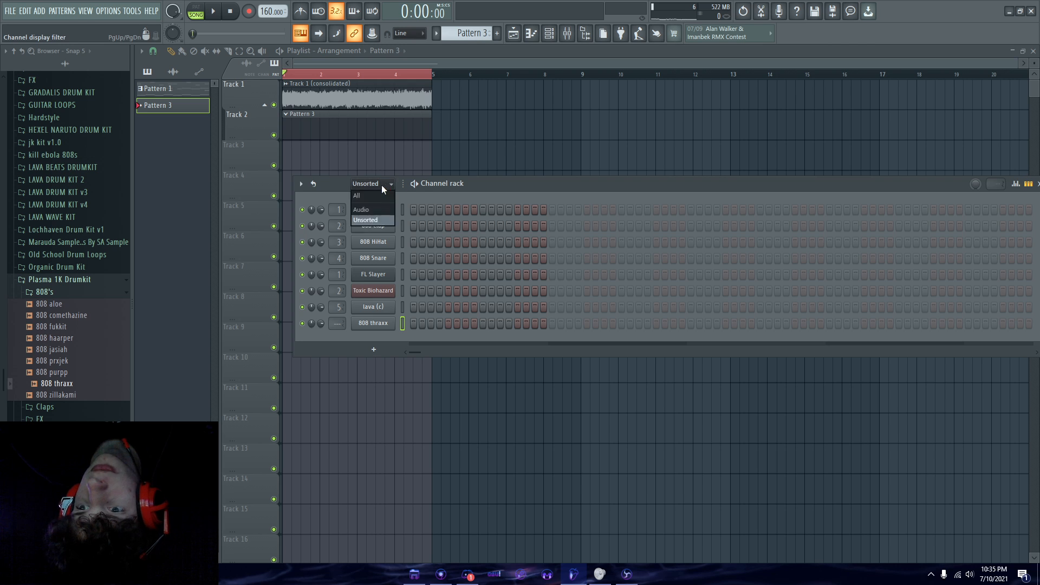
Copy the FL Slayer notes from Pattern 1 into the 808 Kick channel of Pattern 3
left_click_drag(471, 33, 471, 46)
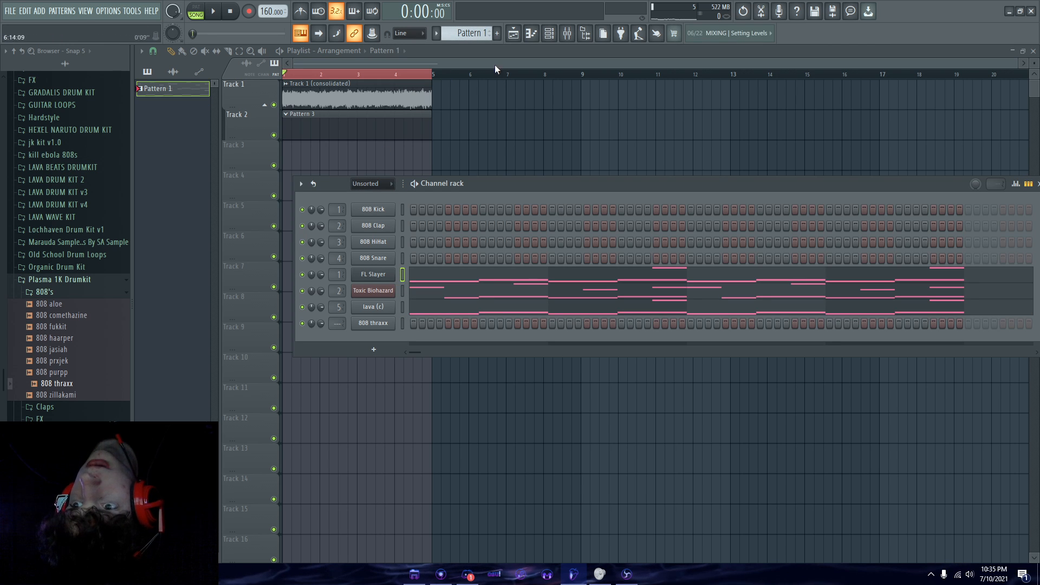
left_click_drag(480, 36, 480, 26)
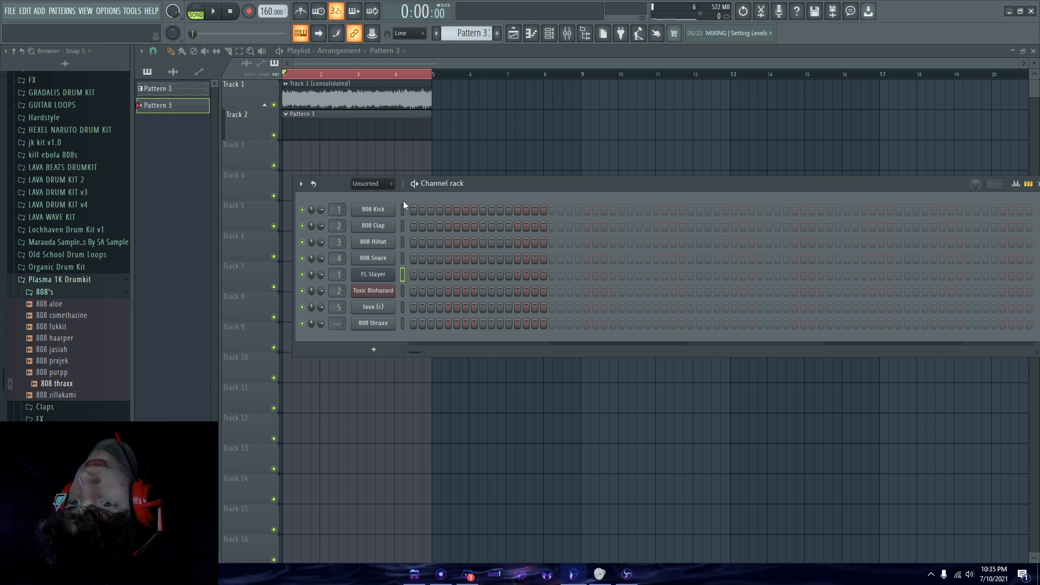
key("ctrl+v")
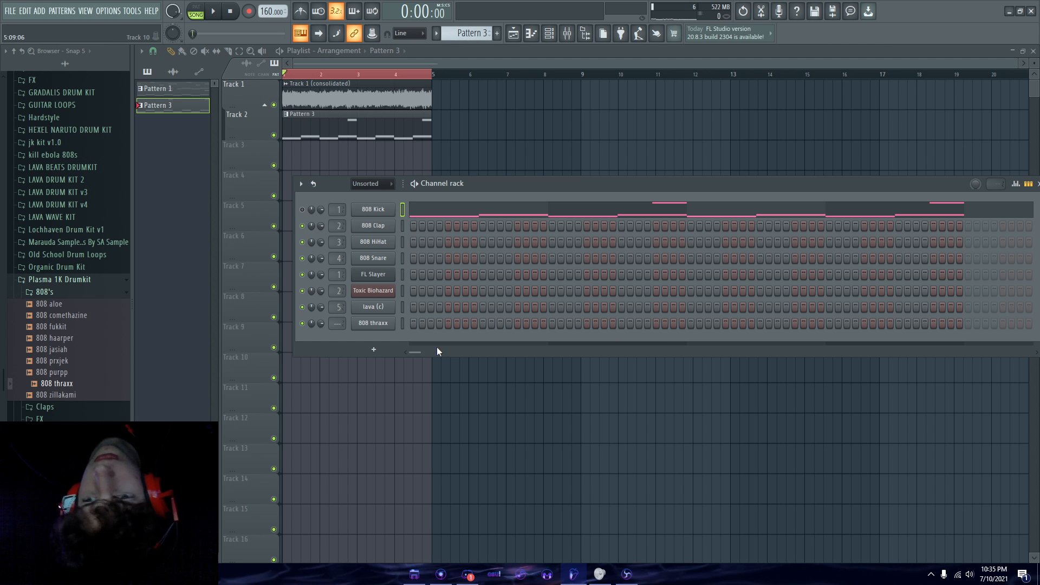
Open the 808 Kick channel in the piano roll and check the Ghost channels helper option
right_click(394, 206)
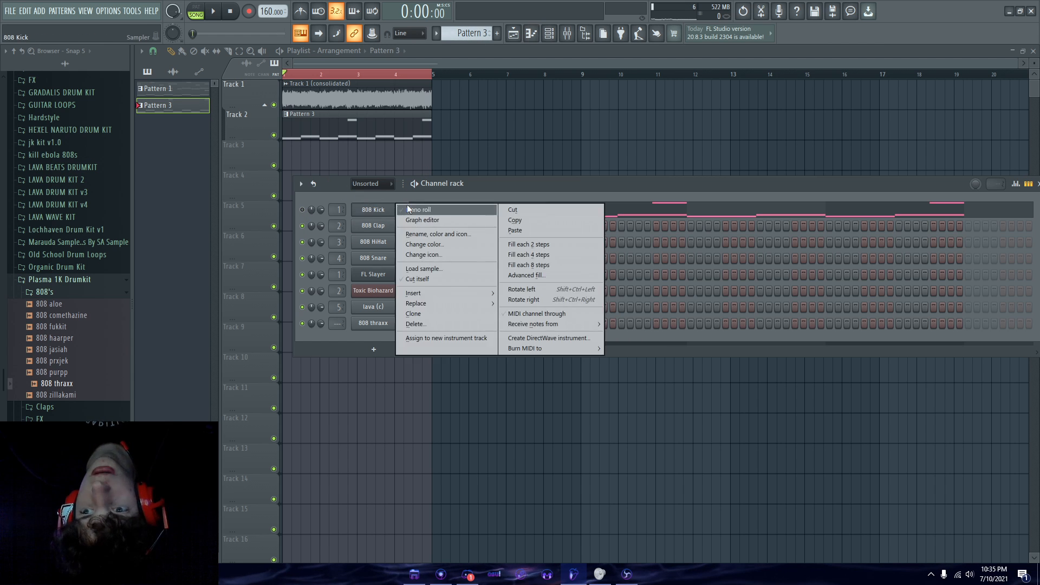
left_click(407, 205)
left_click(142, 51)
mouse_move(173, 115)
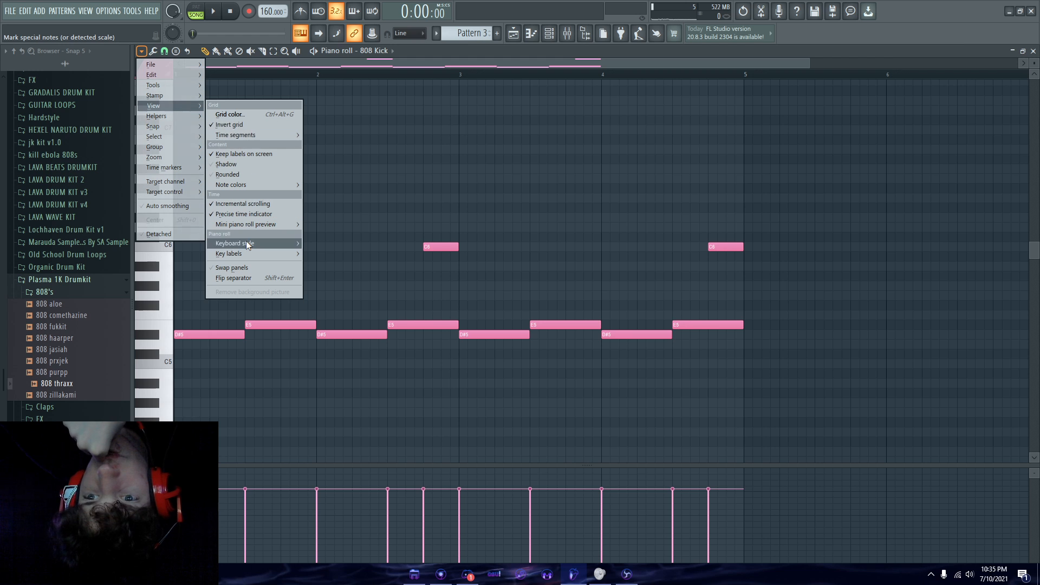
mouse_move(246, 244)
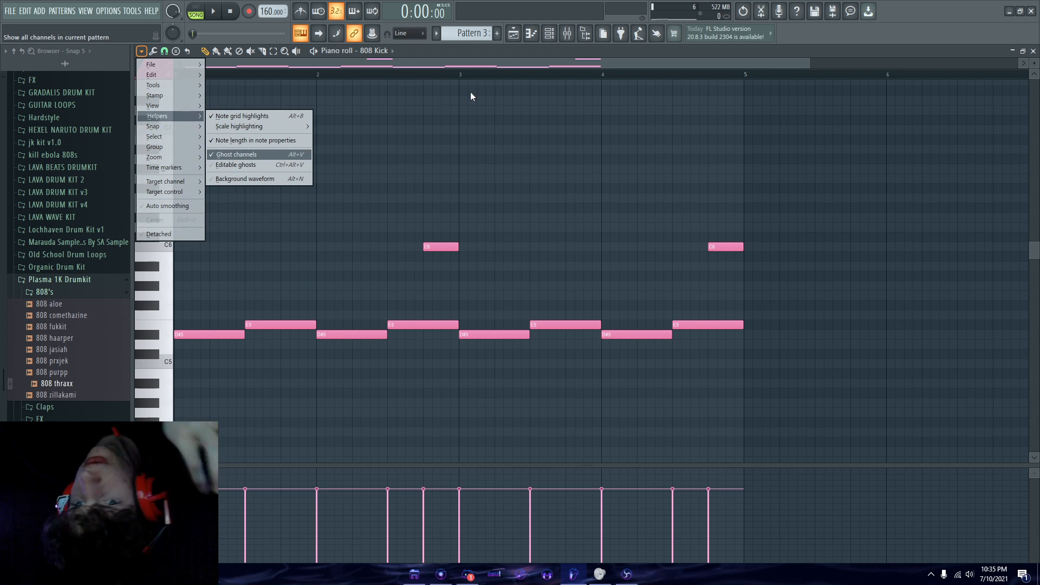
Play the arrangement briefly and open the 808 thraxx channel in the piano roll
left_click(549, 33)
key("space")
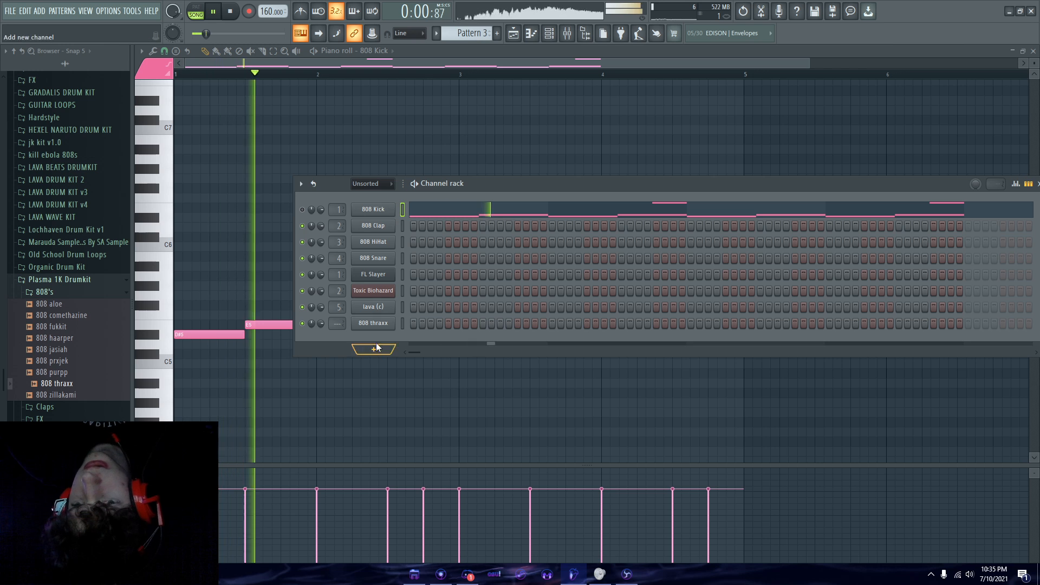
key("space")
right_click(355, 321)
left_click(420, 324)
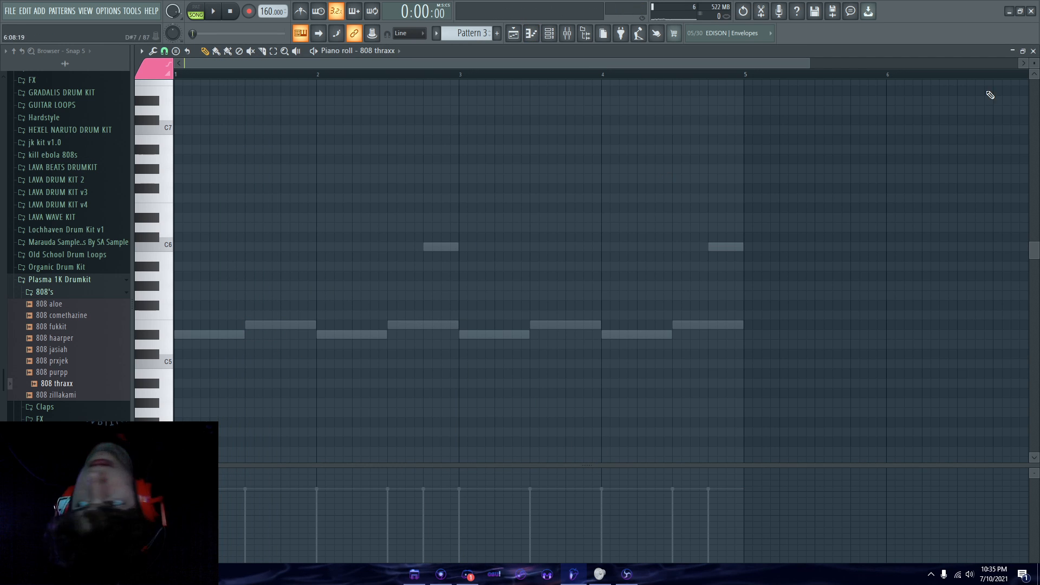
left_click(1033, 51)
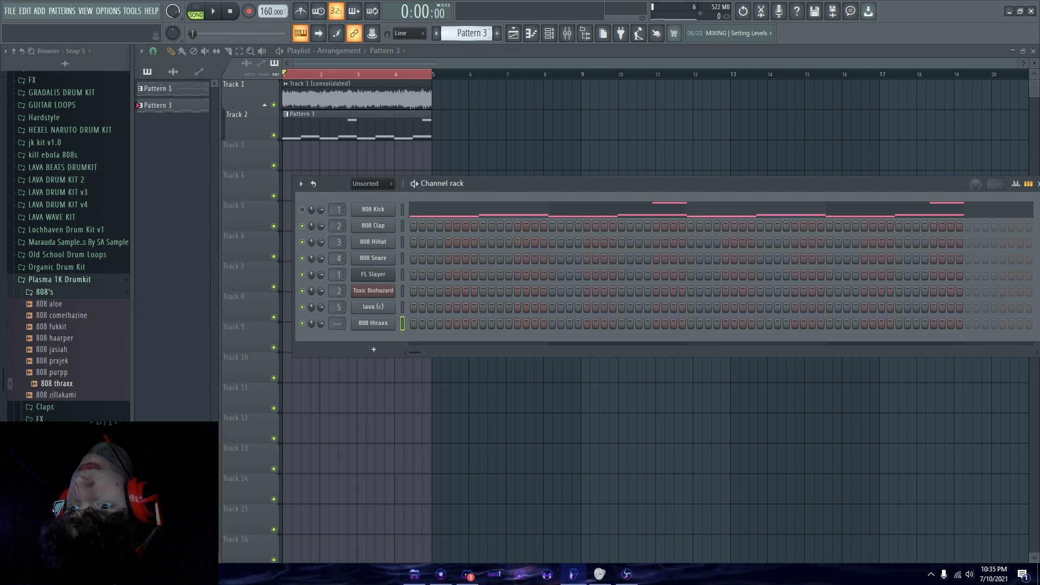
left_click(296, 160)
right_click(295, 161)
left_click(288, 162)
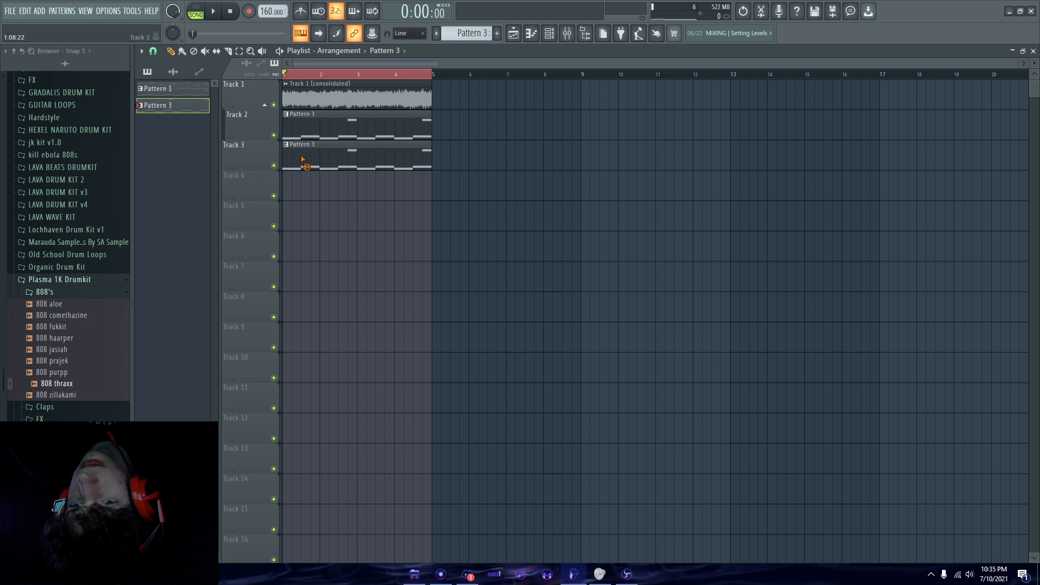
right_click(302, 161)
Open the 808 thraxx channel in the piano roll and draw a half-bar D#5 note at bar 1, matching the ghost note
key("space")
left_click(549, 34)
right_click(383, 323)
left_click(420, 324)
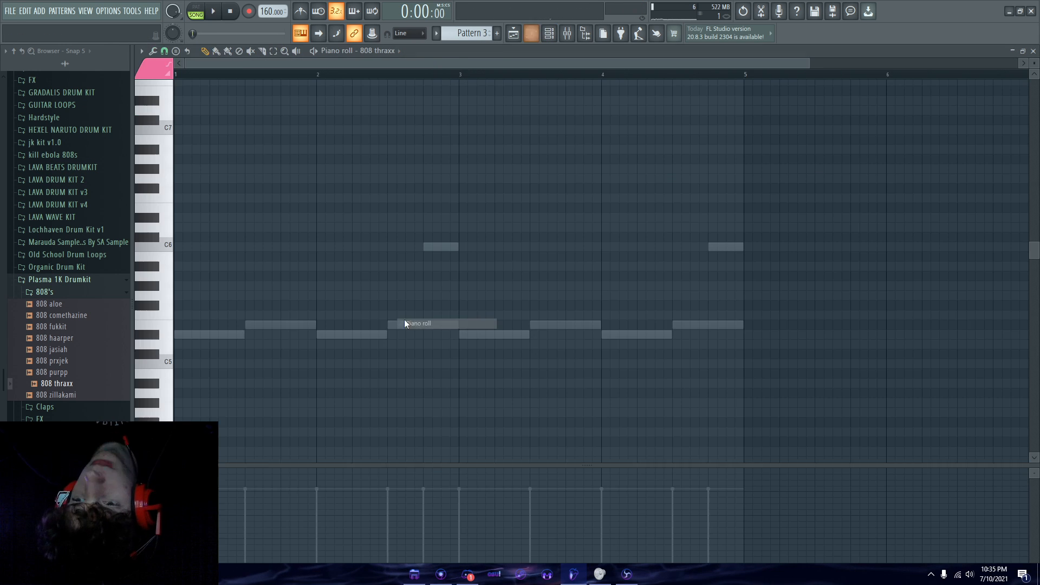
left_click(197, 331)
key("space")
left_click_drag(208, 332, 248, 332)
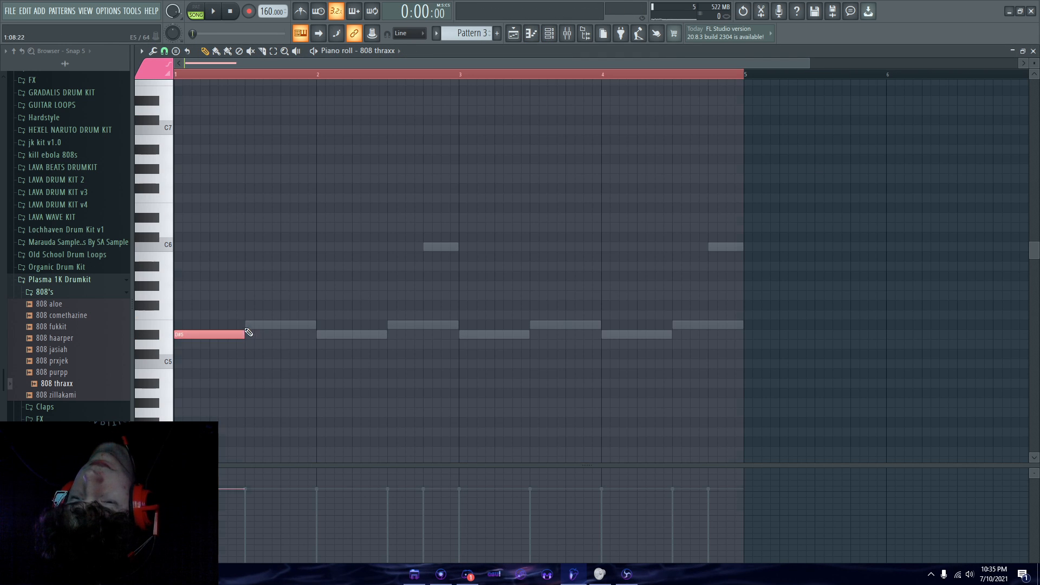
Transpose the opening 808 thraxx note up to C#7 while auditioning it against the melody
key("space")
key("shift+Up")
key("shift+Up")
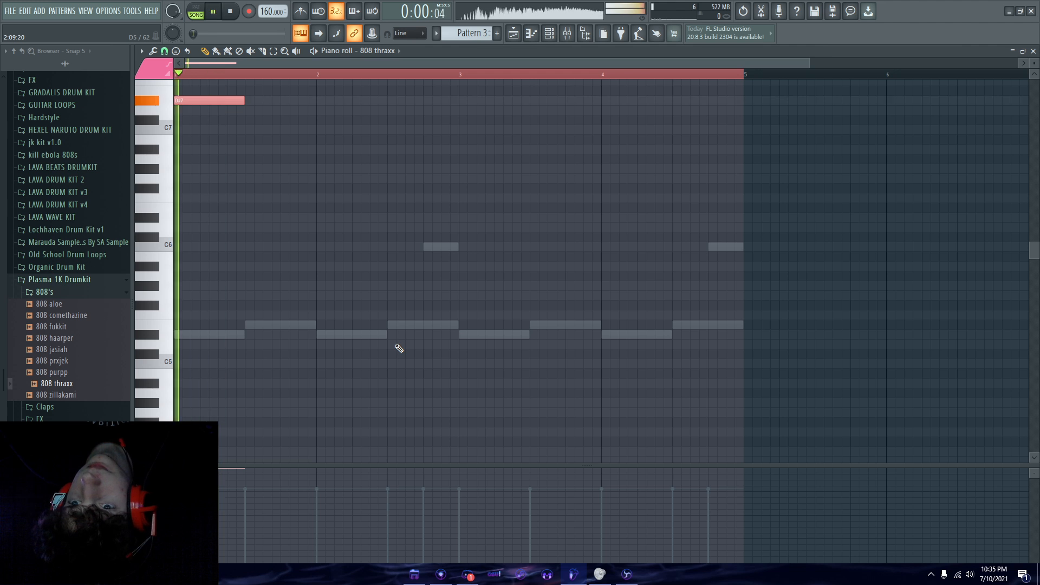
key("space")
key("space")
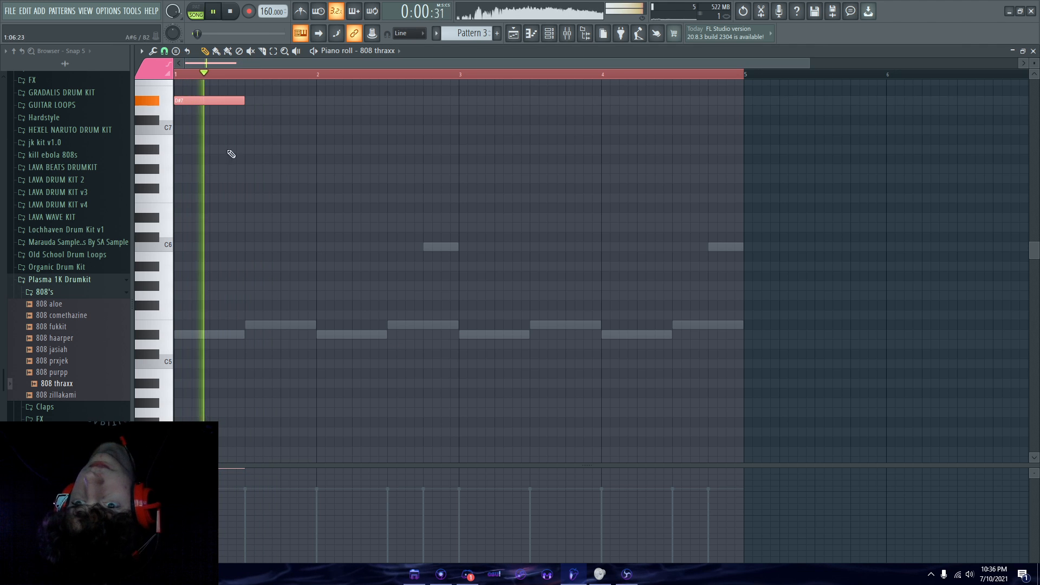
key("space")
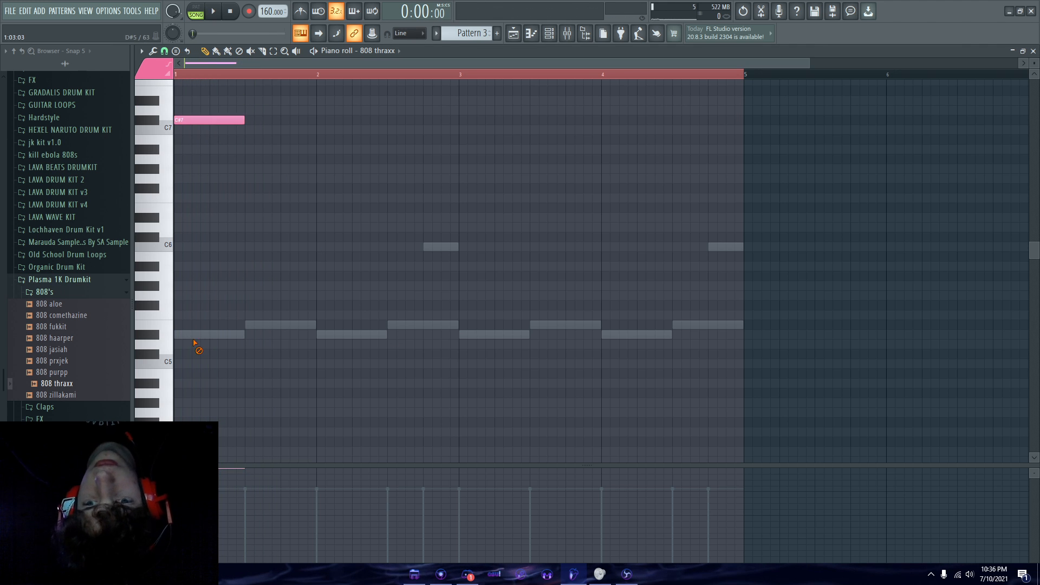
Transpose the 808 Kick guide notes down two semitones, then switch back to editing the 808 thraxx notes
double_click(205, 335)
key("Down")
key("Down")
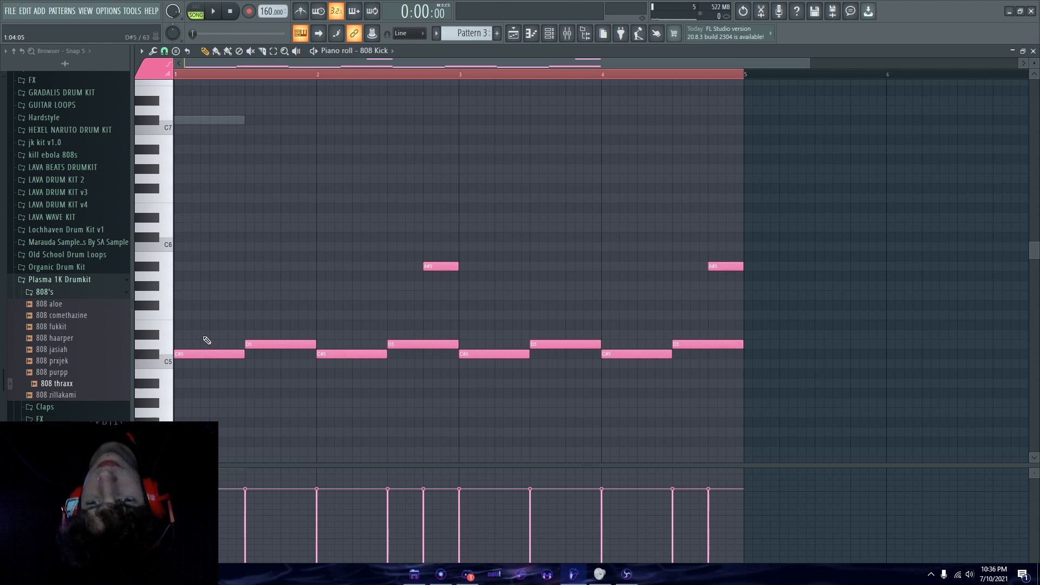
key("space")
double_click(219, 120)
right_click(220, 120)
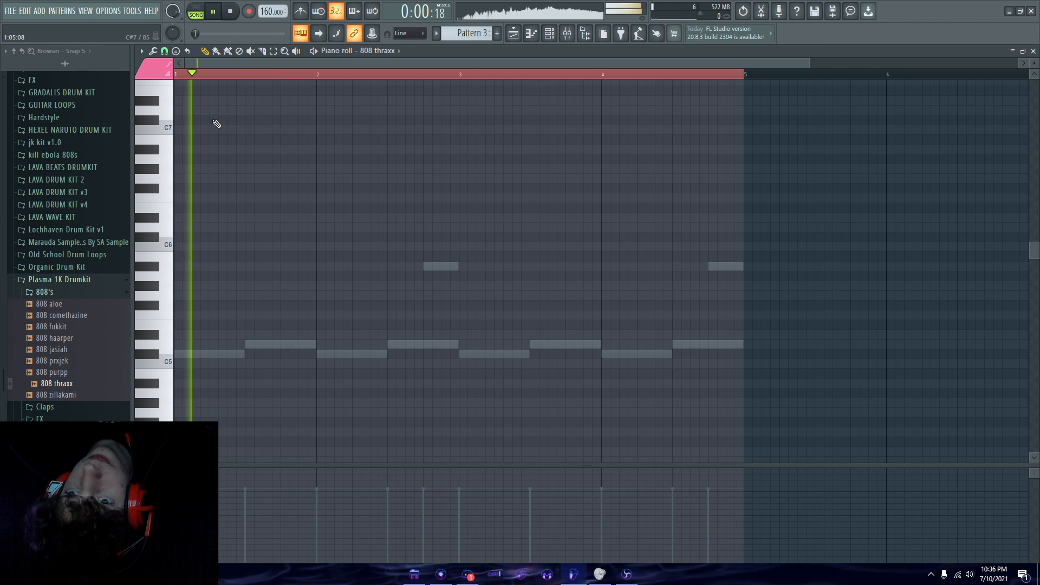
key("ctrl+z")
key("space")
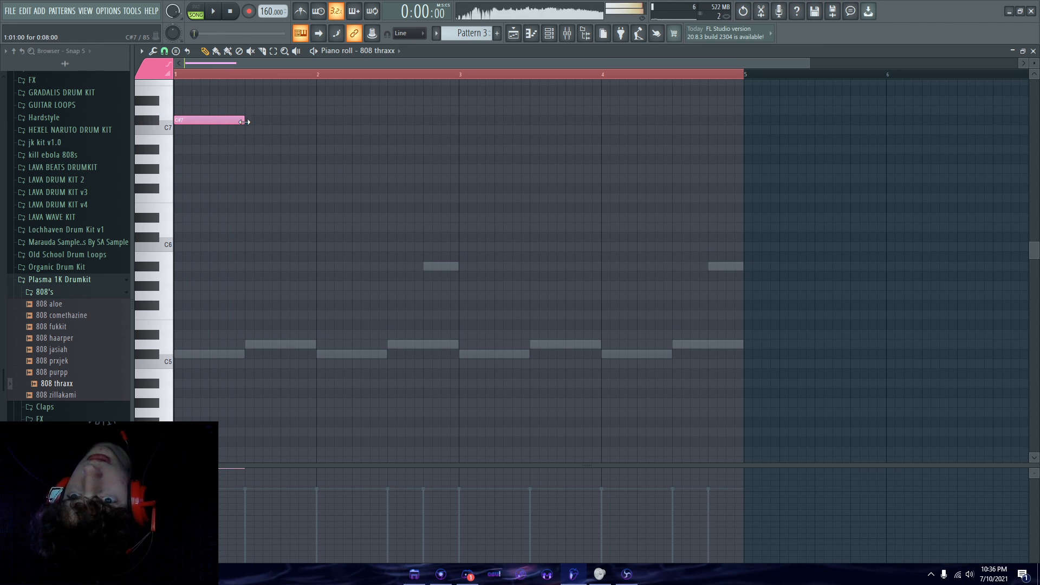
Lengthen the first C#7 note to ten steps and add a second C#7 note that ends at bar 2
left_click(265, 119)
key("space")
left_click_drag(352, 120, 317, 121)
Add a third 808 thraxx note at the start of bar 2, raise it two octaves to C#7 and audition it
left_click(324, 355)
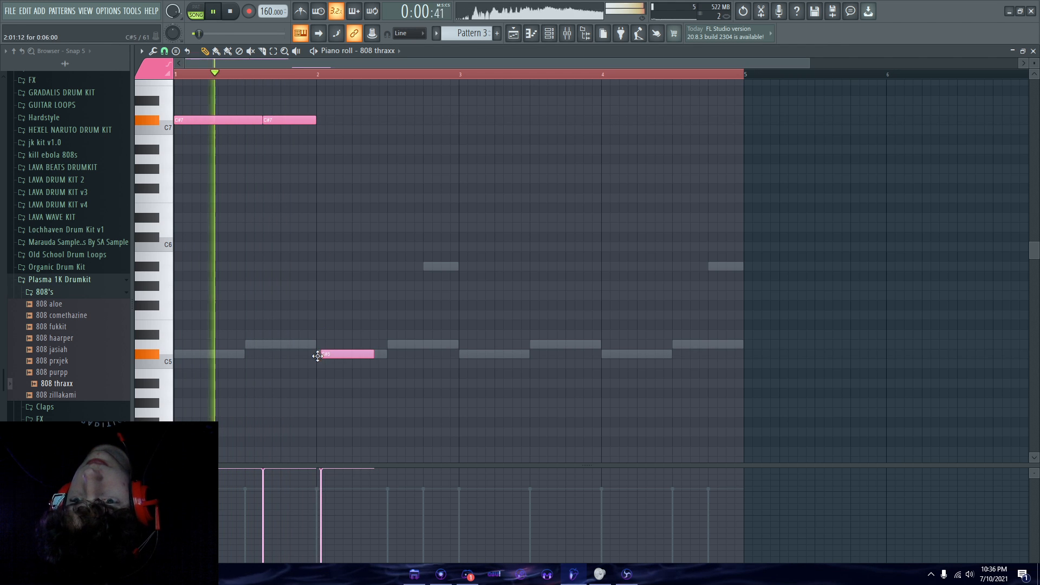
key("space")
key("space")
left_click_drag(319, 367, 374, 327)
key("ctrl+Up")
key("ctrl+Up")
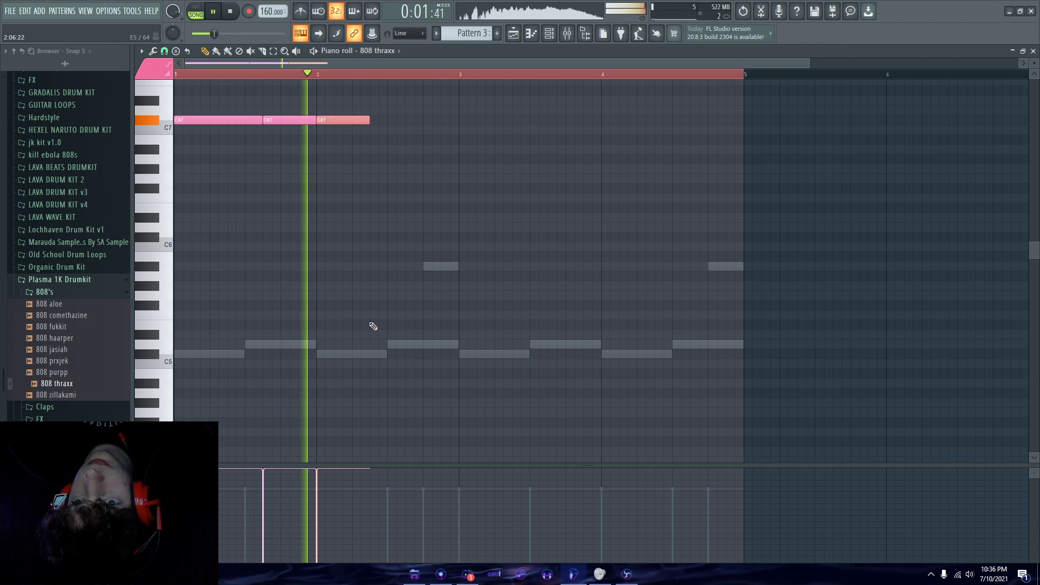
key("space")
key("space")
Add a four-step D7 slide note above the second C#7 note, ending at bar 2, and audition it
scroll(351, 172, "up", 1)
scroll(351, 172, "up", 1)
key("space")
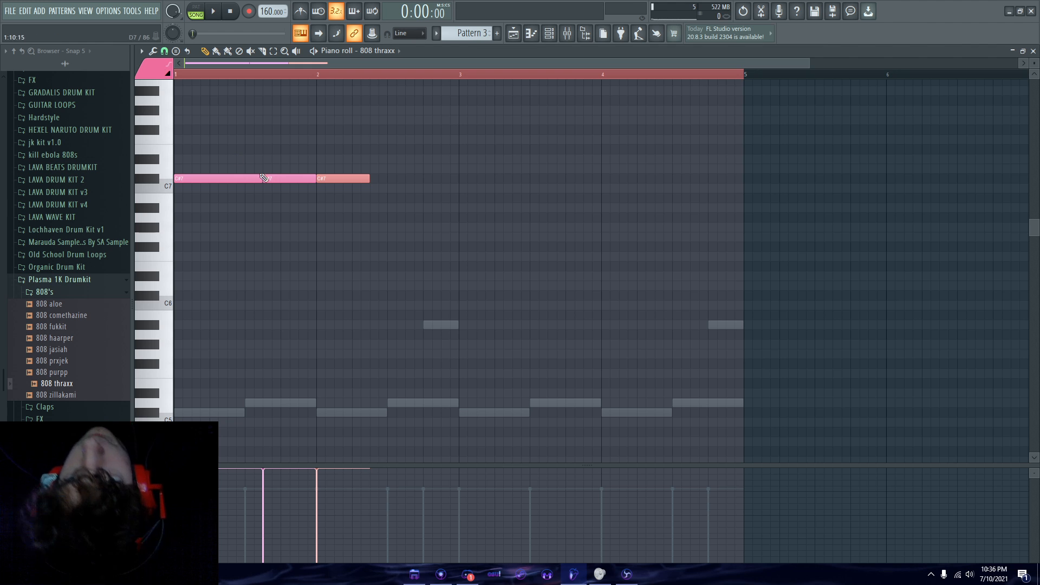
left_click(265, 170)
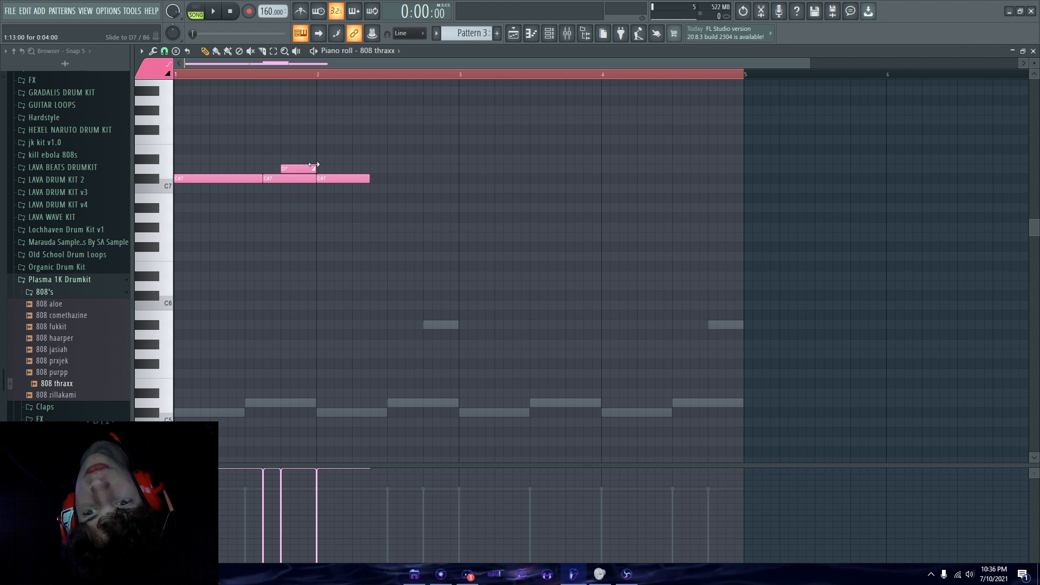
key("space")
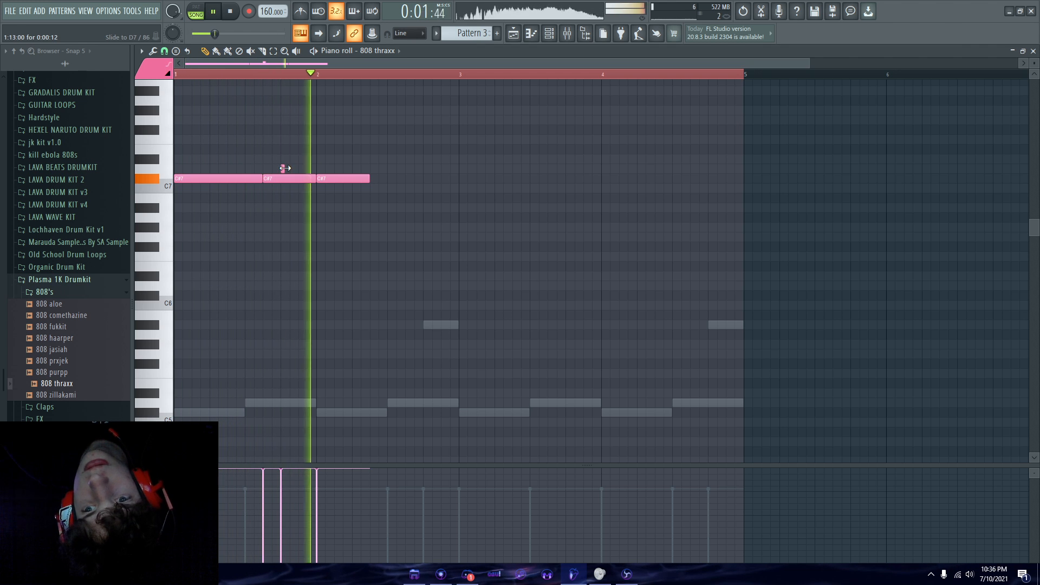
left_click_drag(283, 168, 316, 167)
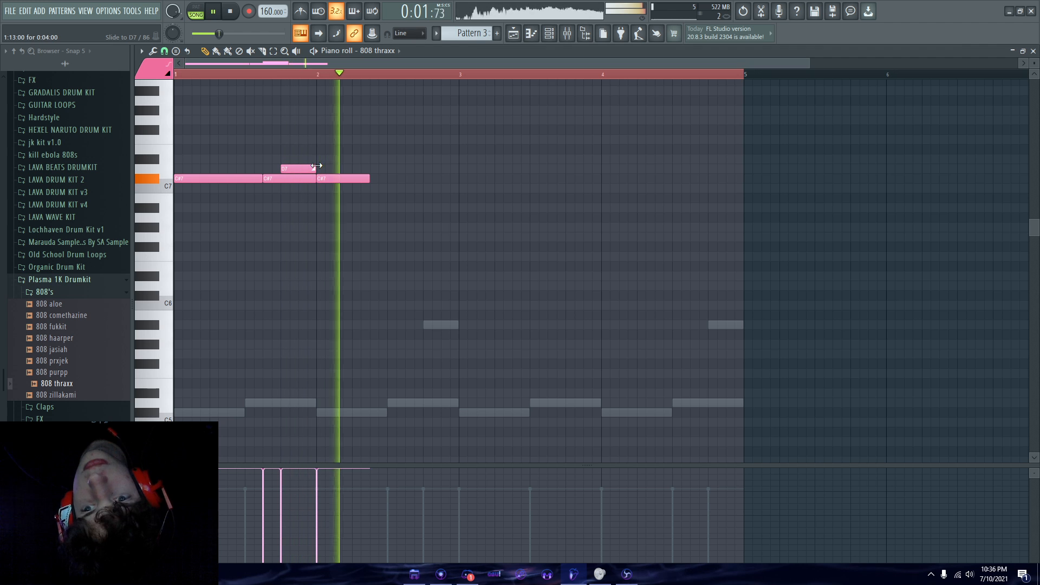
Transpose all 808 thraxx notes up an octave and shorten the slide note to two steps
key("space")
key("ctrl+Up")
scroll(333, 174, "up", 3)
key("space")
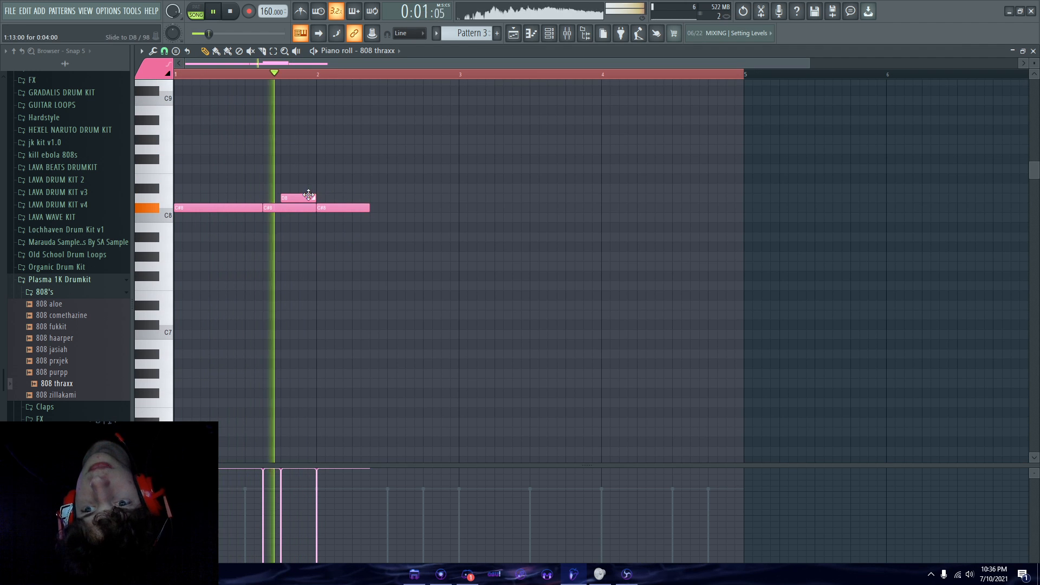
left_click_drag(312, 196, 298, 197)
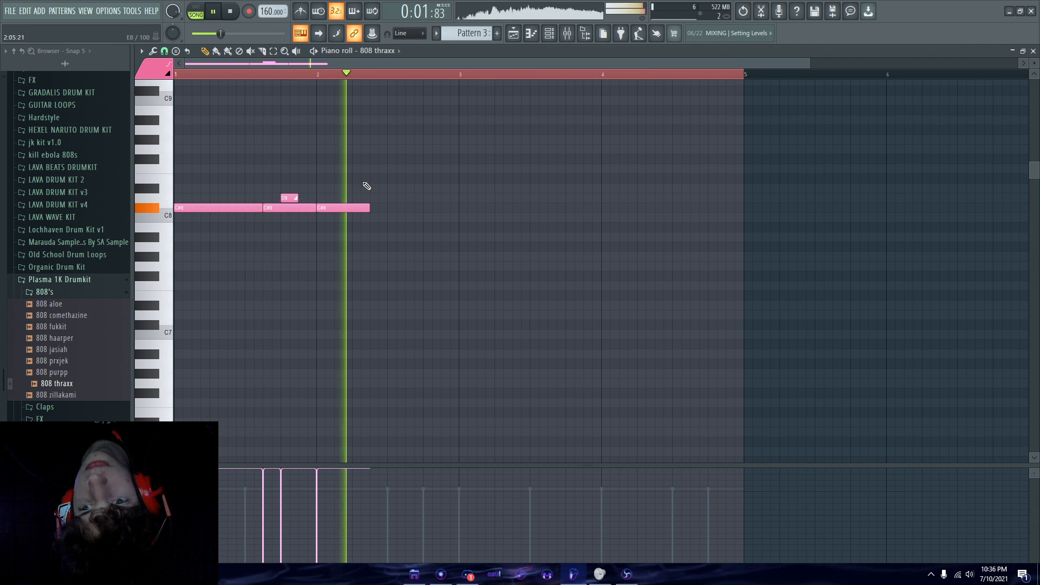
Add two more C#8 notes up to the start of bar 3 and duplicate the two-bar 808 thraxx phrase into bars 3 and 4
left_click(379, 208)
left_click(438, 208)
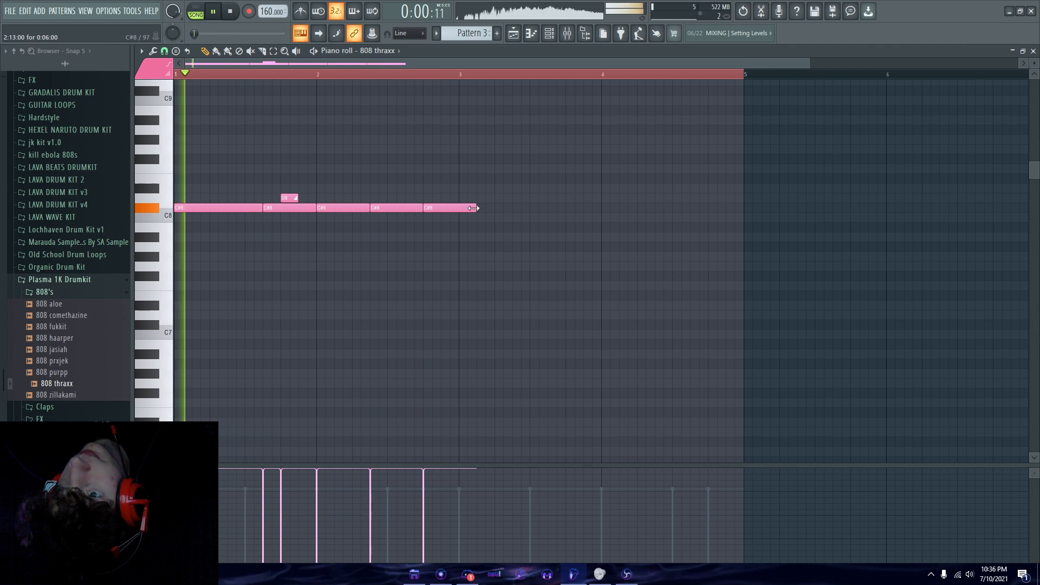
key("ctrl+b")
key("space")
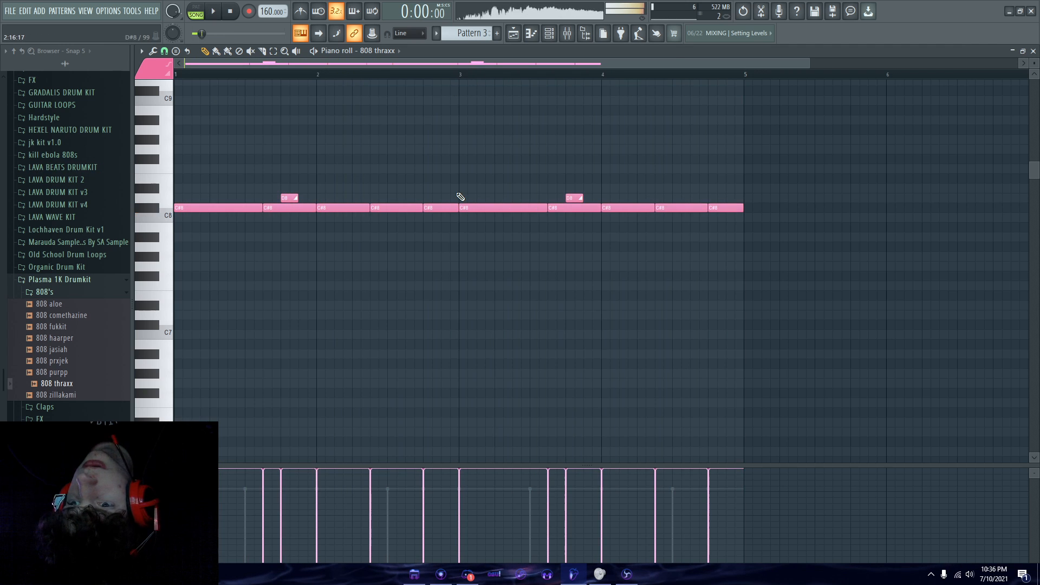
Transpose the whole 808 thraxx pattern down so its main notes sit on C#7
scroll(444, 202, "down", 3)
key("ctrl+Down")
key("ctrl+Down")
key("ctrl+Down")
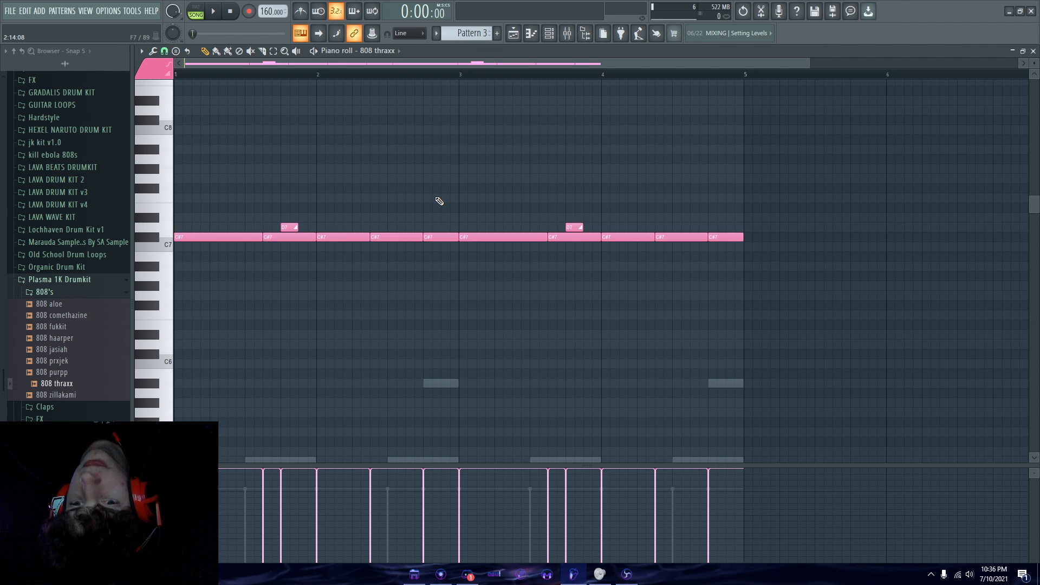
Move the 808 thraxx notes down two octaves to C#5, audition them and route the channel to mixer Insert 8
scroll(377, 237, "down", 5)
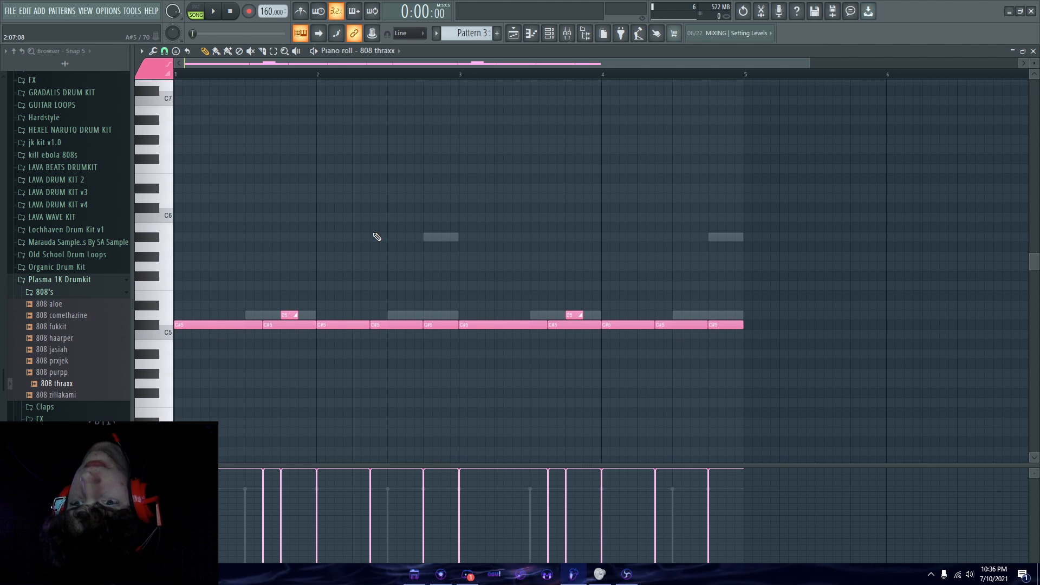
key("space")
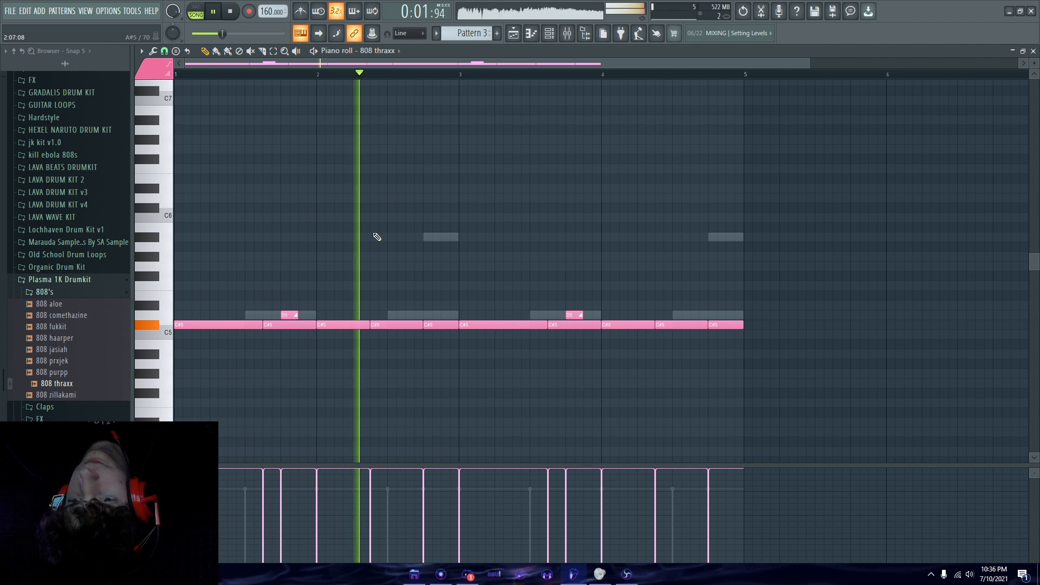
key("F6")
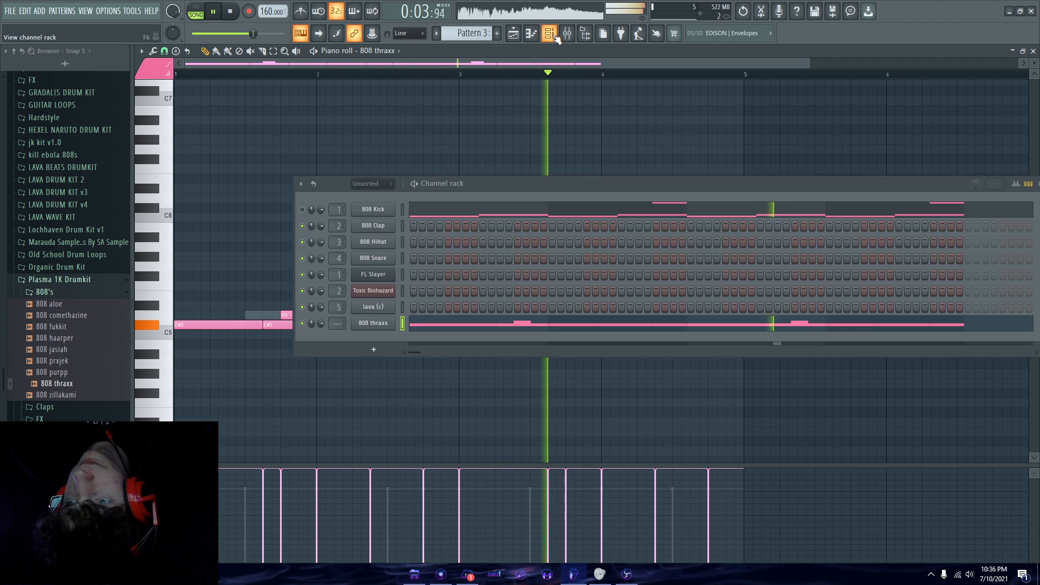
key("F9")
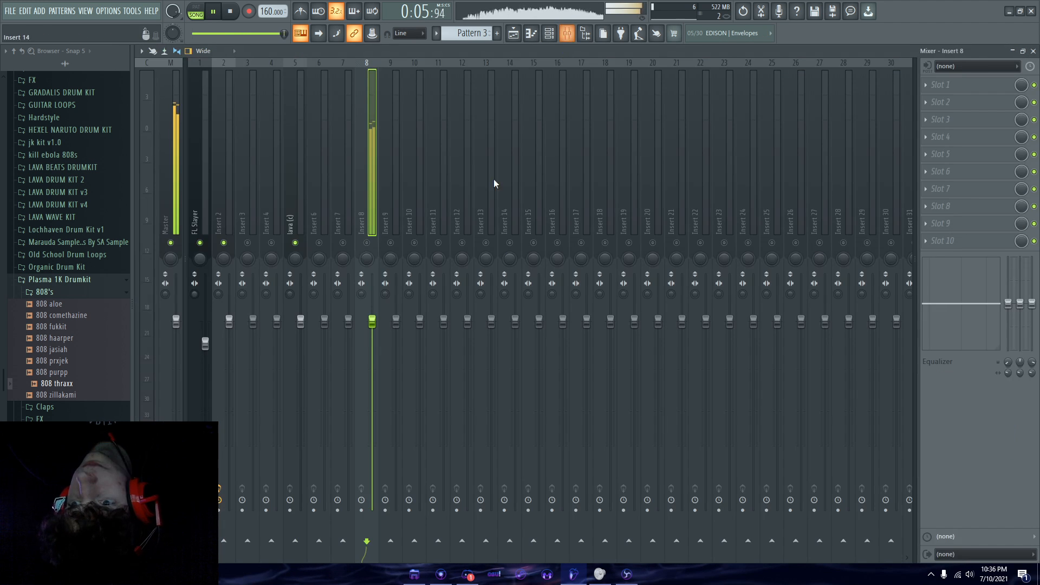
Add Fruity Blood Overdrive to the second effect slot of Insert 8 and set its pre amp to about 0.51
left_click(941, 102)
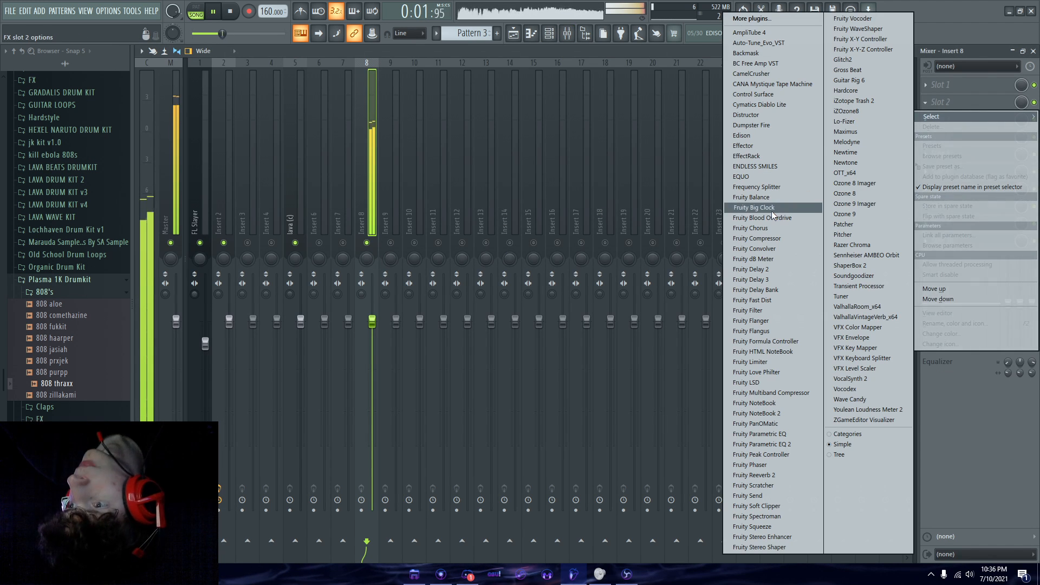
left_click(736, 217)
key("space")
left_click_drag(295, 196, 295, 194)
key("space")
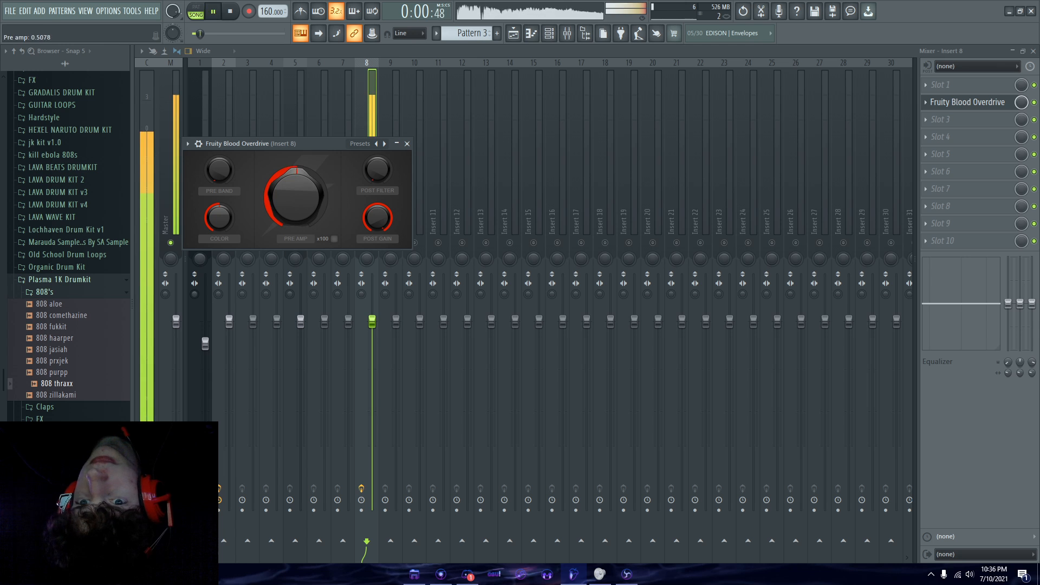
Lower Insert 8's volume to about -7.4 dB and mute the 808 thraxx channel in pattern mode
left_click(372, 321)
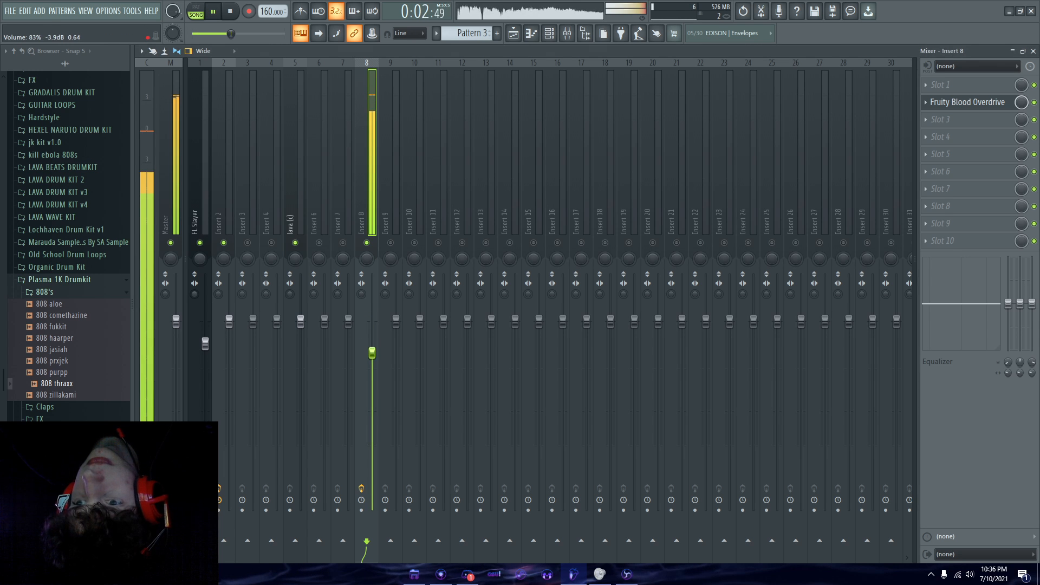
left_click(949, 107)
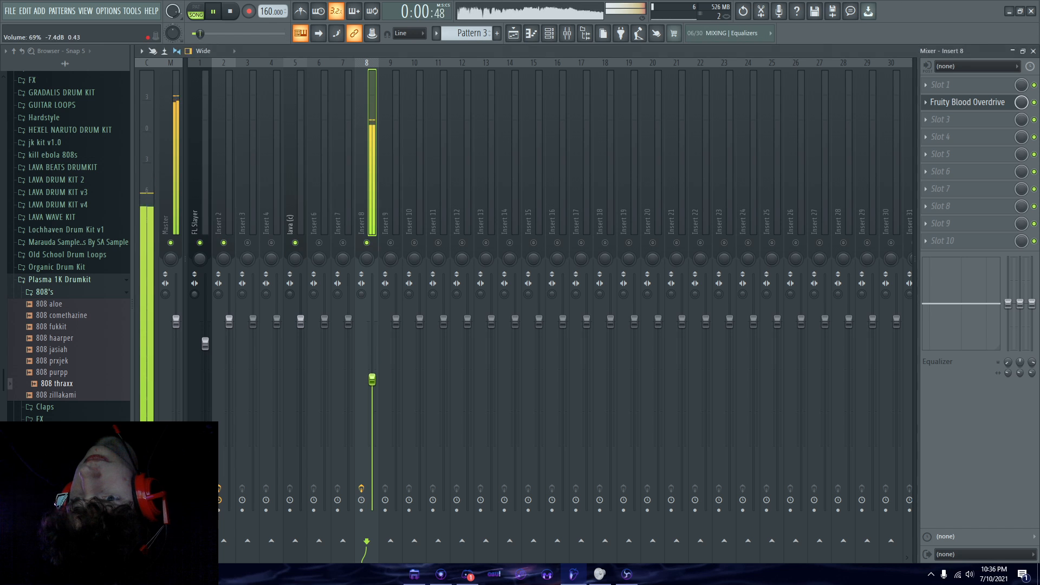
left_click(561, 34)
key("space")
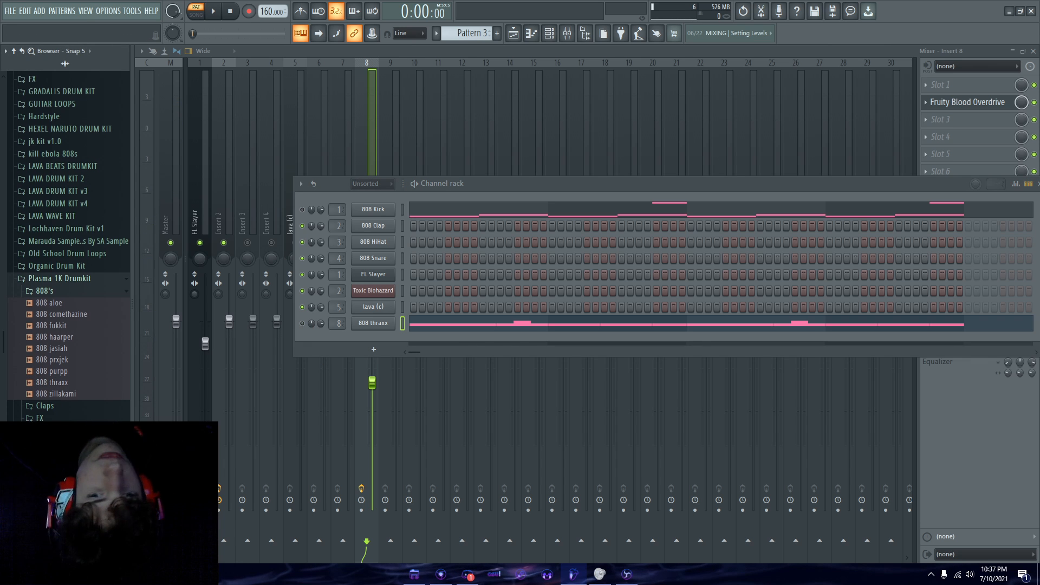
Find the hi-hats in LAVA DRUM KIT 2 and add LAVA HIHAT 05 (FAV) as a new channel
scroll(81, 382, "down", 5)
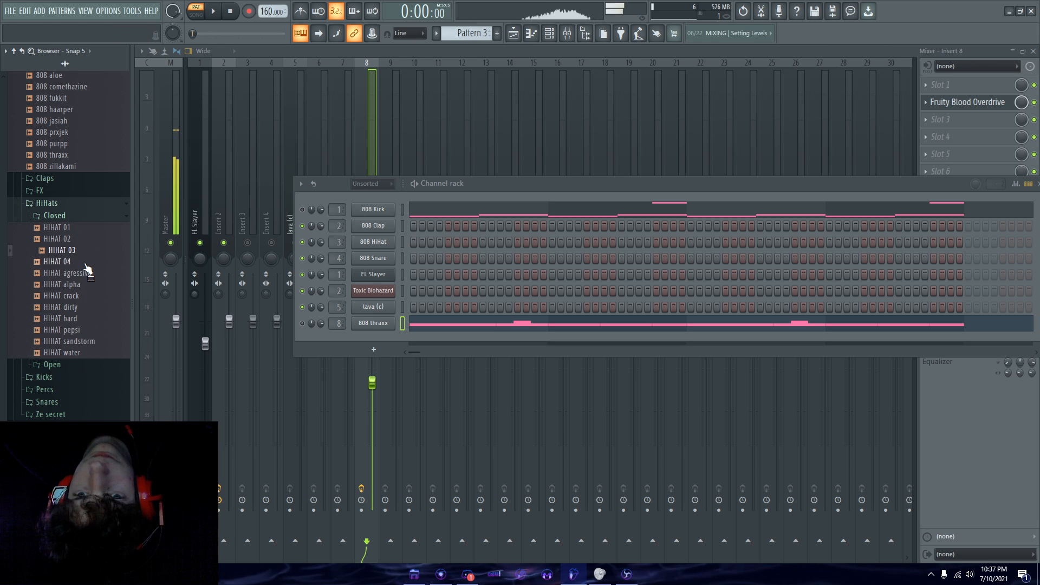
scroll(86, 268, "up", 8)
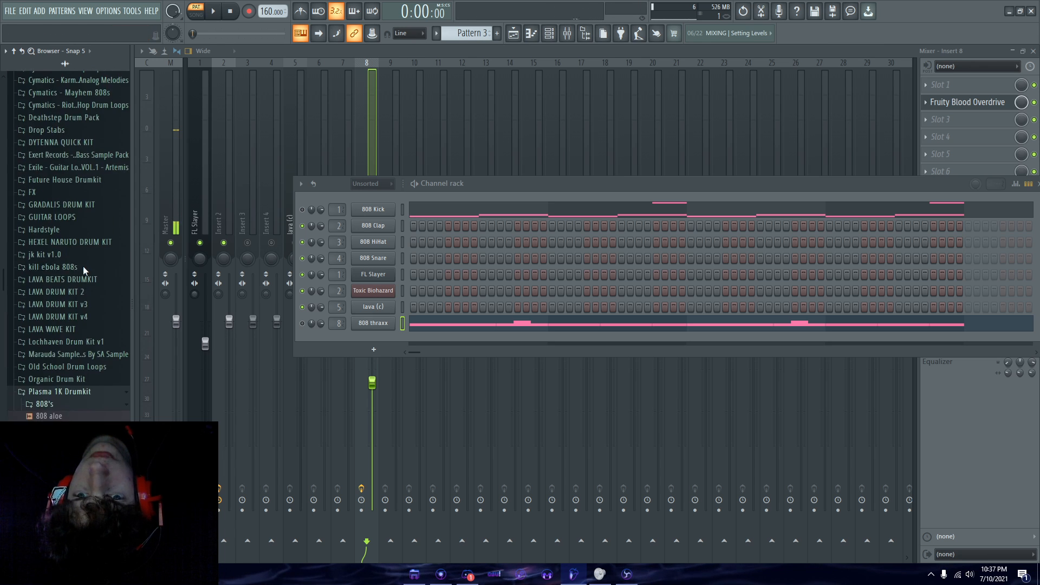
left_click(91, 295)
left_click(47, 404)
left_click_drag(69, 353, 382, 345)
left_click(481, 144)
Fill the LAVA HIHAT 05 channel with a hit every 2 steps and play the pattern
right_click(368, 339)
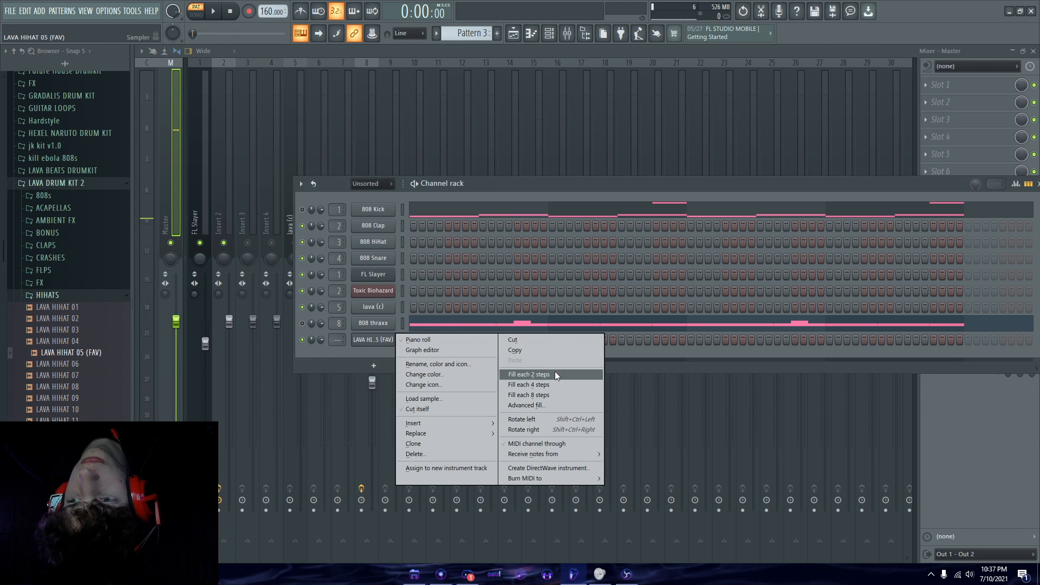
left_click(546, 384)
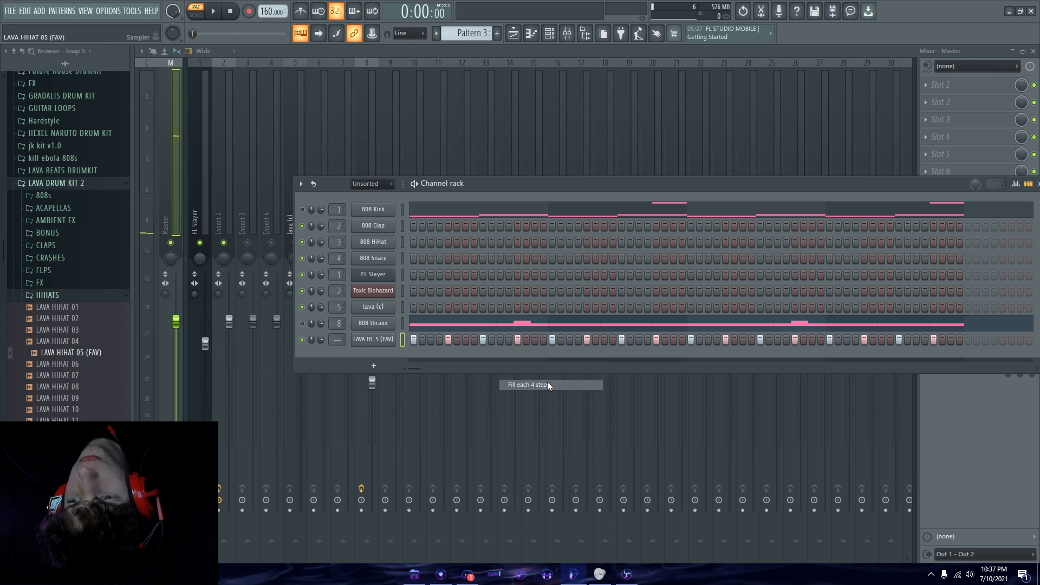
right_click(368, 339)
left_click(540, 375)
key("space")
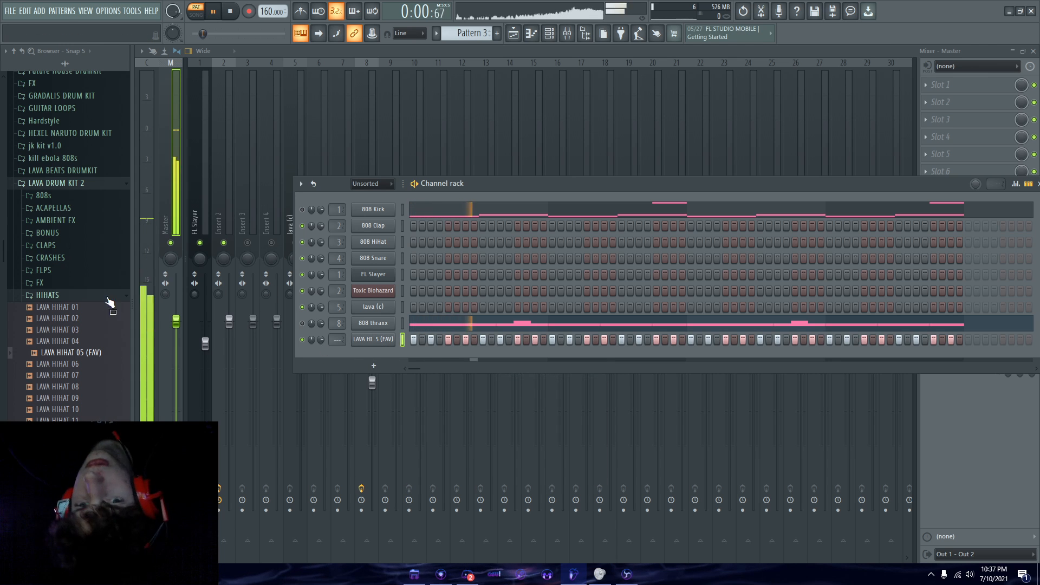
Add LAVA BASIC SNARE 08 from the kit's basic snares as a new channel and adjust its channel volume
left_click(88, 296)
left_click(55, 394)
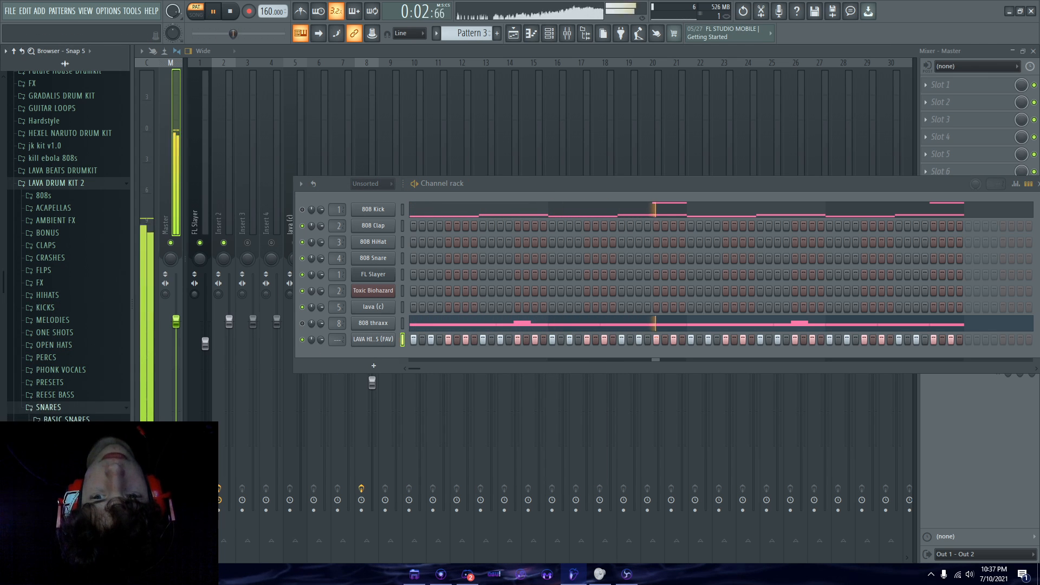
left_click_drag(384, 350, 350, 301)
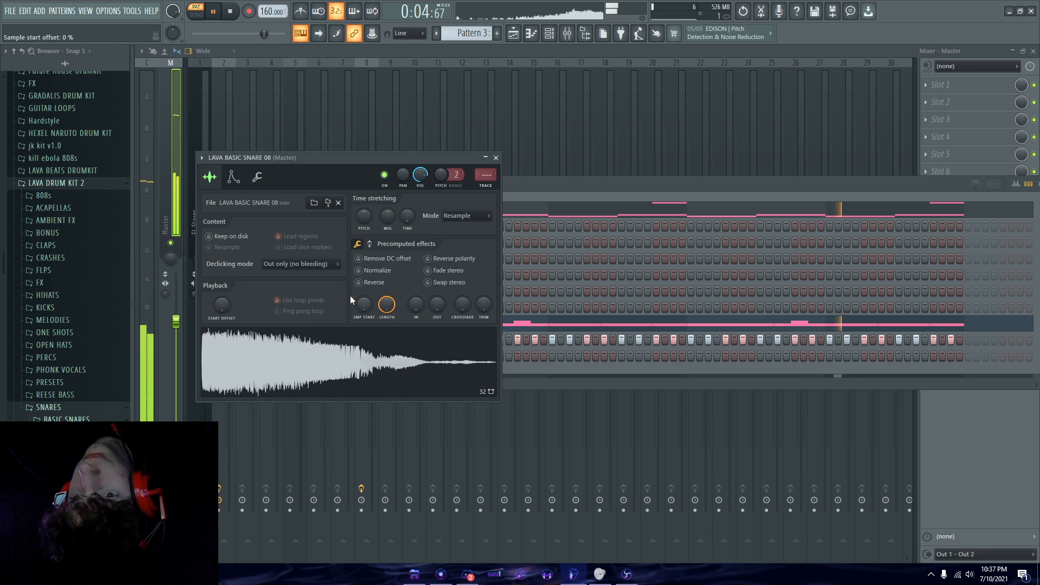
left_click_drag(412, 173, 416, 164)
left_click(500, 147)
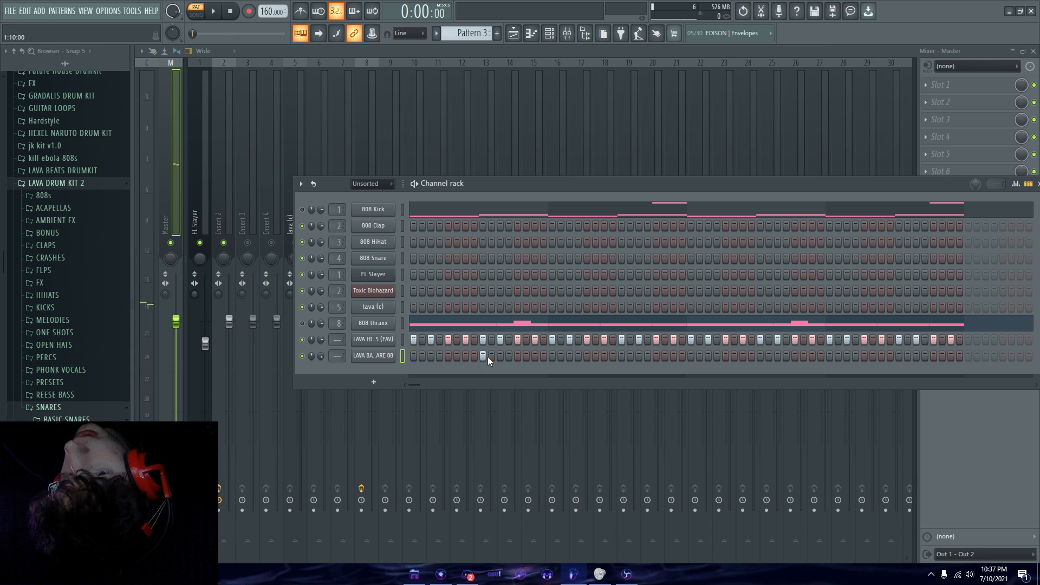
Place a snare hit on the ninth step of each of the four bars and play the pattern
right_click(389, 359)
left_click(515, 413)
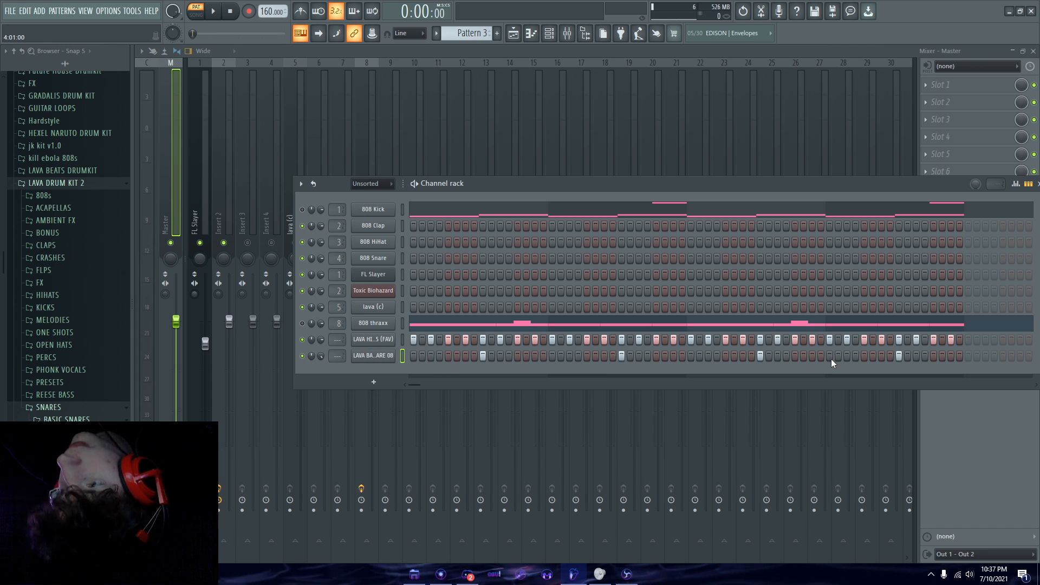
key("space")
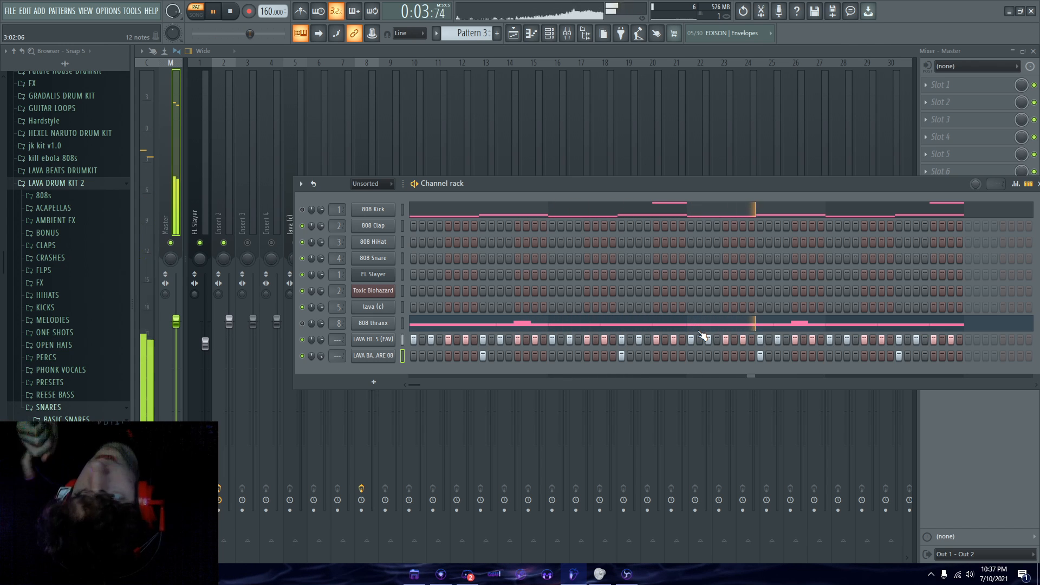
Audition the kit's kicks and add LAVA KICK 04 as a new channel
left_click(46, 308)
left_click(75, 354)
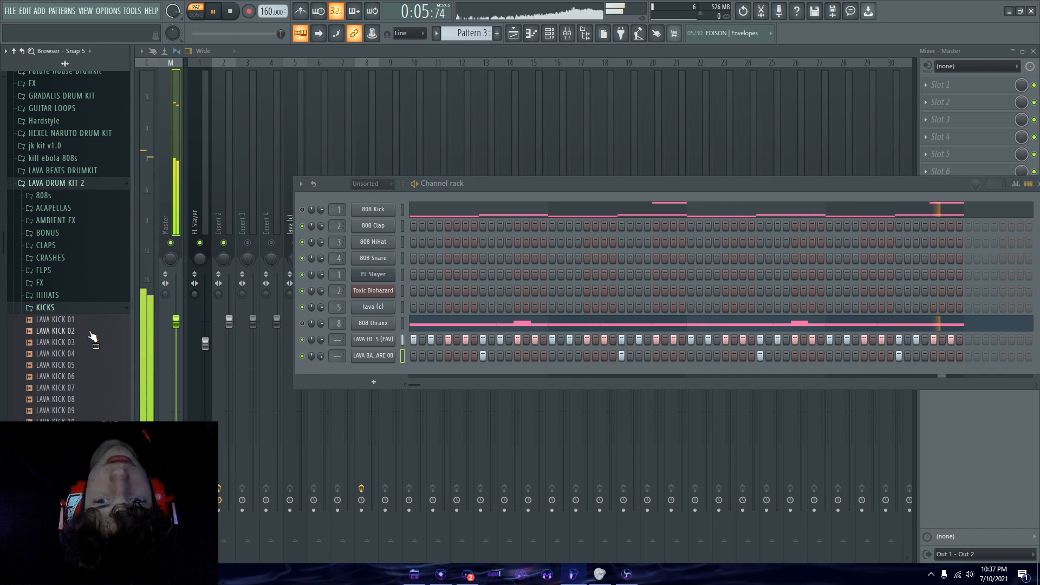
key("space")
left_click_drag(79, 355, 405, 336)
Paste the 808 thraxx rhythm into LAVA KICK 04 without the slide notes, lower it a semitone to C5 and audition it
left_click(402, 372)
key("ctrl+v")
right_click(392, 372)
left_click(404, 373)
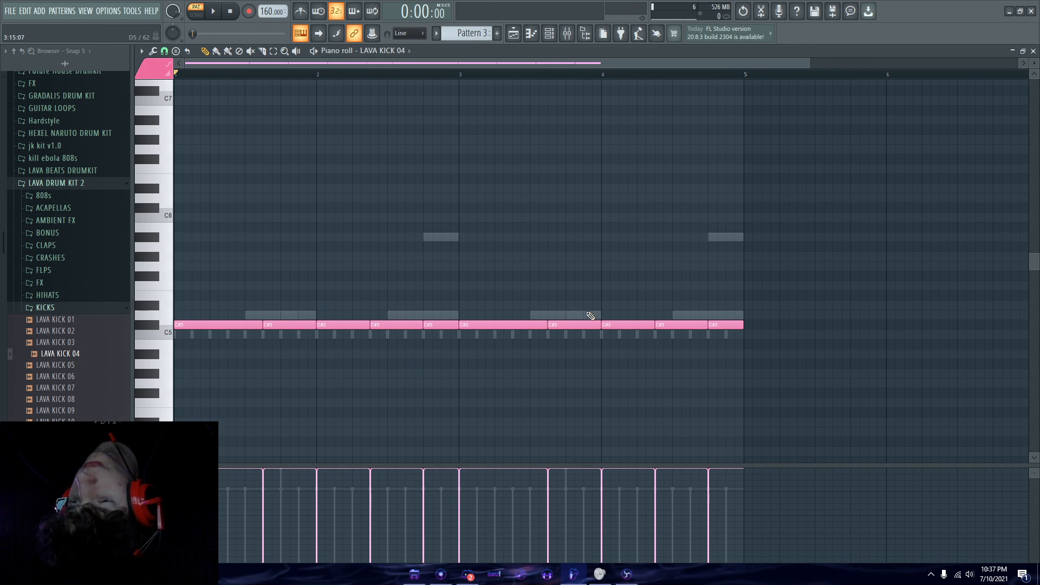
key("shift+Down")
key("space")
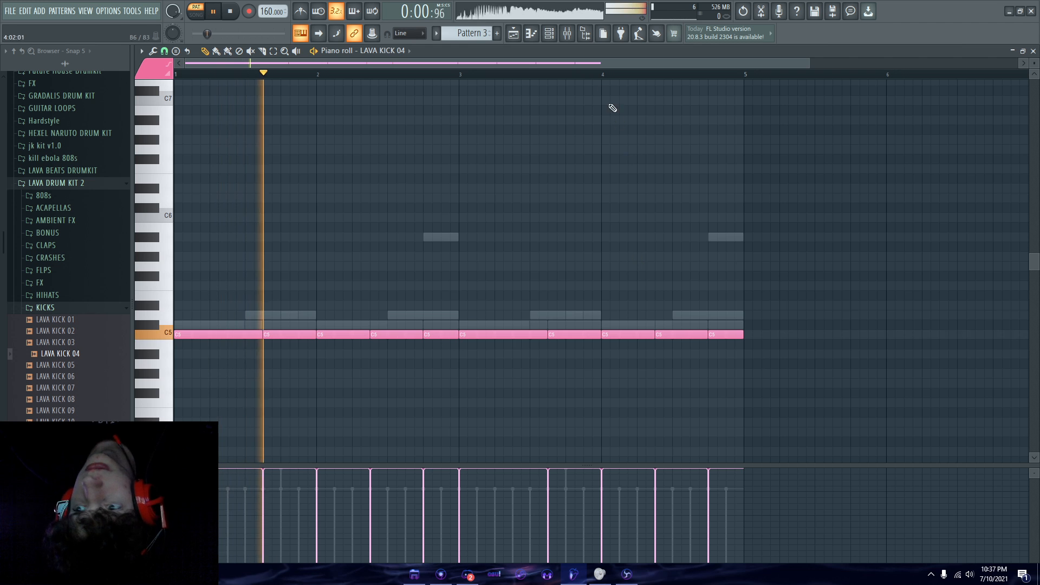
Find the open hats in LAVA DRUM KIT 2 and add LAVA OPENHAT 03 as a new channel
key("F6")
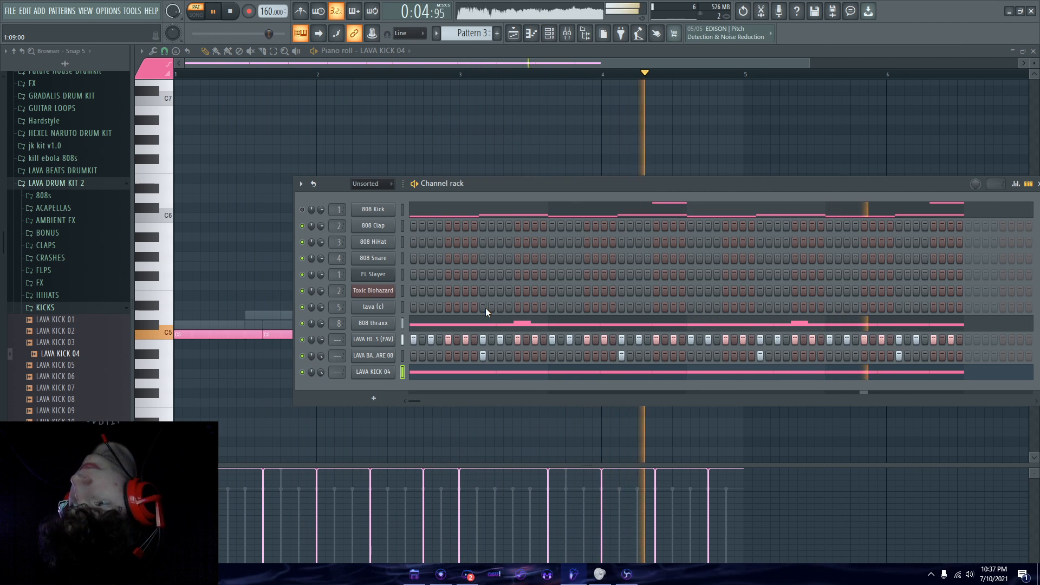
left_click(65, 307)
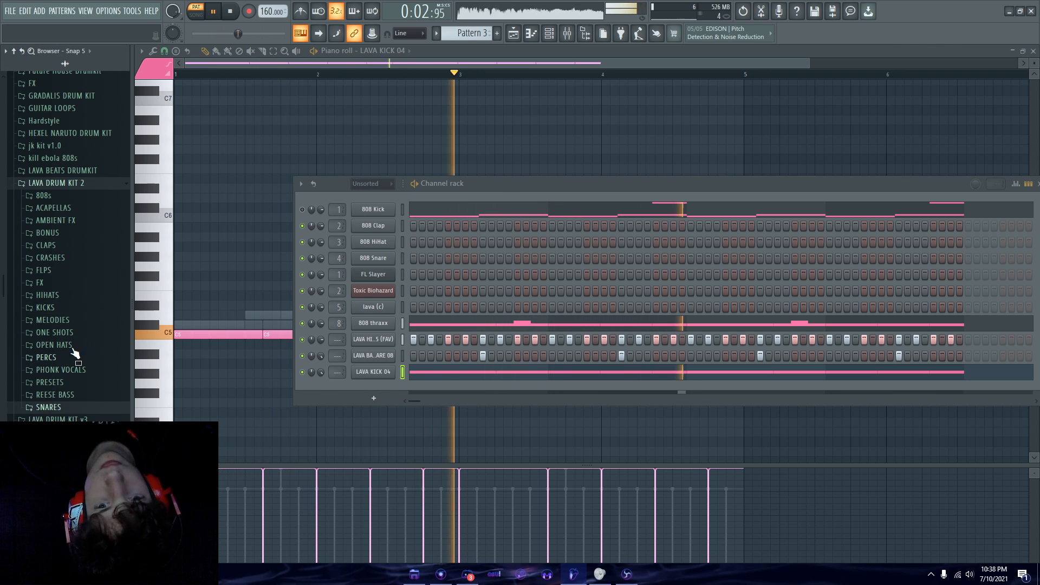
key("space")
left_click(55, 345)
left_click(89, 379)
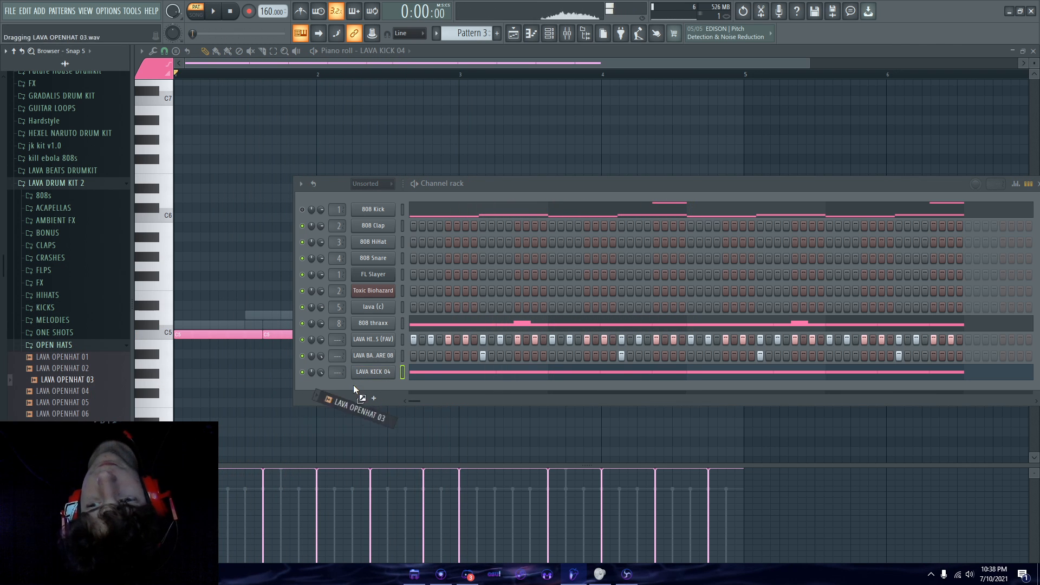
left_click_drag(353, 384, 355, 387)
Place a LAVA OPENHAT 03 hit on the first step of each of the four bars during playback
key("space")
left_click(552, 388)
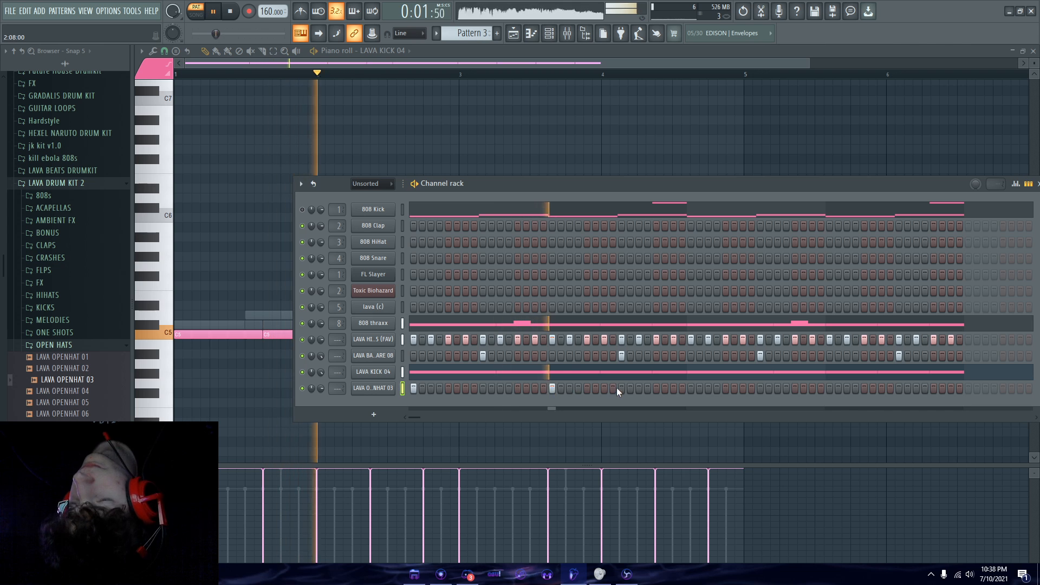
left_click(691, 388)
left_click(829, 388)
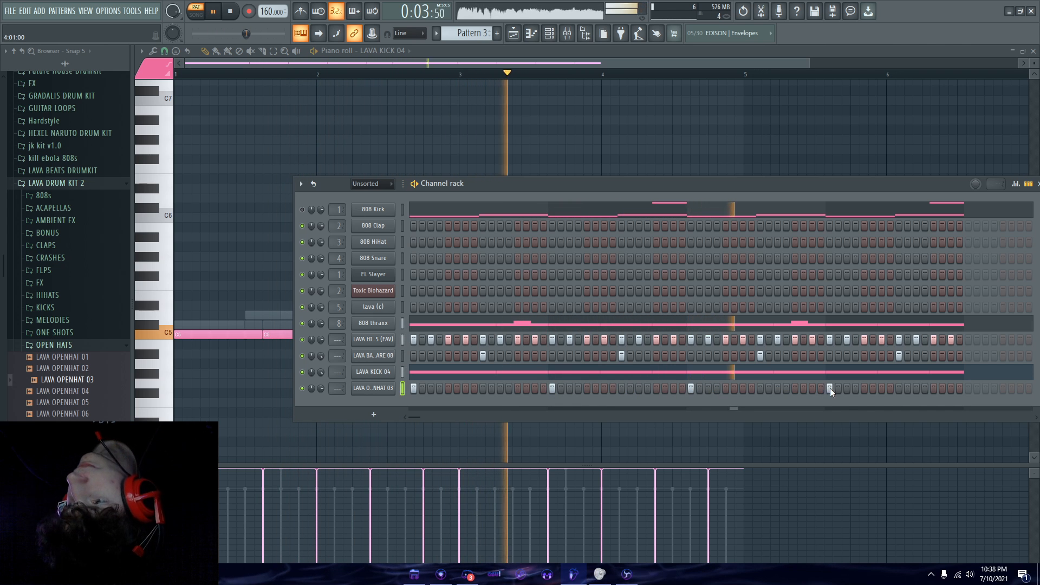
Add LAVA OPENHAT 07 as a second open-hat channel
left_click(92, 425)
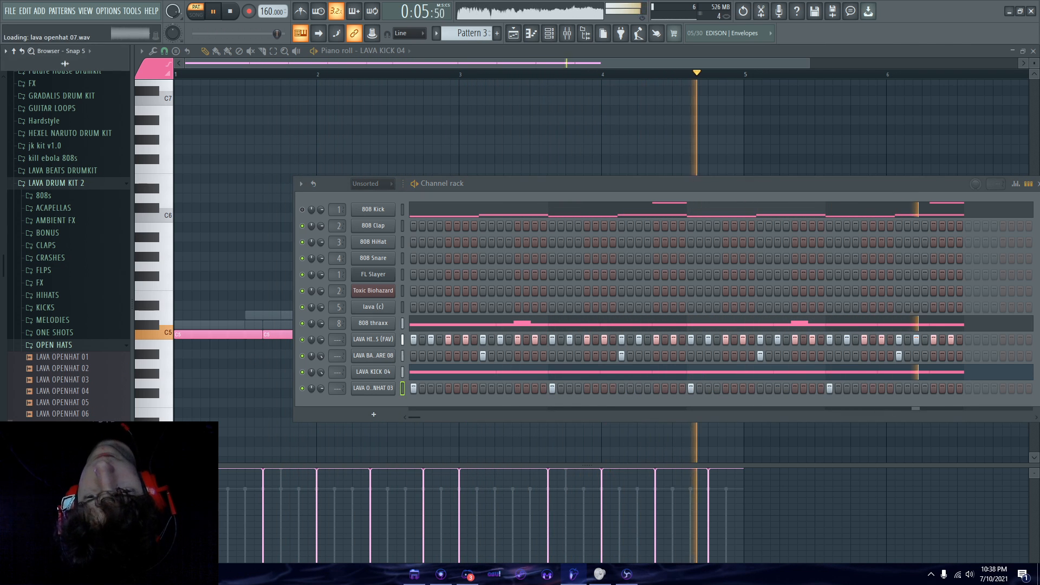
left_click_drag(92, 426, 451, 405)
key("space")
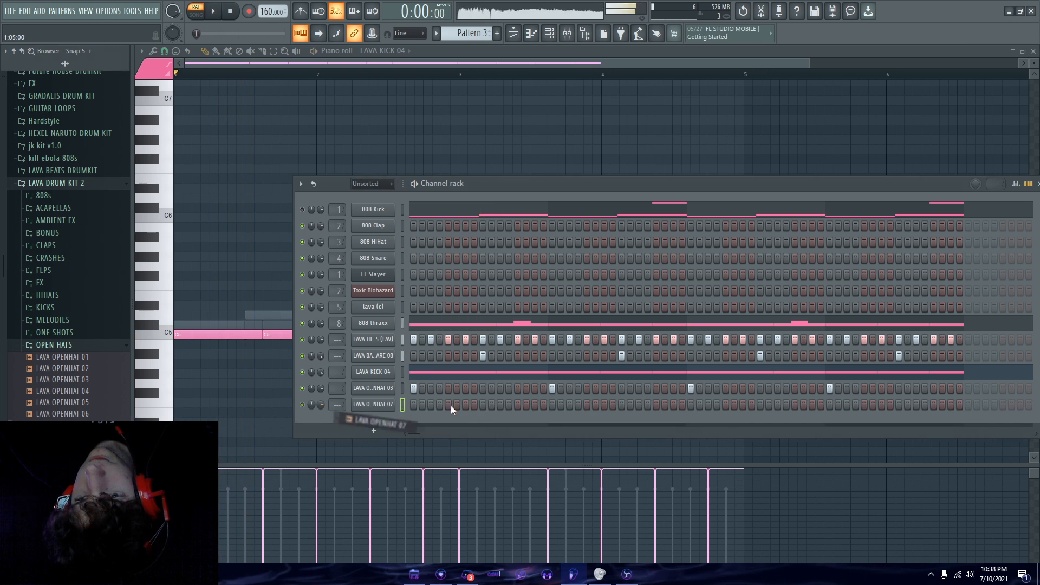
Place a LAVA OPENHAT 07 hit on the fifth step of each of the four bars during playback
key("space")
left_click(448, 405)
left_click(587, 405)
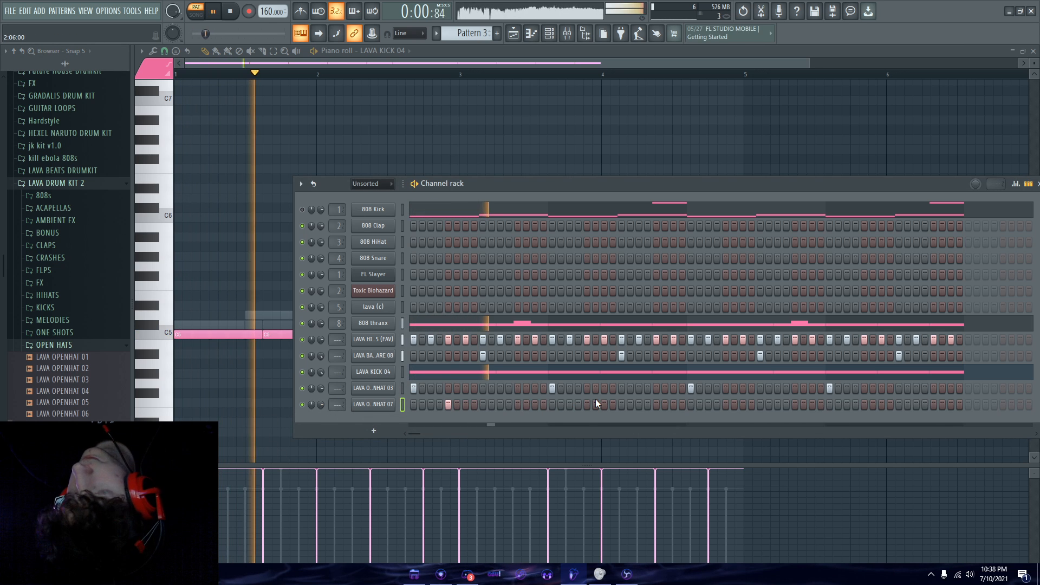
left_click(725, 405)
left_click(864, 405)
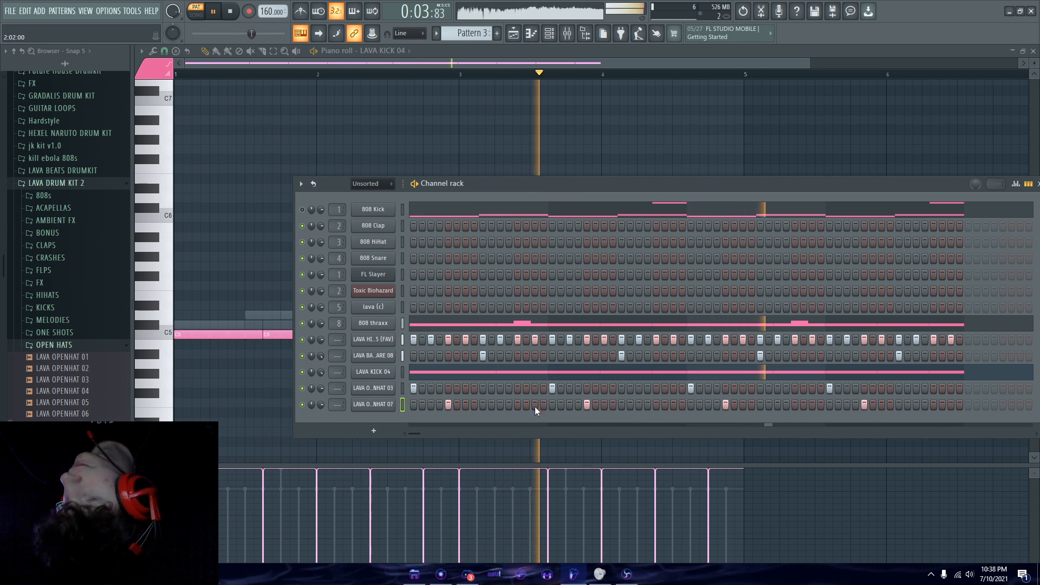
Audition LAVA OPENHAT 02 and 01 and try LAVA OPENHAT 01 as the second open-hat channel's sample
left_click_drag(92, 369, 93, 375)
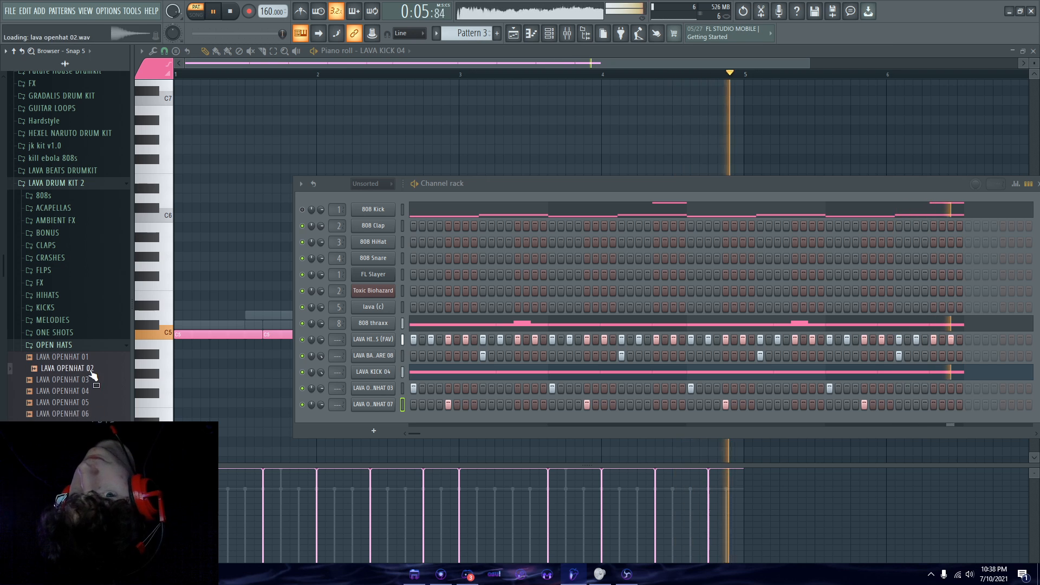
left_click(91, 361)
middle_click(91, 362)
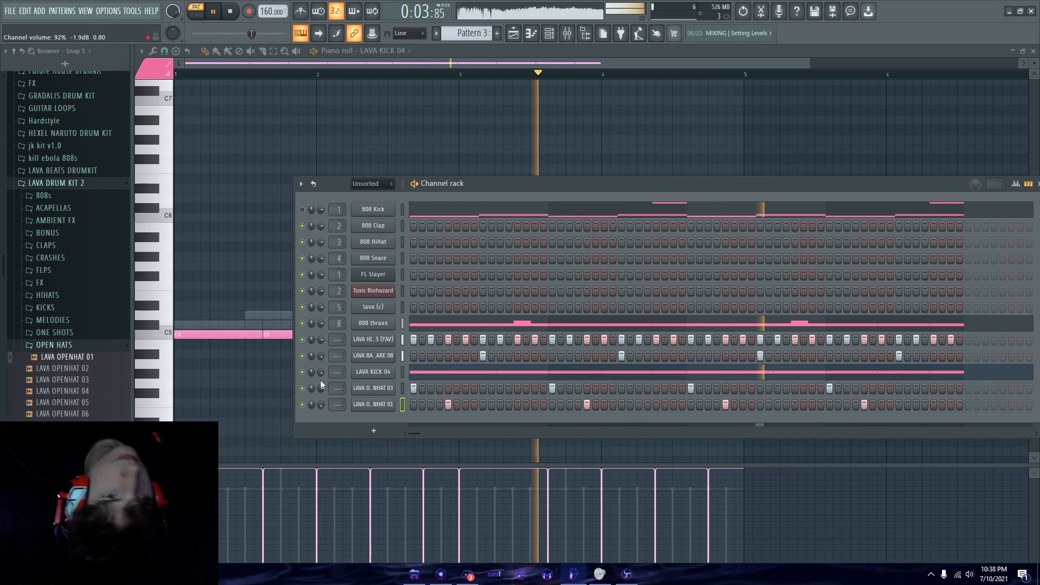
Audition more open hats and replace the second open-hat channel's sample with LAVA OPENHAT 05
left_click(83, 371)
left_click(78, 383)
left_click(84, 406)
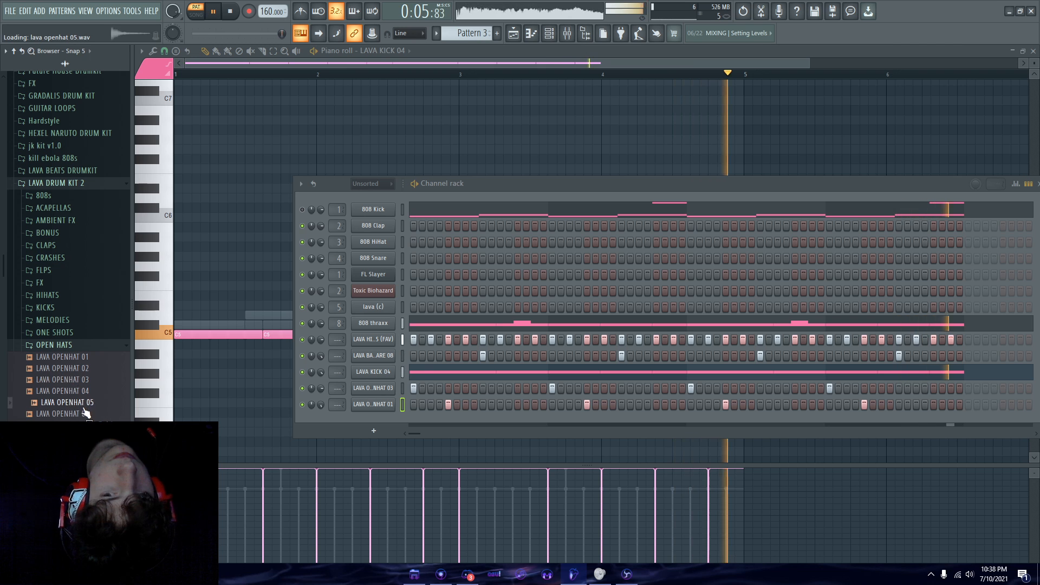
middle_click(91, 407)
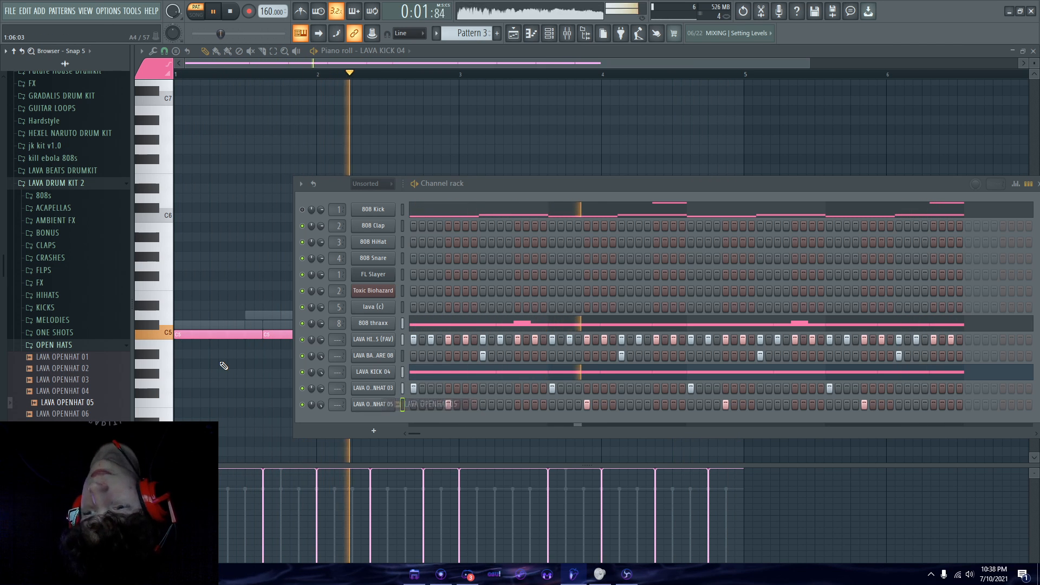
Try LAVA OPENHAT 06 on the second open-hat channel and replace it with lv fast open hat from LAVA DRUM KIT v3
middle_click(65, 413)
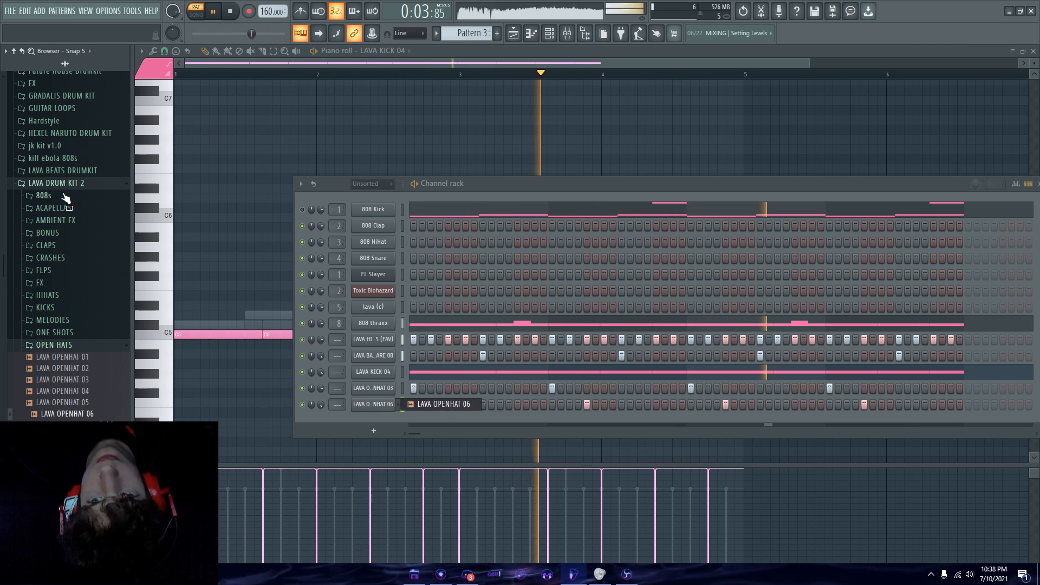
key("space")
left_click(57, 182)
left_click(59, 196)
left_click(77, 320)
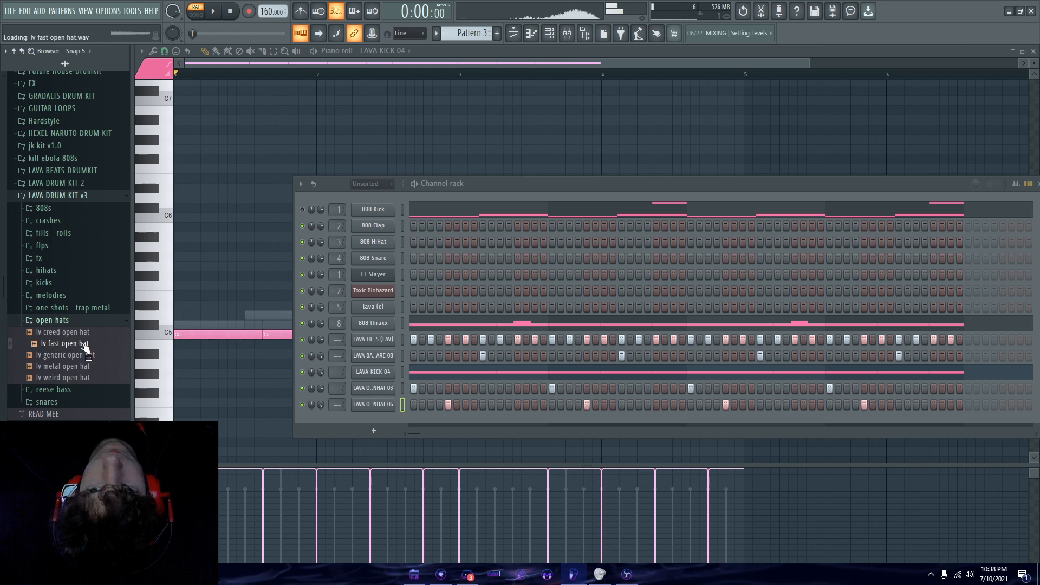
middle_click(83, 344)
key("space")
Normalize the lv fast open hat sample in its channel settings
left_click(373, 404)
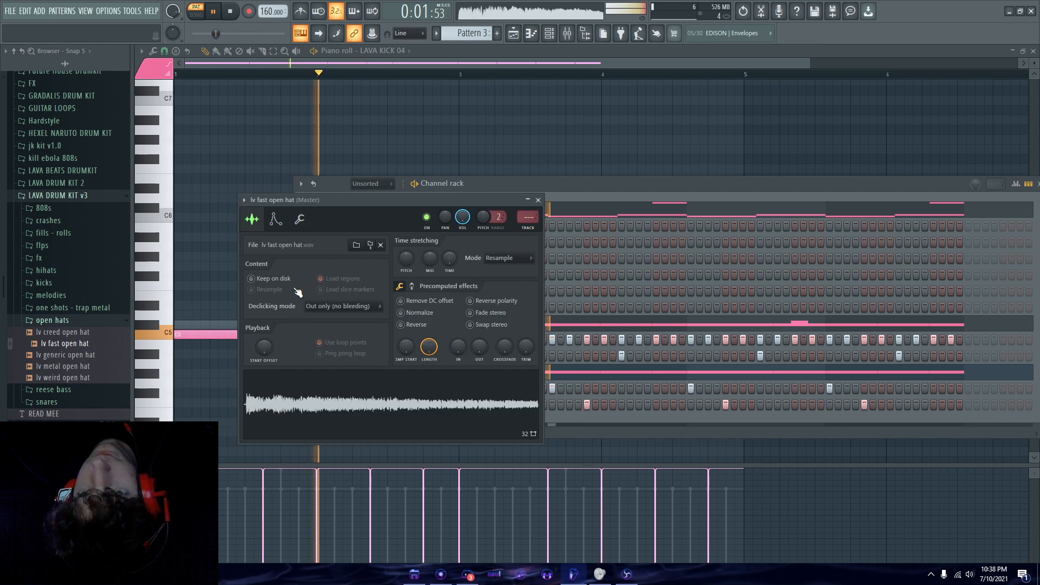
left_click(401, 312)
left_click(537, 200)
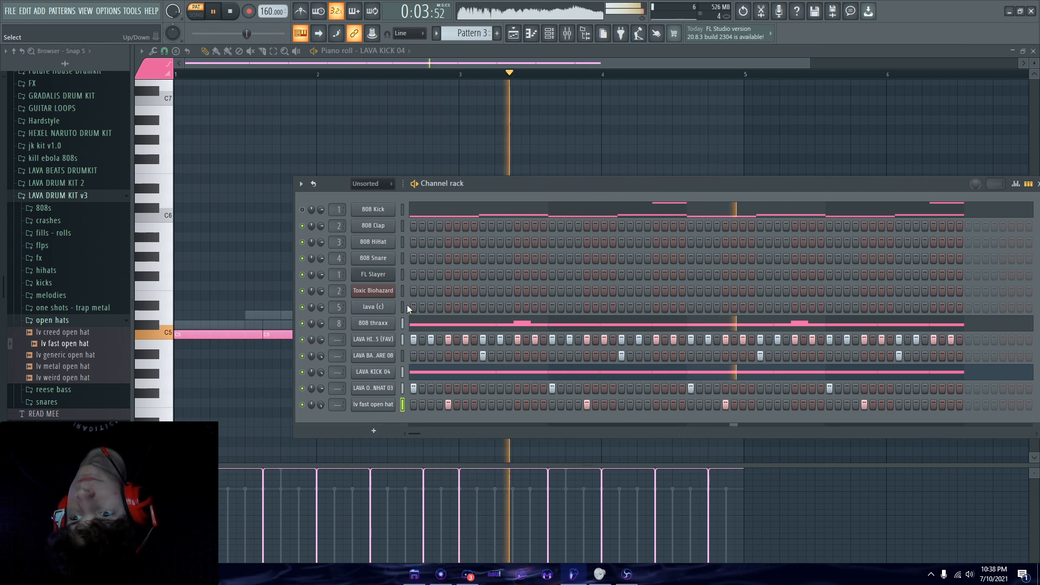
Close the piano roll and mixer and listen to the playlist arrangement in song mode
left_click(1033, 51)
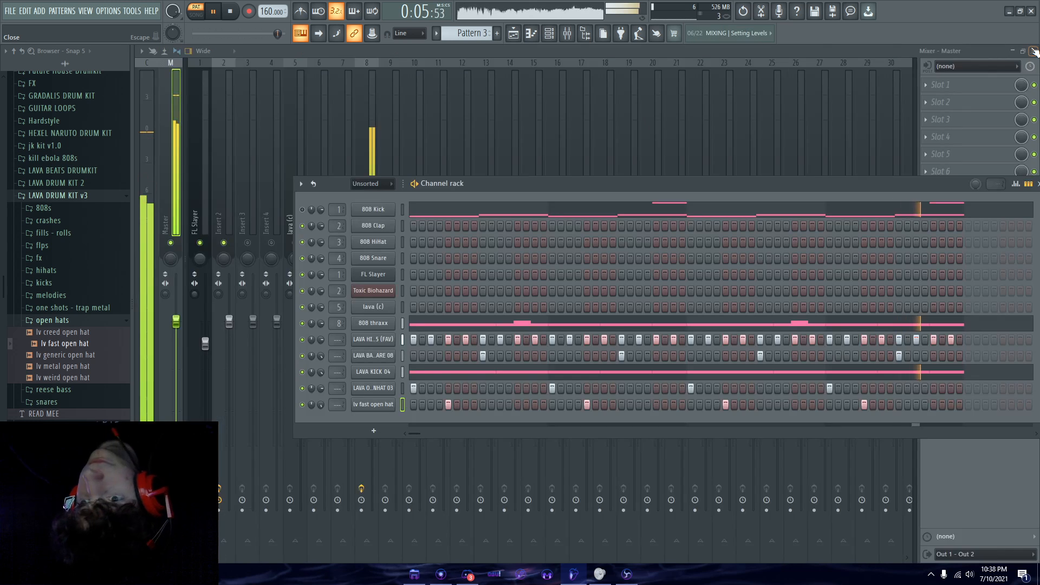
left_click(1034, 51)
left_click(244, 95)
key("l")
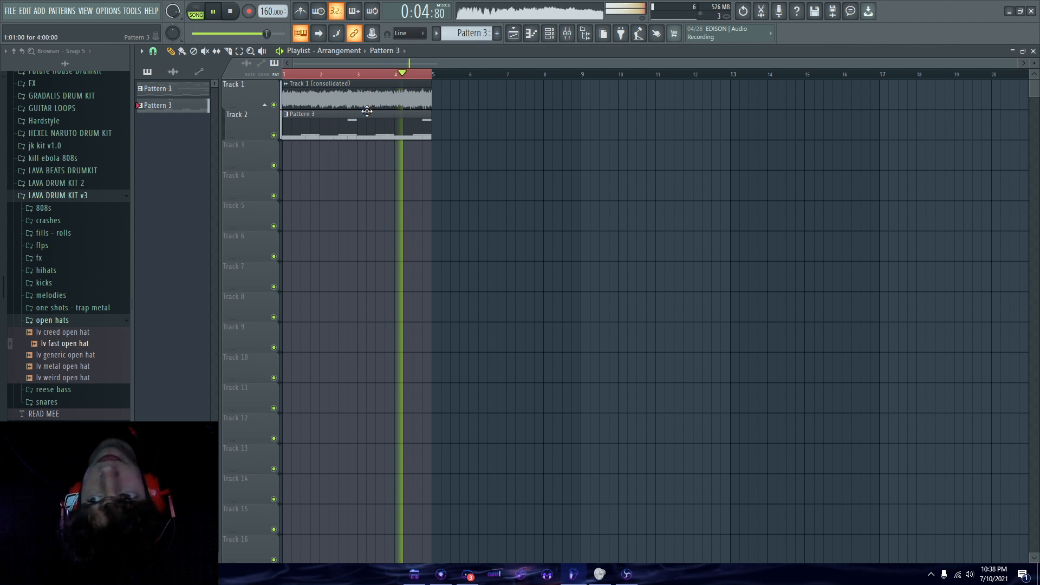
key("space")
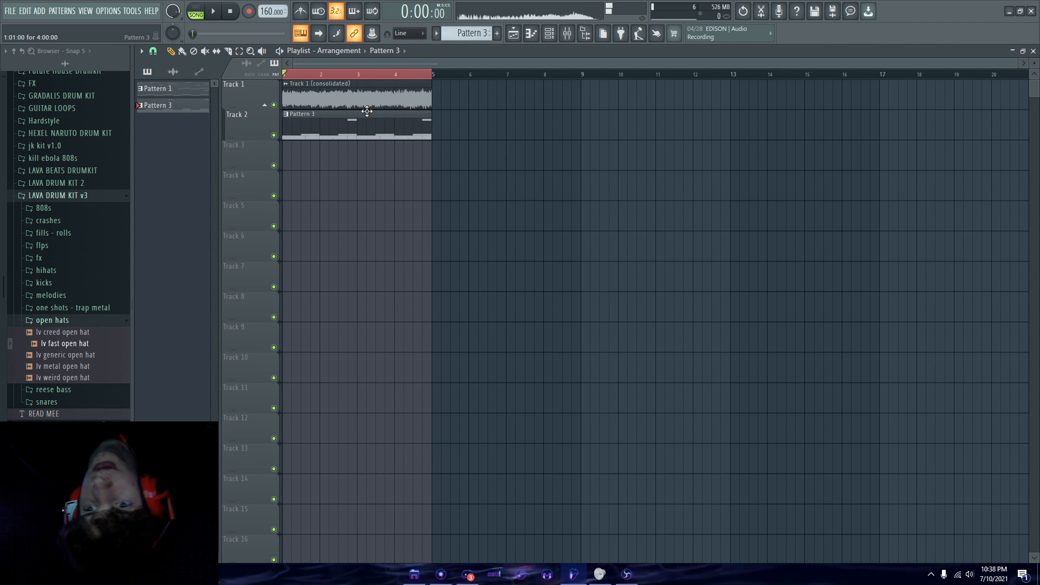
Replace the consolidated audio clip on Track 1 of the playlist with Pattern 1 at bar 1
right_click(311, 84)
left_click(167, 90)
left_click_drag(315, 96, 285, 97)
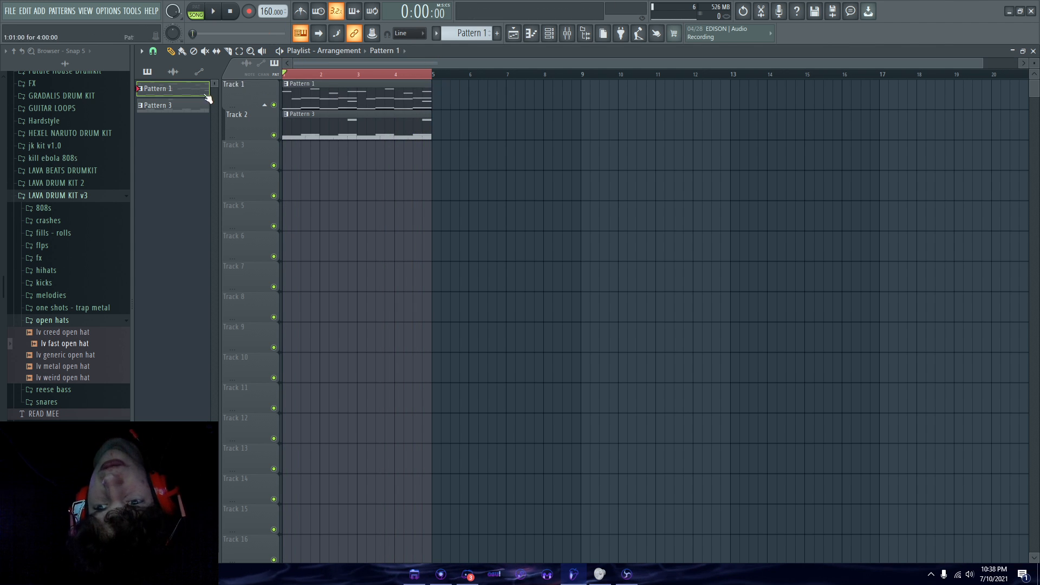
Load the BigHouse preset from the Leads bank in Toxic Biohazard and browse the remaining lead presets during playback
left_click(550, 34)
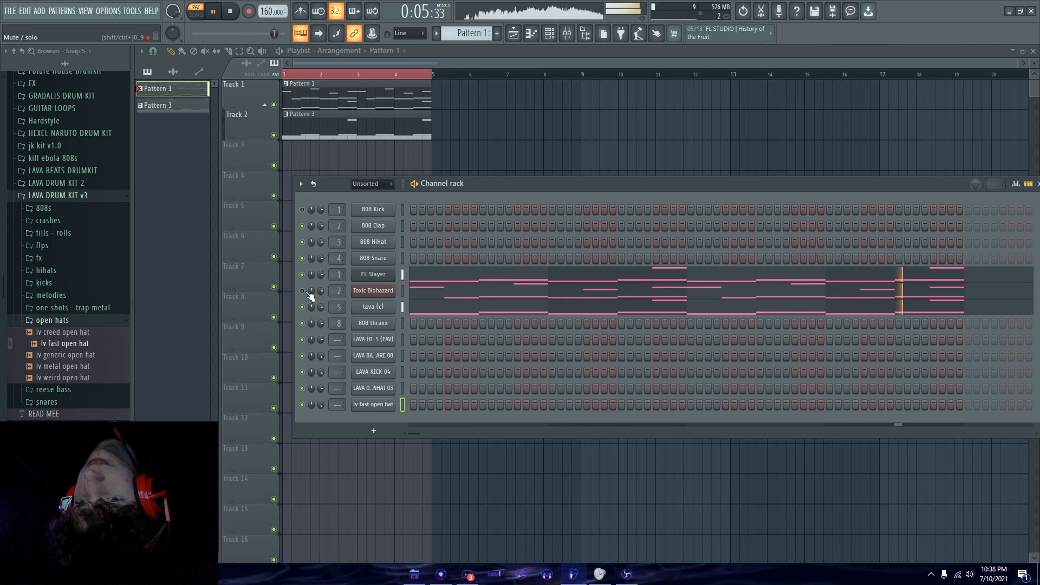
left_click(373, 291)
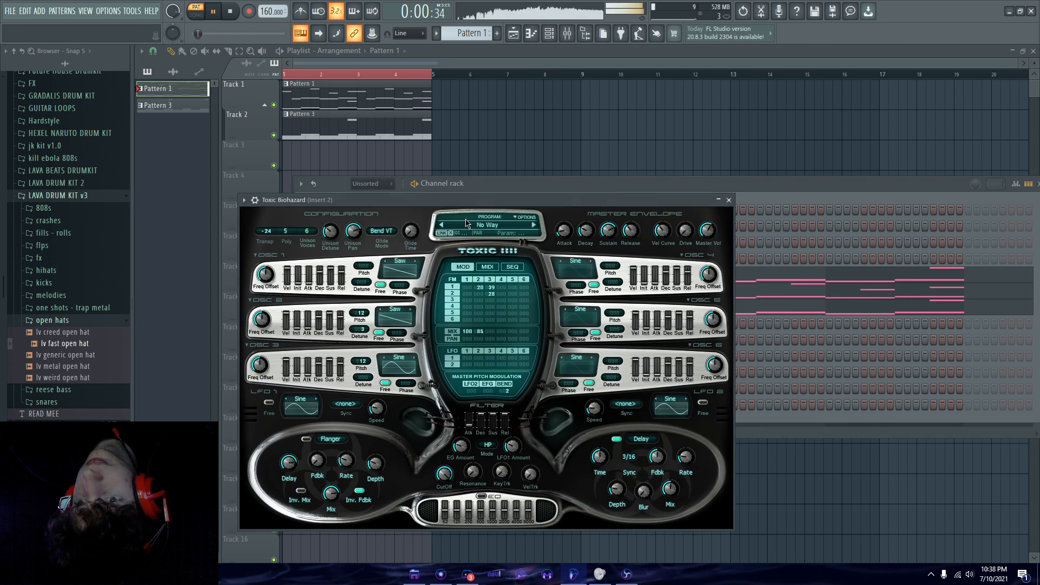
left_click(533, 218)
scroll(551, 360, "up", 2)
left_click(548, 319)
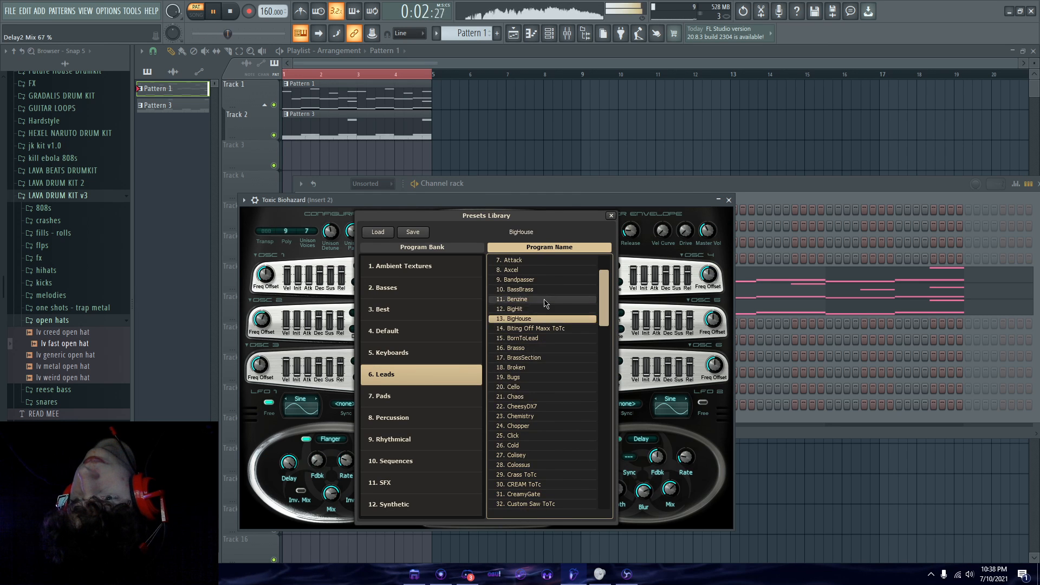
scroll(552, 321, "down", 8)
scroll(551, 352, "down", 15)
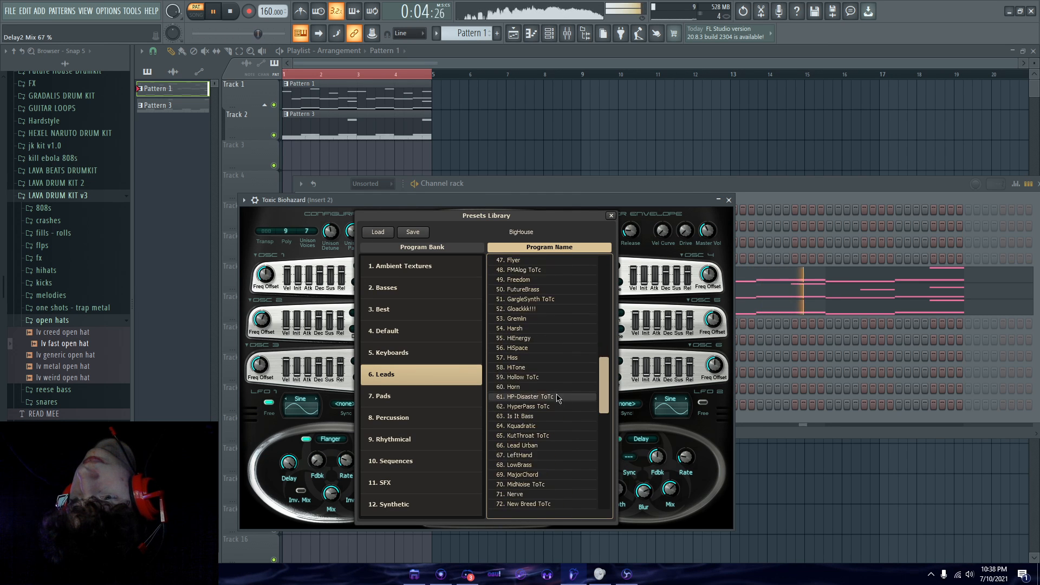
scroll(579, 347, "down", 2)
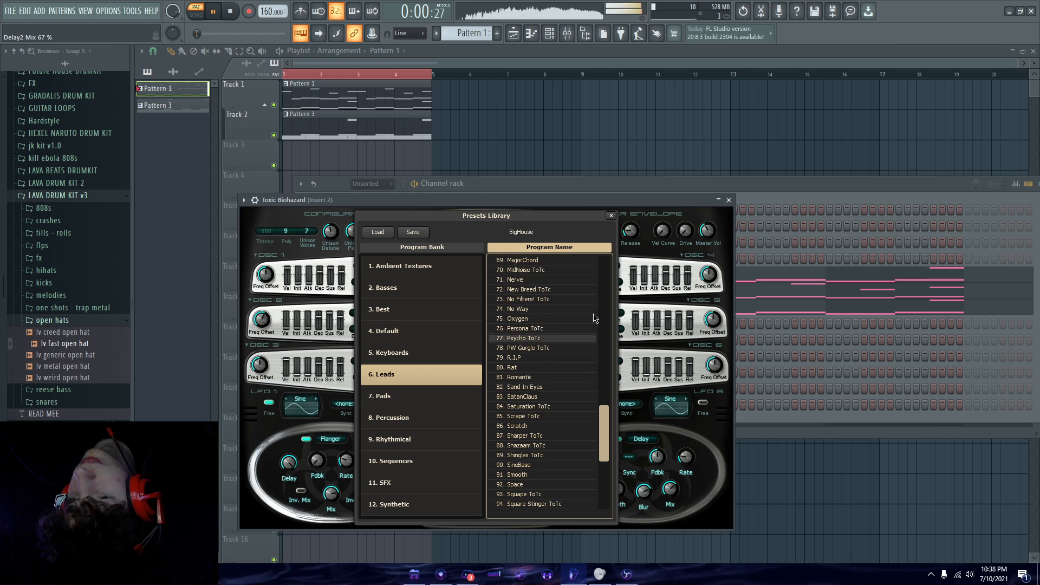
left_click(611, 215)
left_click(729, 199)
key("space")
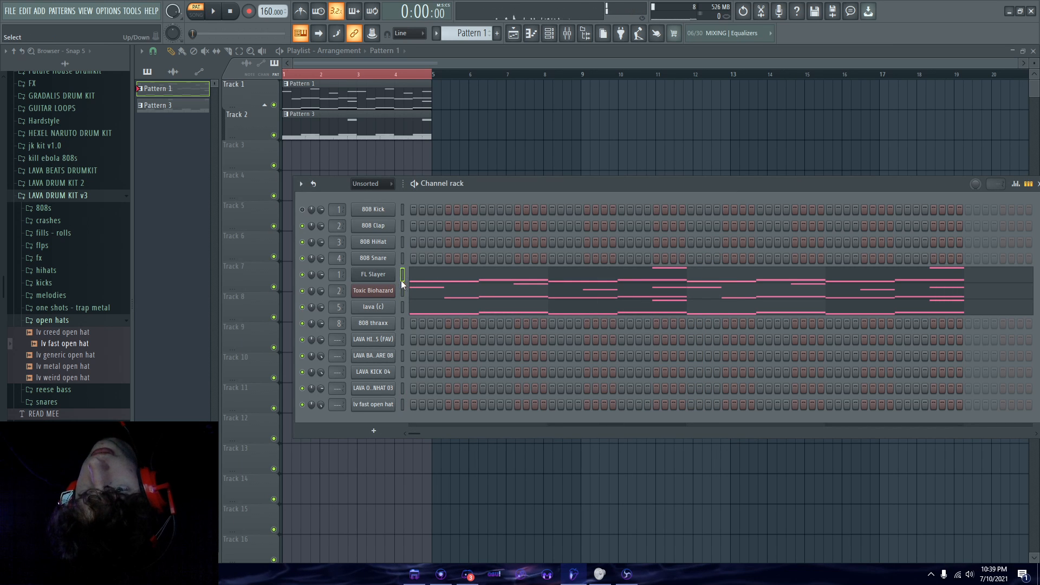
Unmute the FL Slayer, Toxic Biohazard and lava (c) channels and play Pattern 1
left_click(300, 184)
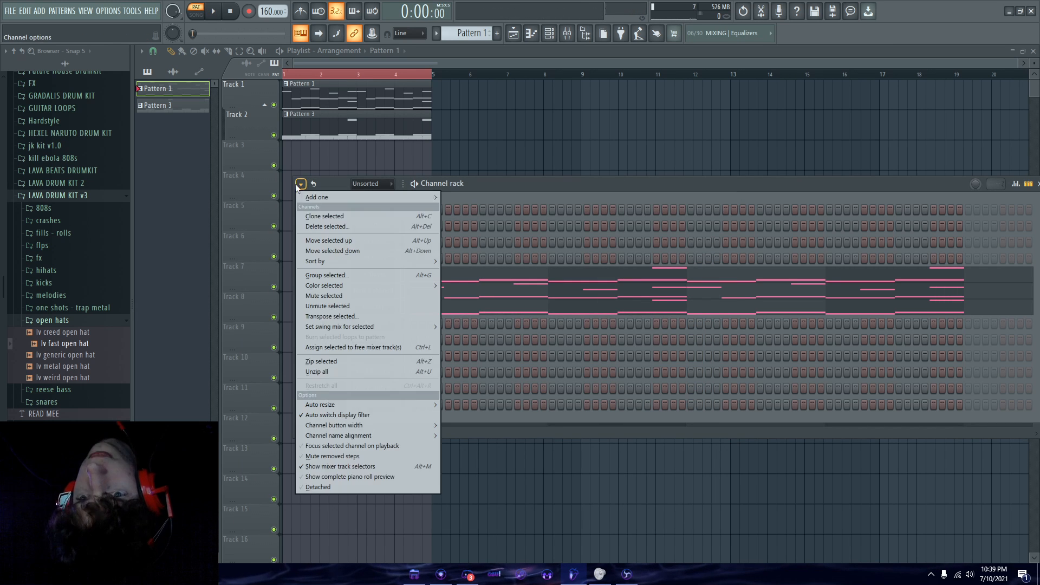
left_click(327, 306)
key("space")
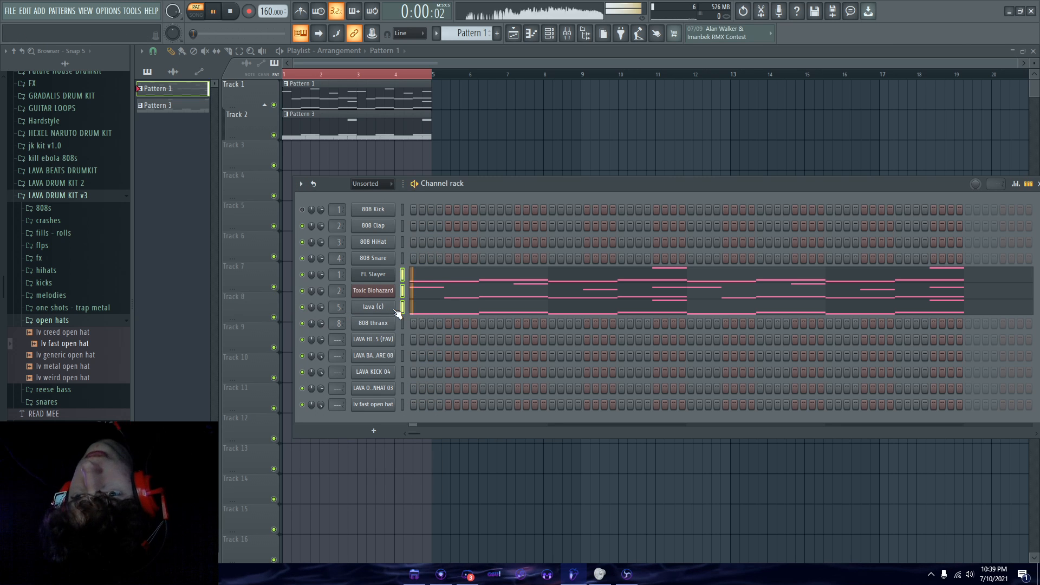
Listen to Pattern 1 and Pattern 3 together in song mode with the channel rack open
mouse_move(374, 95)
left_mouse_down()
mouse_move(467, 93)
mouse_move(371, 89)
left_mouse_up()
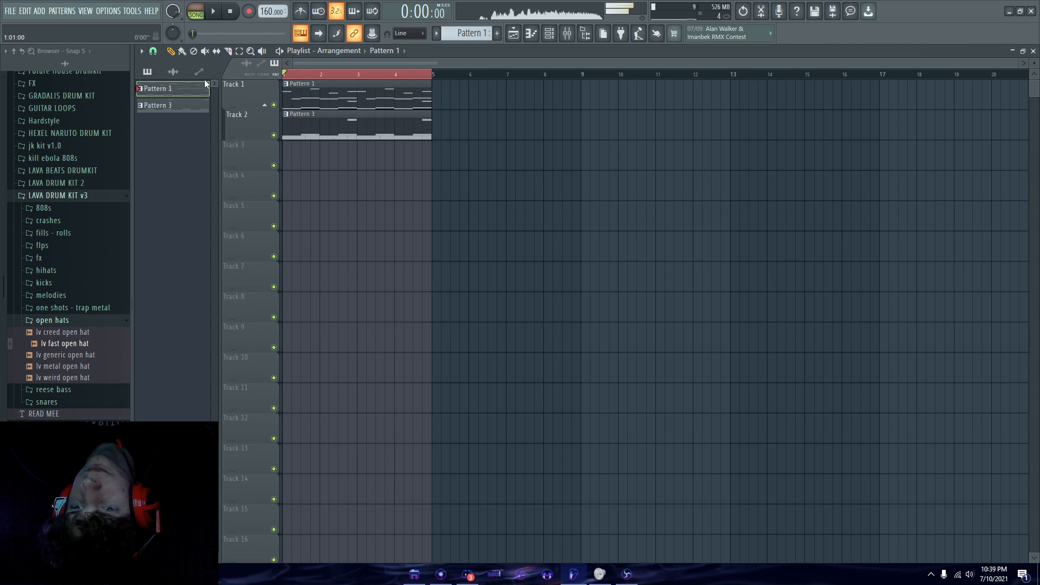
key("space")
left_click(549, 34)
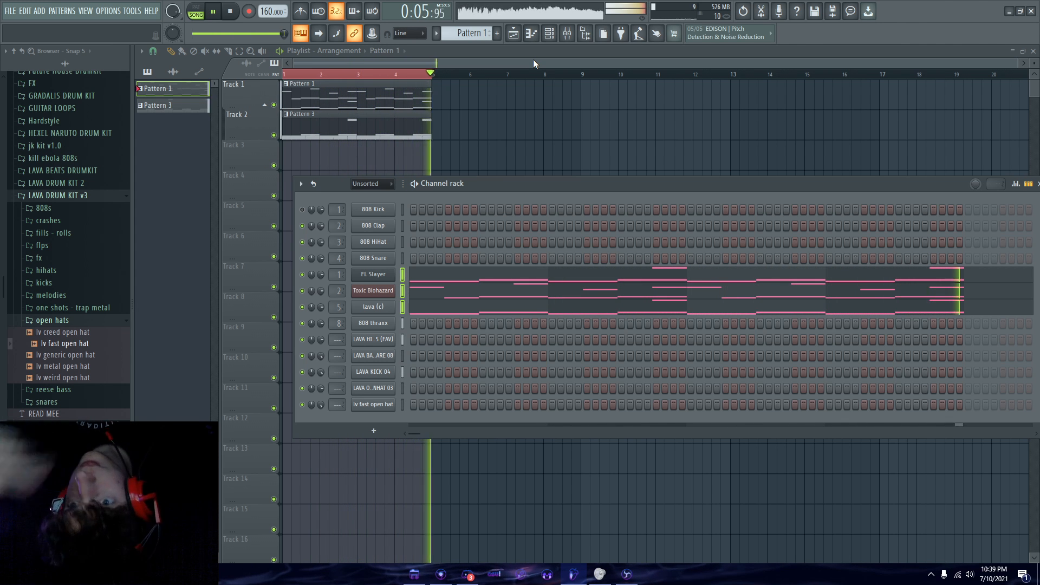
key("space")
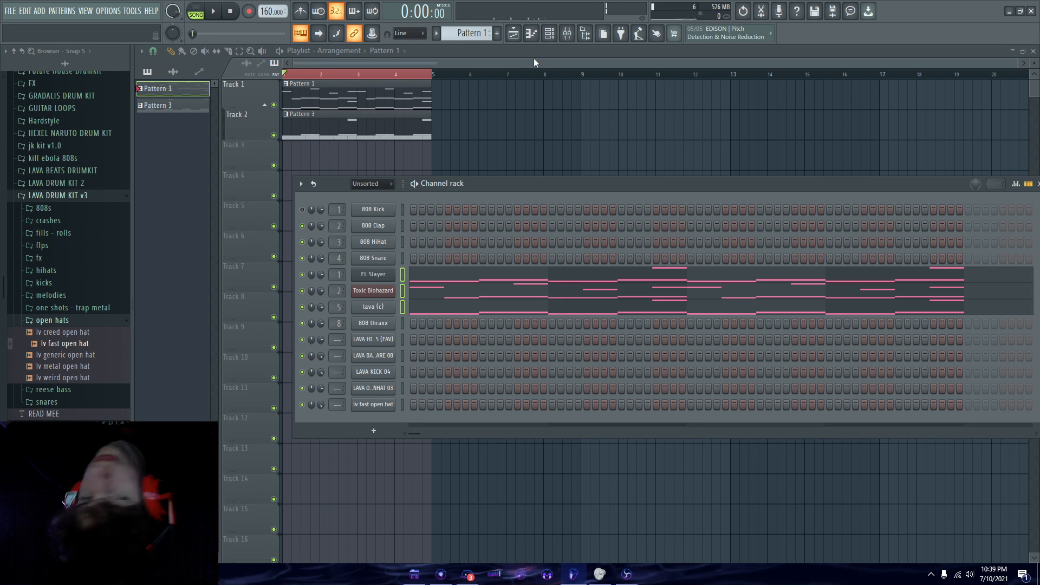
Split Pattern 3 by channel and place the 808 thraxx, hi-hat, snare, kick and both open-hat patterns on Tracks 2 to 7
left_click(356, 126)
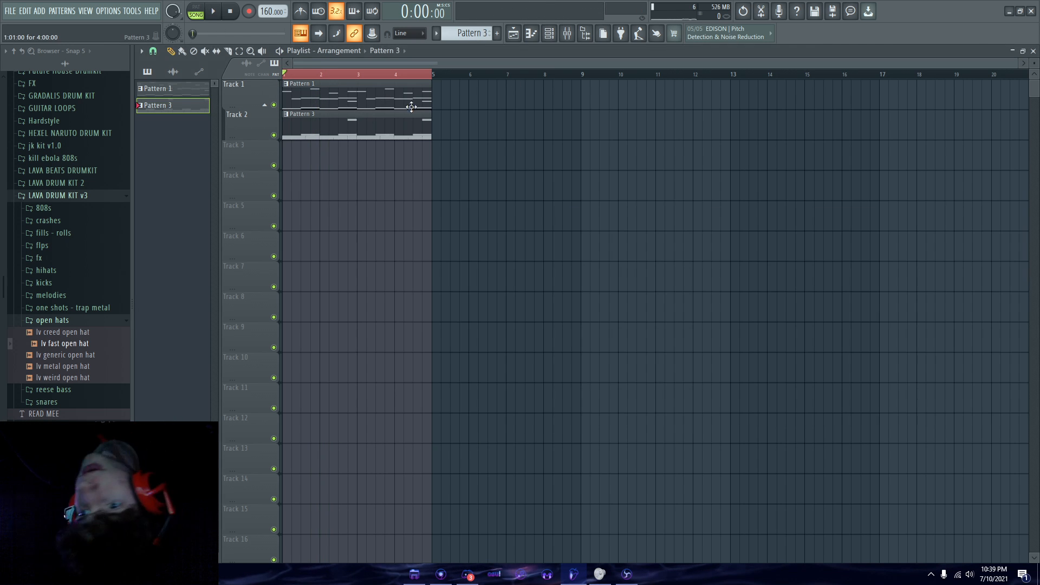
left_click(436, 34)
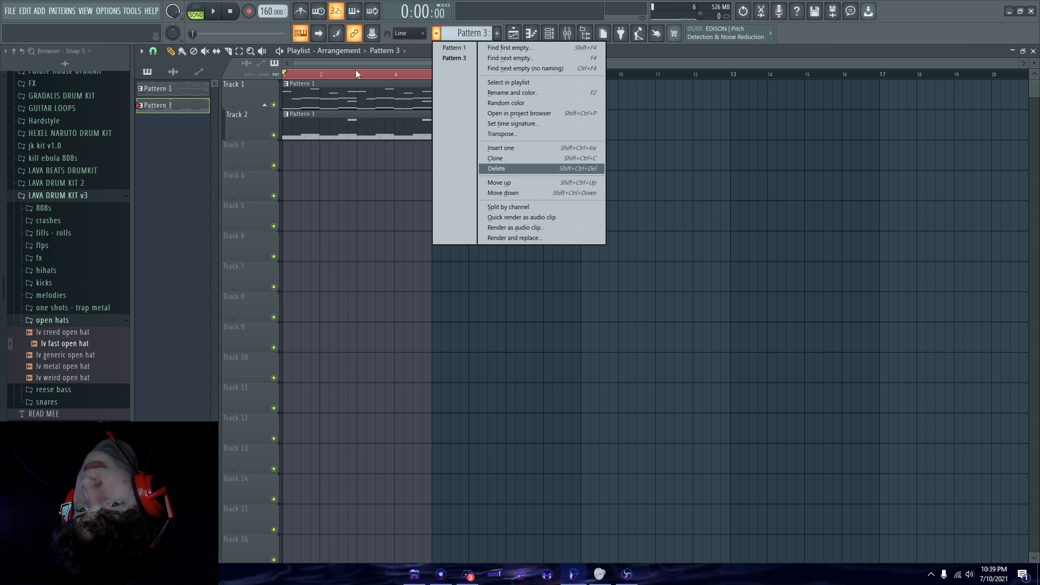
left_click(311, 129)
left_click(436, 34)
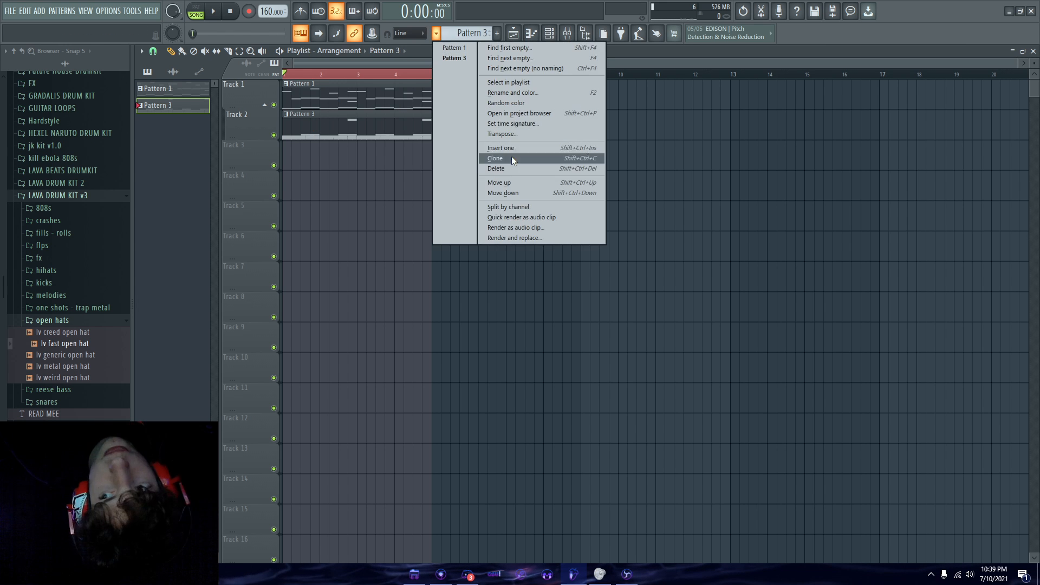
left_click(511, 156)
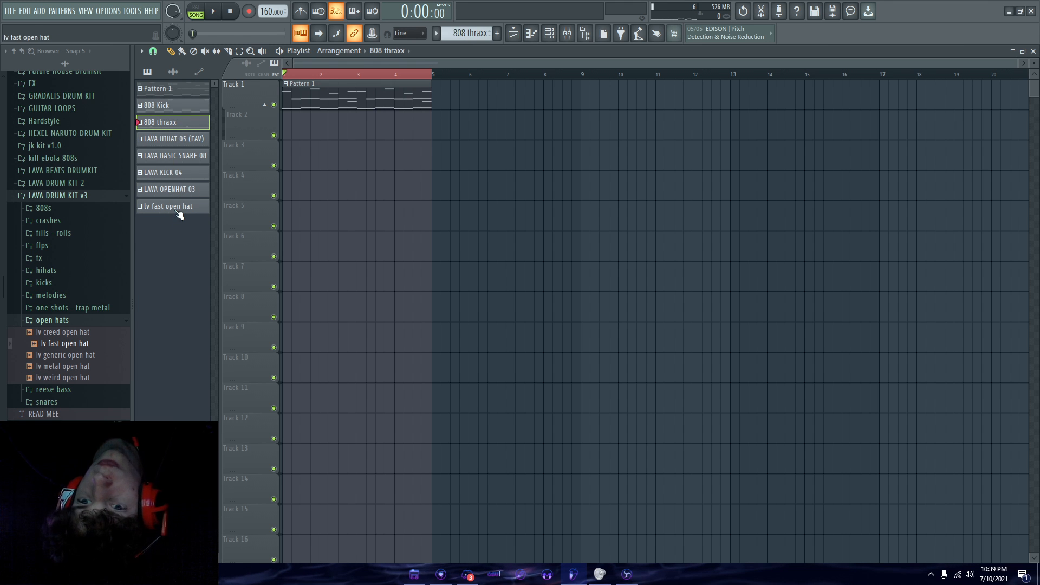
left_click_drag(164, 211, 298, 133)
left_click_drag(368, 114, 357, 112)
Split Pattern 1 by channel into separate melody patterns
left_click(374, 98)
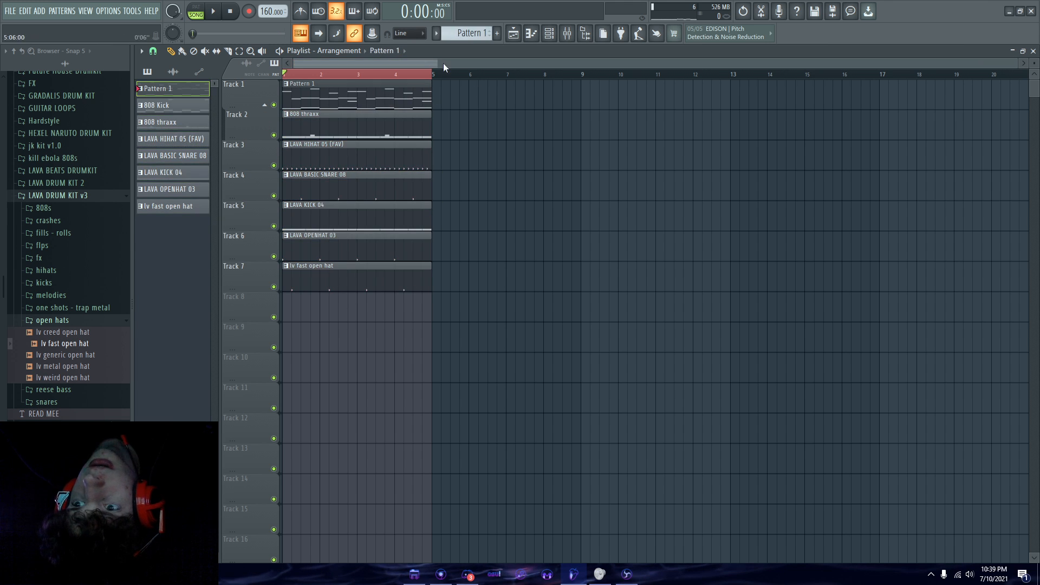
left_click(436, 33)
left_click(545, 207)
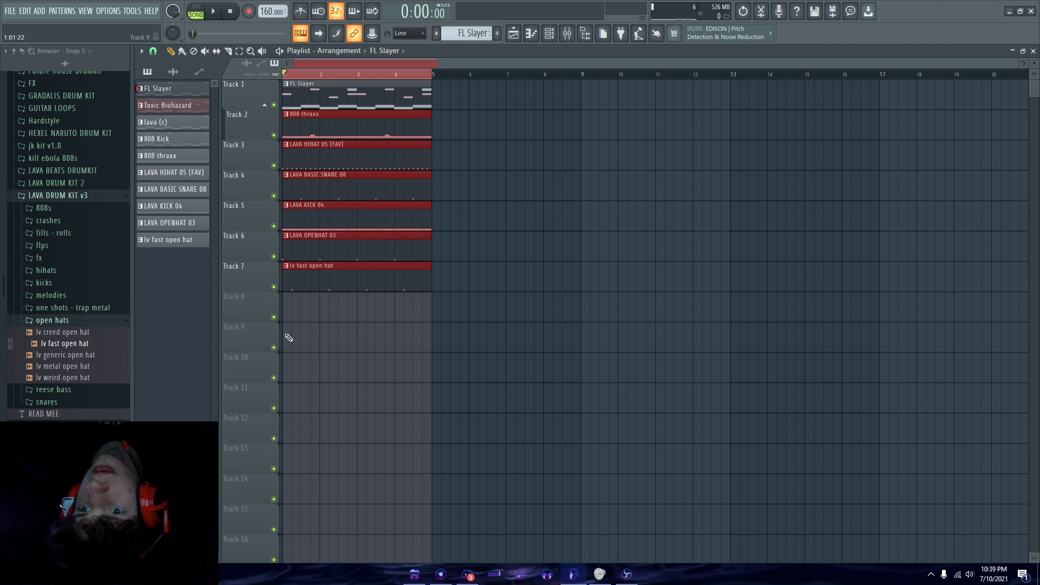
Move the 808 and drum clips down two tracks so they occupy Tracks 4 to 9
key("shift+Down")
key("shift+Down")
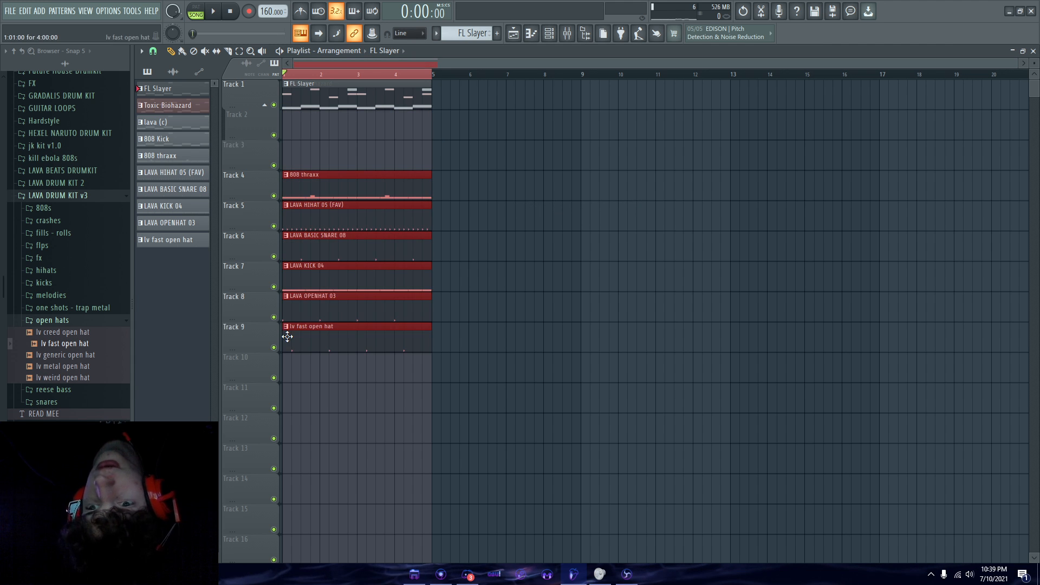
left_click(536, 141)
Place the FL Slayer, Toxic Biohazard and lava (c) patterns on Tracks 1 to 3 at bar 1, removing the stray lava (c) clip
right_click(353, 93)
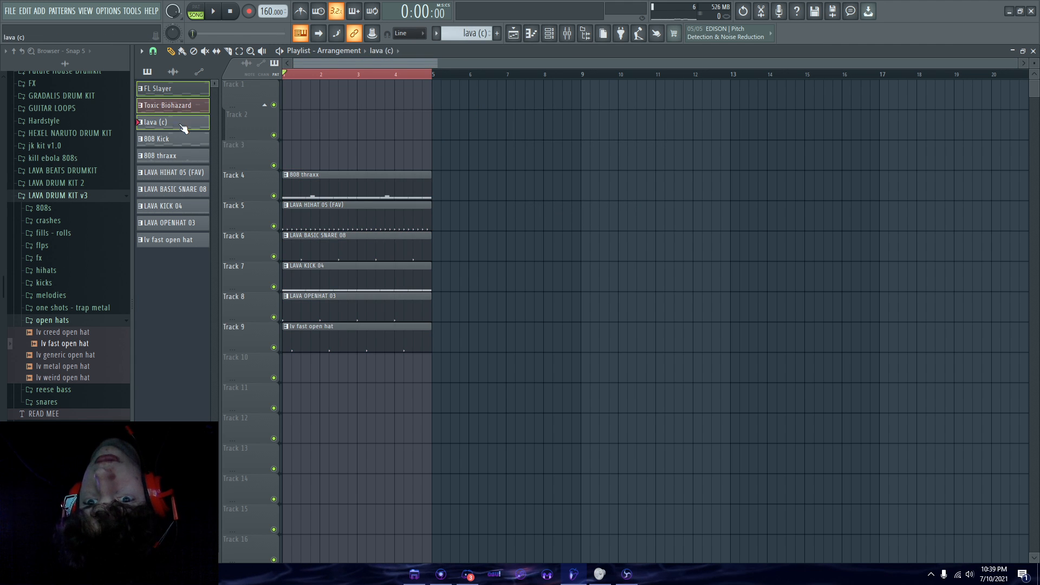
left_click_drag(183, 128, 292, 91)
left_click(527, 139)
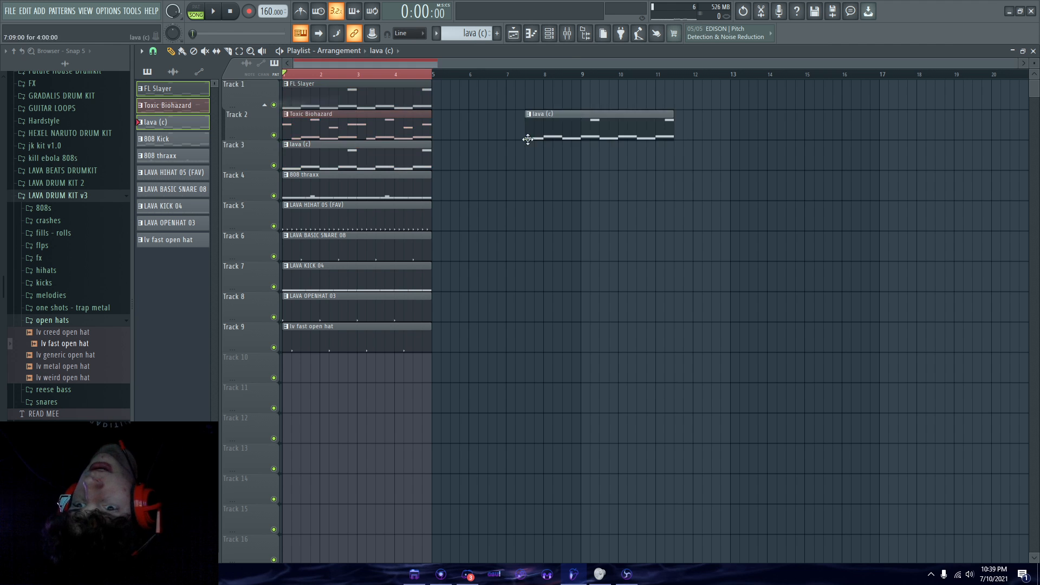
key("ctrl+z")
Select the four-bar block of clips on all nine tracks and duplicate it ten times, extending the arrangement to bar 45
left_click_drag(456, 80, 283, 379)
key("ctrl+b")
key("ctrl+b")
key("ctrl+b")
key("ctrl+b")
key("ctrl+b")
key("ctrl+b")
key("ctrl+b")
key("ctrl+b")
key("ctrl+b")
key("ctrl+b")
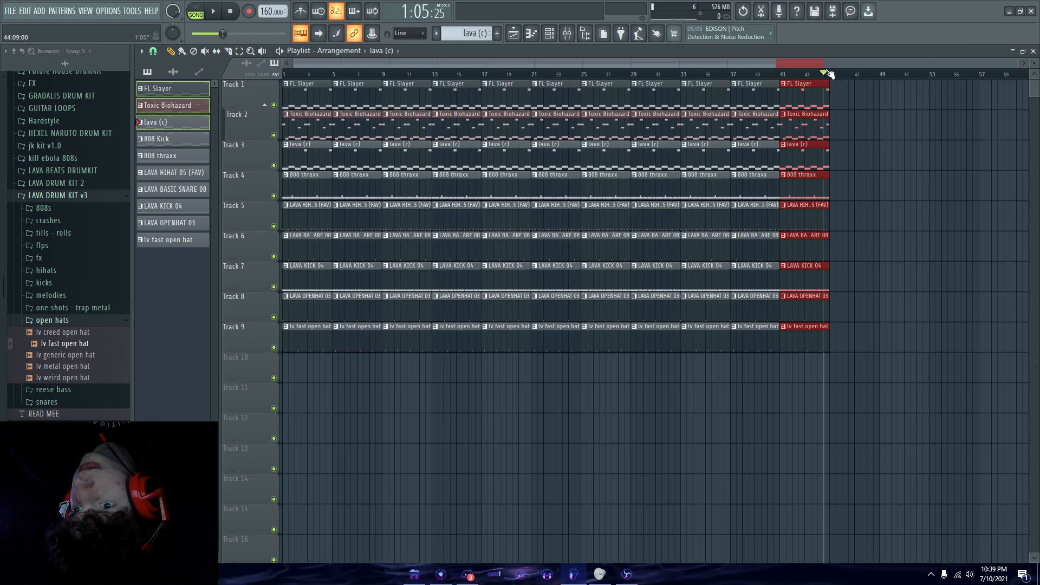
Delete every clip except FL Slayer from bars 1 to 4 and start playback of the arrangement
scroll(265, 227, "up", 3)
scroll(264, 227, "down", 3)
left_click_drag(298, 335, 297, 122)
key("space")
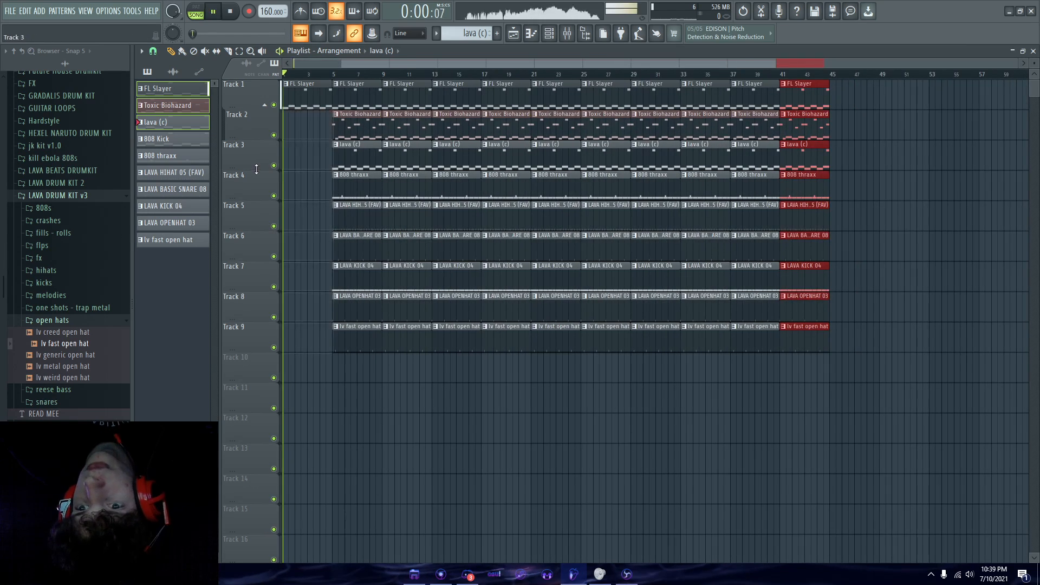
Clear bars 5 to 8 of all clips except FL Slayer and LAVA HIHAT 05 (FAV)
scroll(261, 177, "up", 2)
scroll(261, 177, "down", 2)
scroll(303, 163, "up", 2)
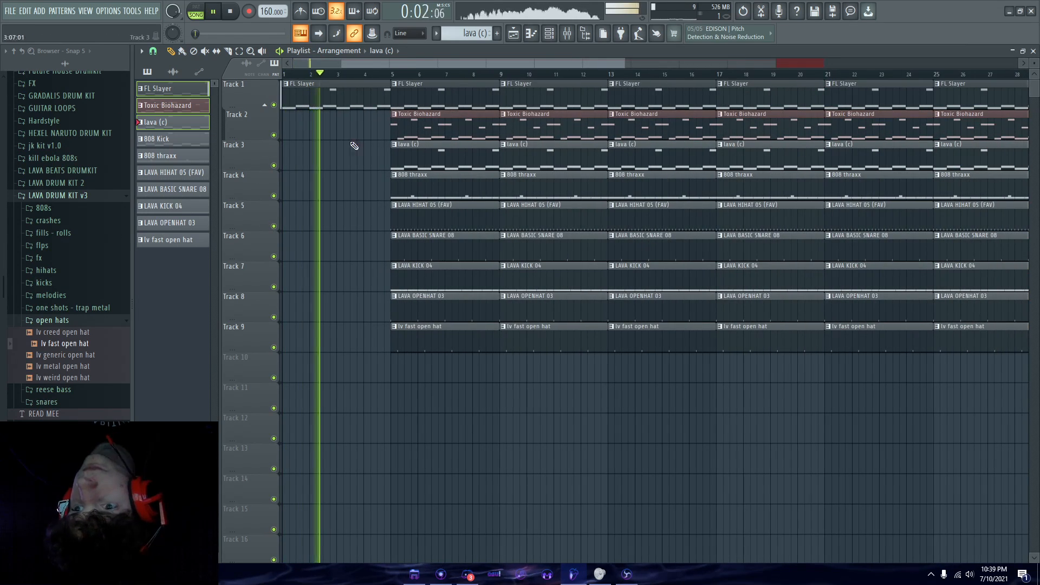
left_click_drag(409, 125, 417, 187)
left_click_drag(435, 249, 438, 337)
left_click(471, 214)
Delete the Toxic Biohazard, lava (c) and 808 thraxx clips from bars 9 to 12 during playback
scroll(520, 232, "down", 2)
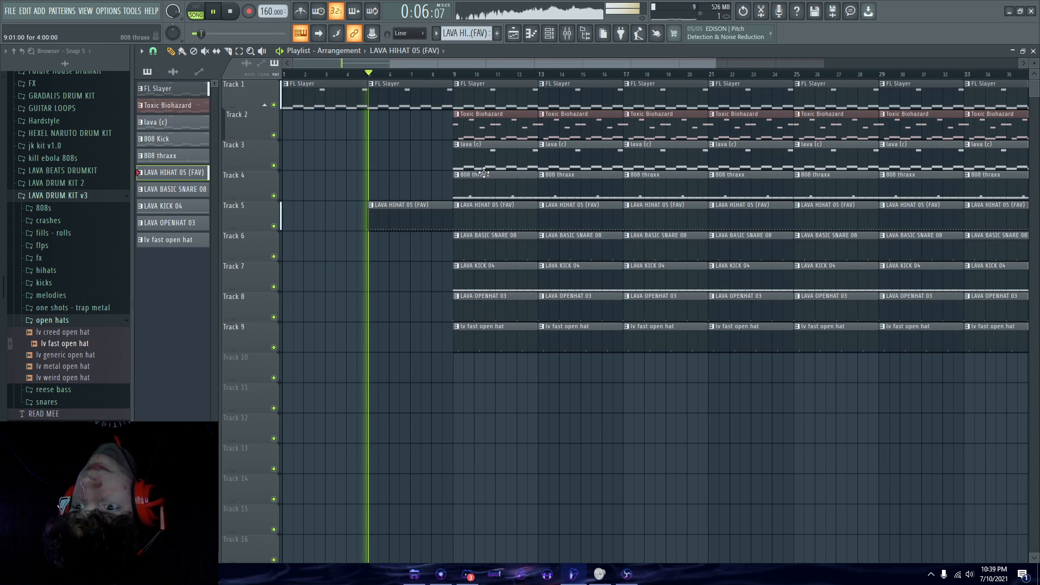
left_click_drag(490, 126, 489, 184)
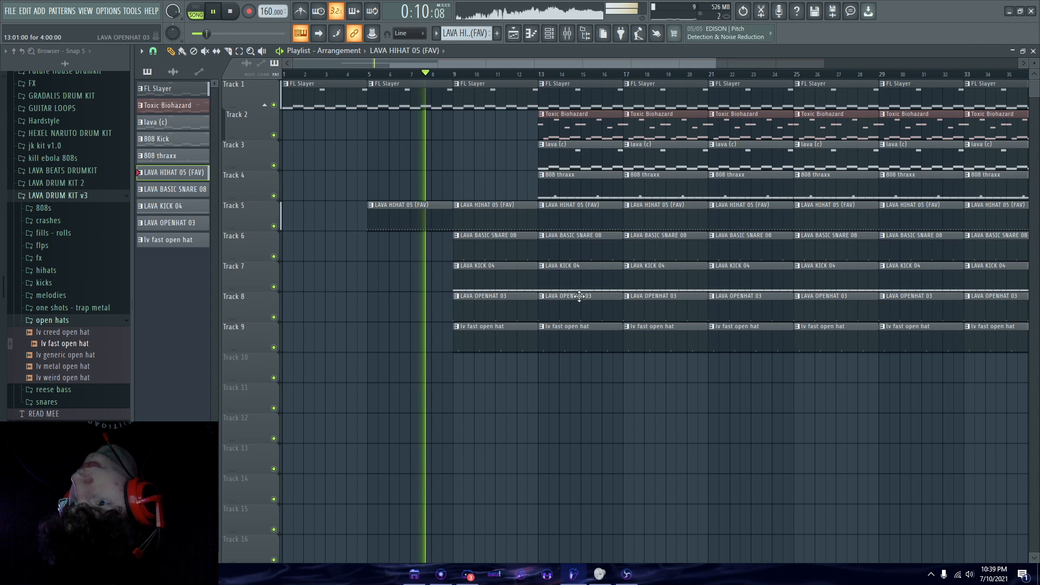
left_click(600, 277)
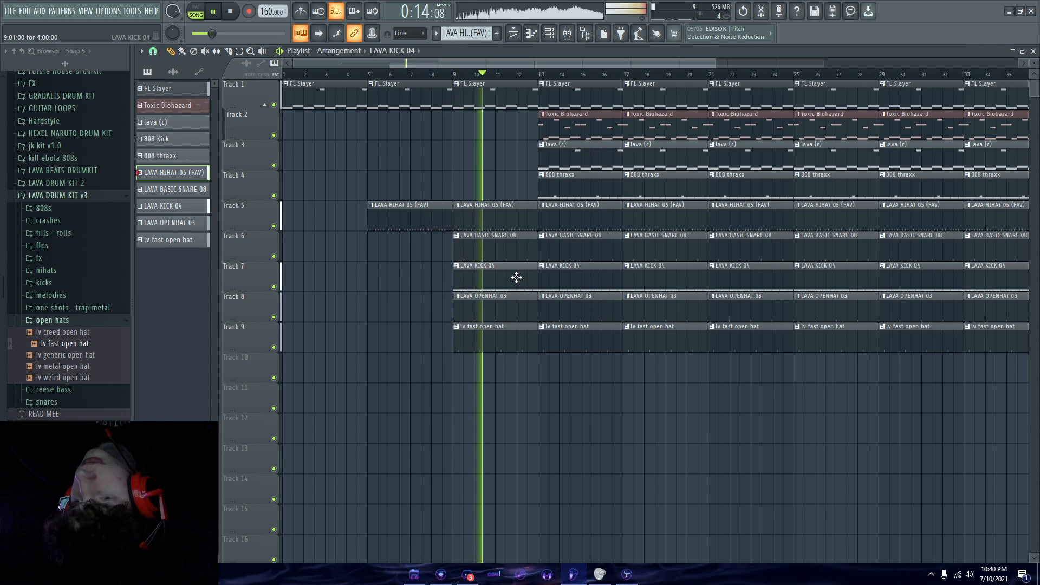
Shorten the LAVA HIHAT 05 (FAV) and LAVA KICK 04 clips slightly at their ends, leaving a short gap before bar 13
left_click(85, 319)
left_click(92, 197)
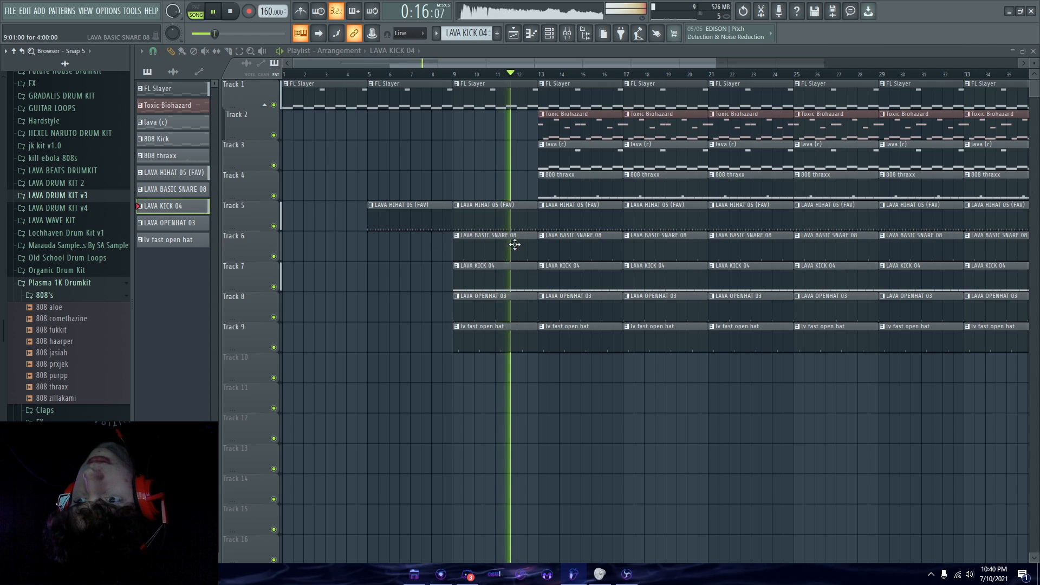
scroll(534, 245, "up", 5)
scroll(534, 245, "up", 1)
key("space")
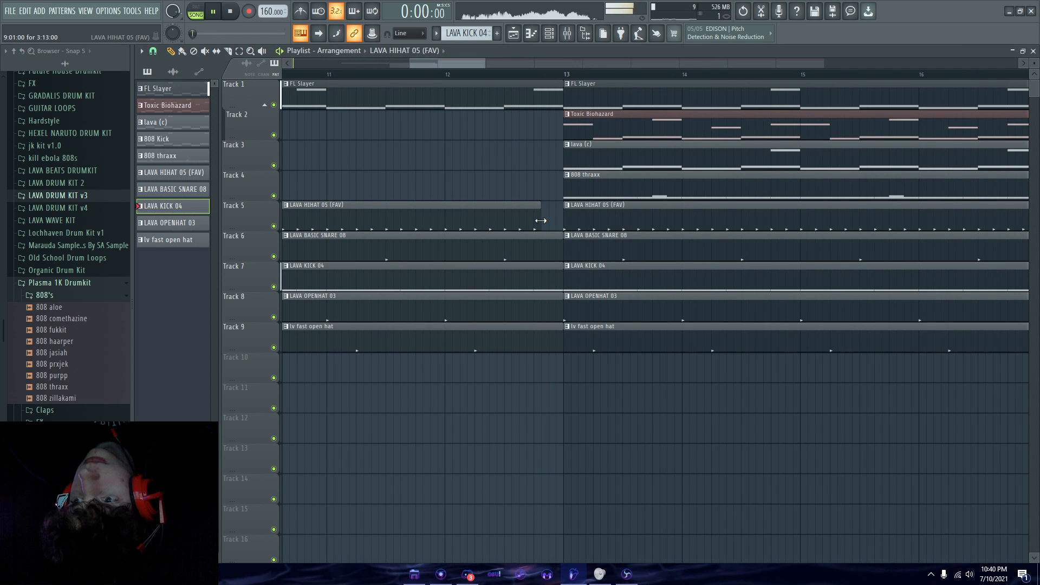
left_click(503, 69)
left_click_drag(562, 278, 534, 280)
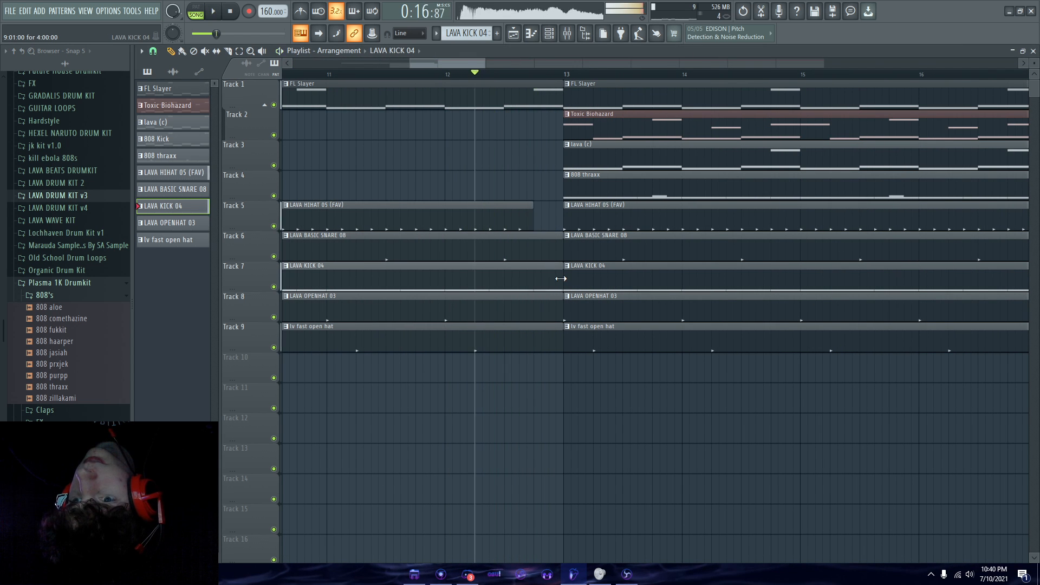
Find CRASH 3 among the crashes of LAVA BEATS DRUMKIT and place it on Track 10 at bar 13
scroll(530, 280, "down", 5)
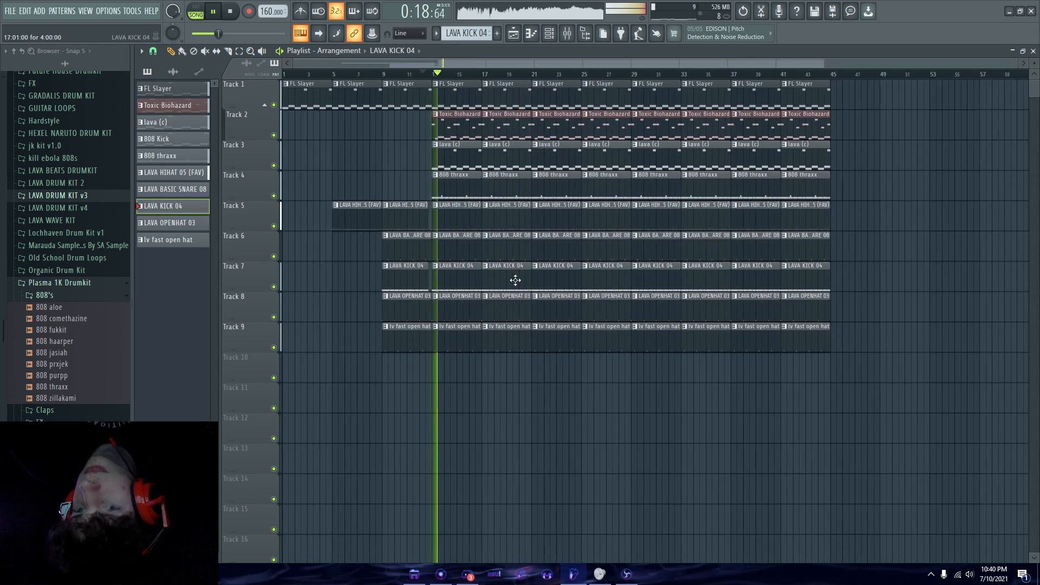
left_click(83, 297)
left_click(85, 285)
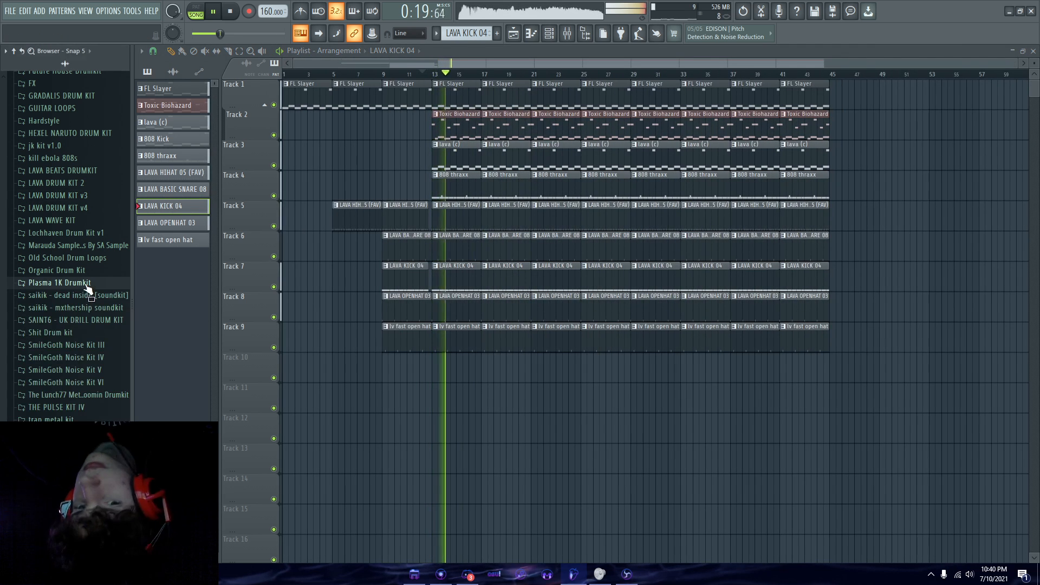
left_click(88, 195)
key("space")
left_click(77, 174)
left_click(75, 210)
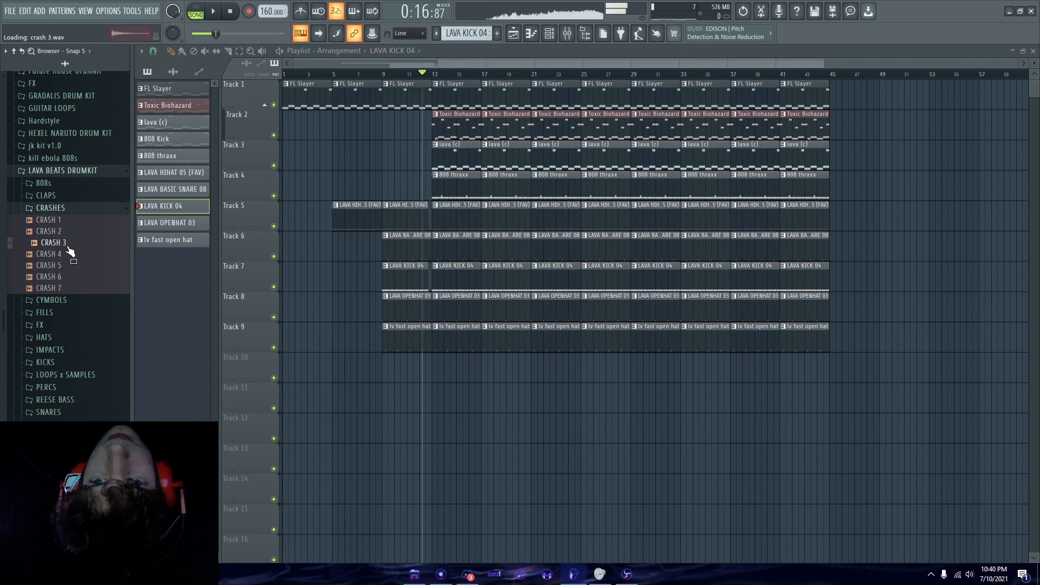
left_click_drag(409, 356, 432, 394)
Add the REVERSE KICK sample to Track 11 and align its end with the start of bar 13
left_click(45, 362)
scroll(425, 396, "up", 8)
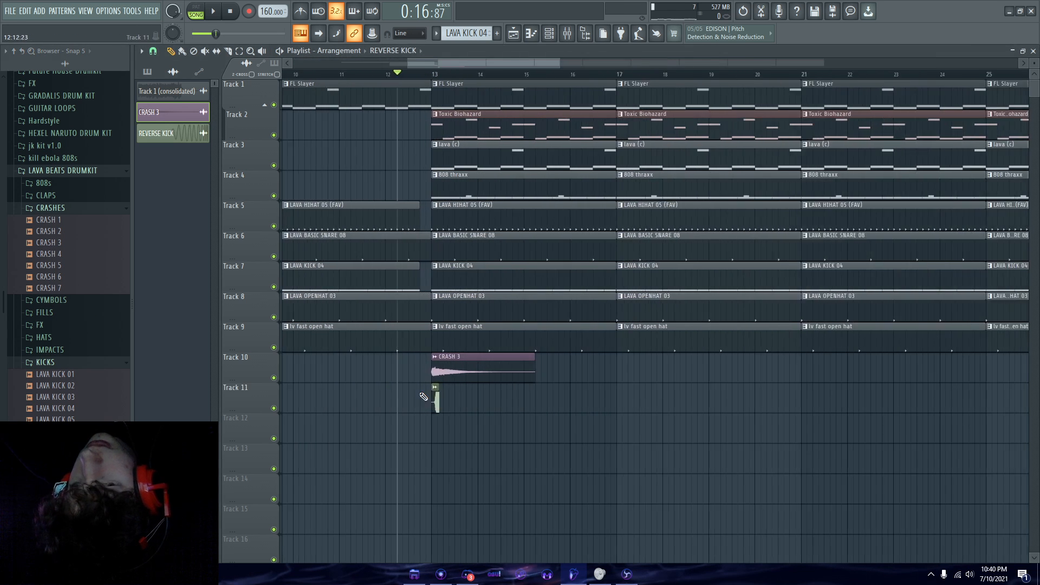
left_click_drag(655, 389, 589, 388)
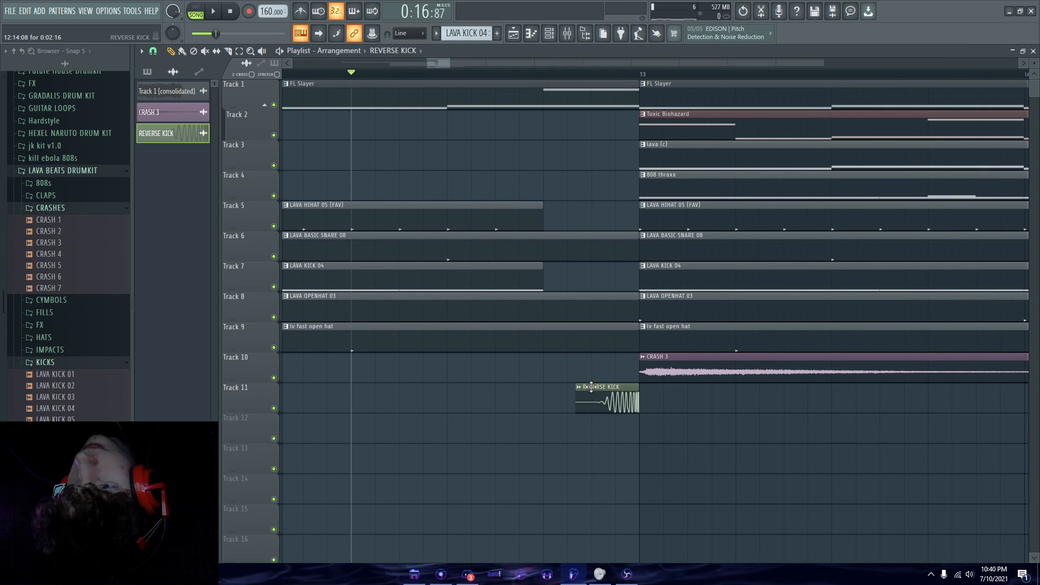
double_click(591, 386)
left_click(454, 115)
scroll(513, 174, "down", 8)
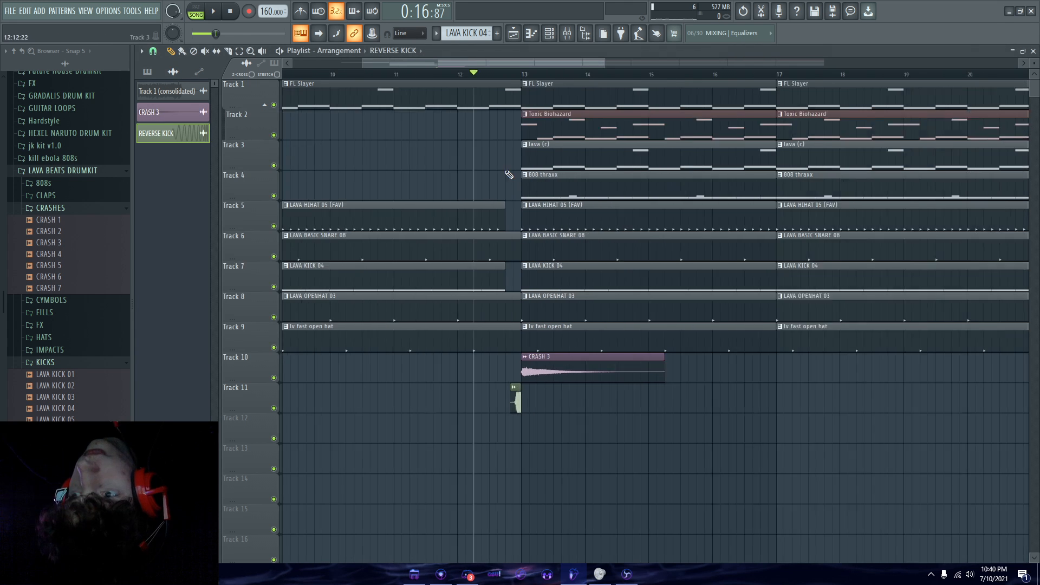
Mark bars 13 to 24 on the timeline and delete the lava (c) clip from bars 25 to 28
left_click_drag(520, 74, 782, 74)
scroll(714, 97, "down", 3)
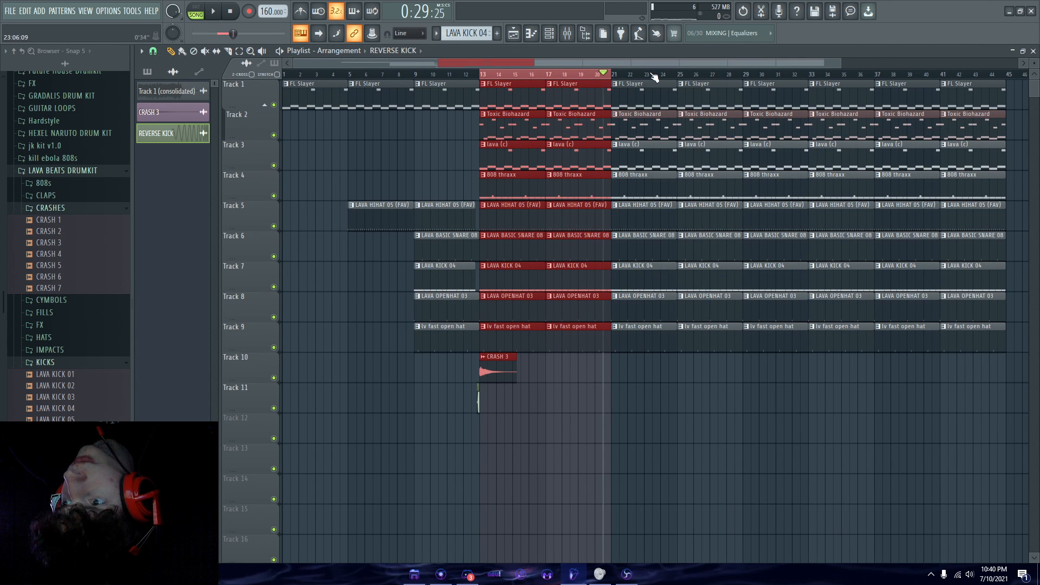
left_click_drag(654, 77, 666, 79)
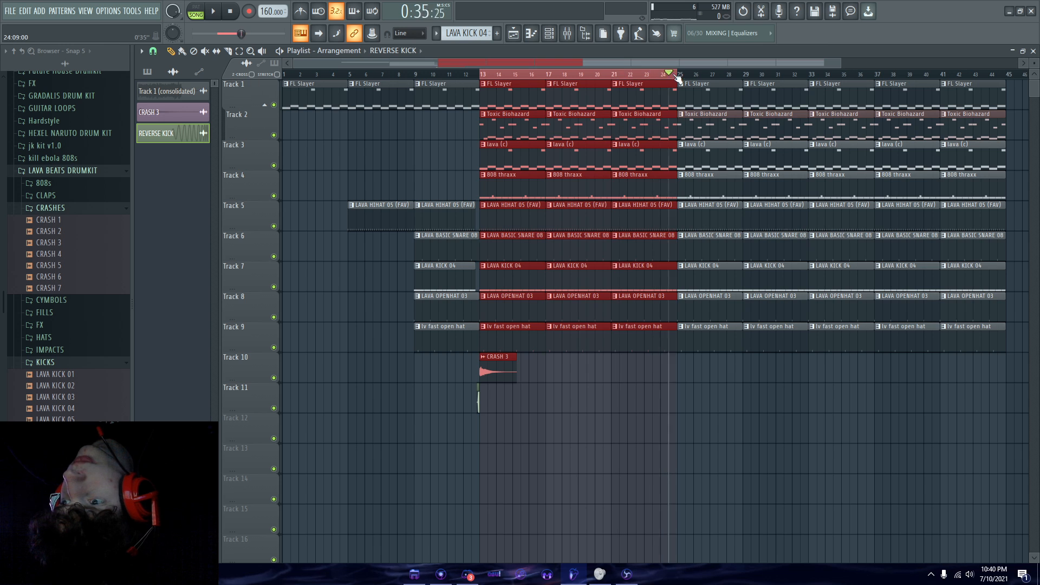
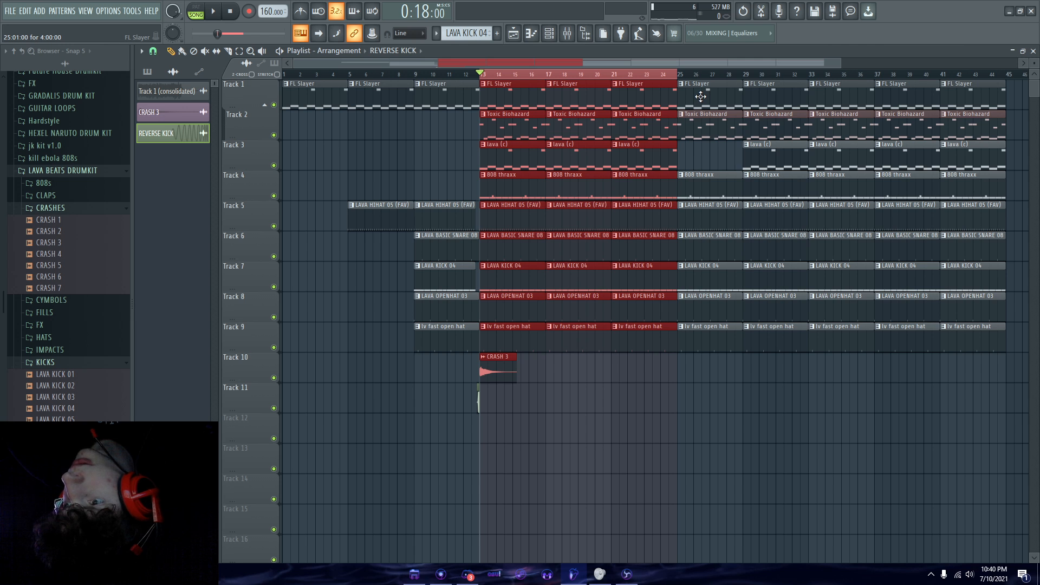
Make the first FL Slayer clip unique, check its notes in the piano roll and play the arrangement
left_click(297, 85)
left_click(306, 99)
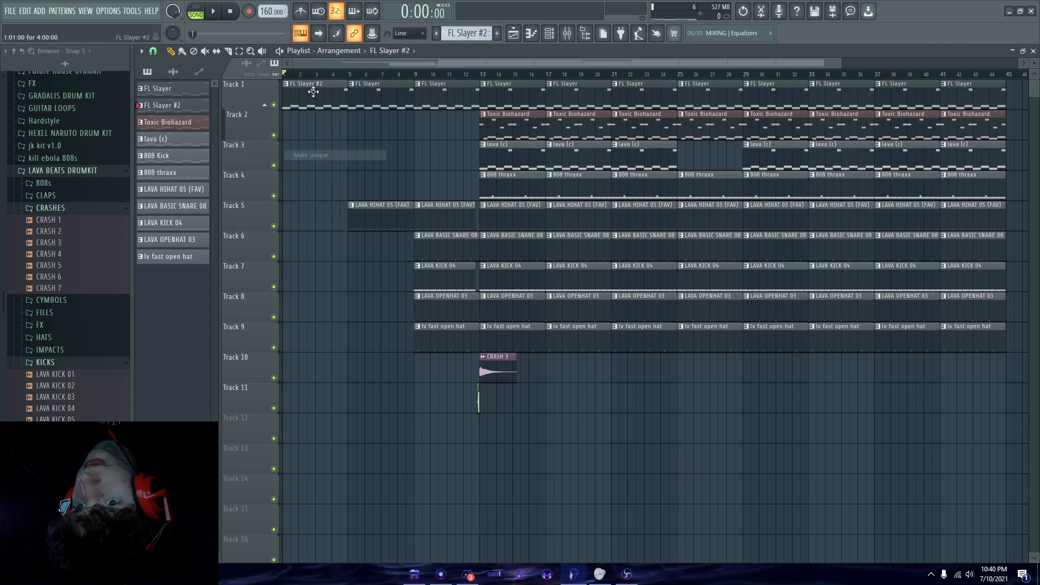
key("space")
key("space")
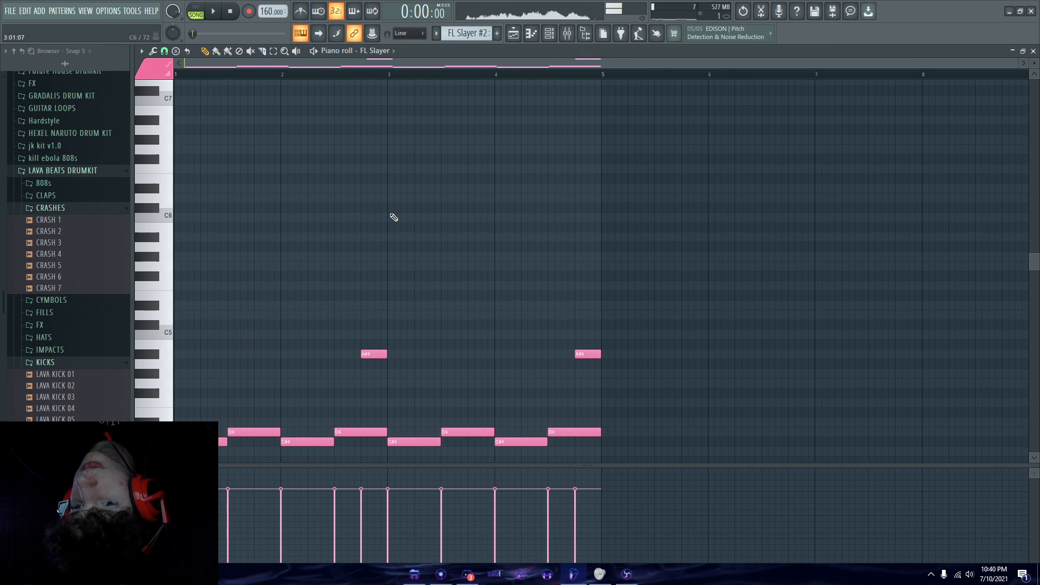
left_click(1034, 52)
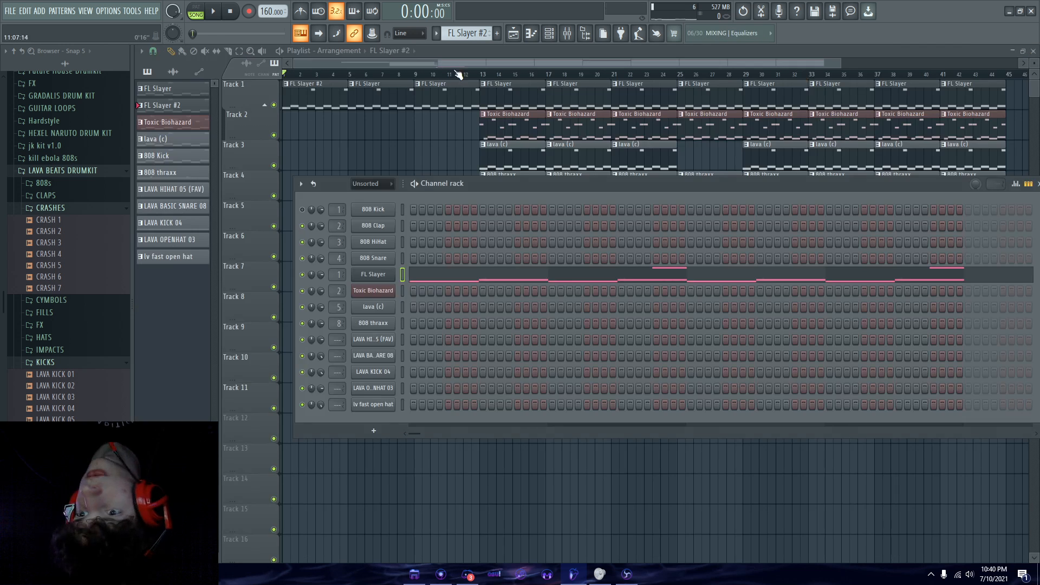
key("space")
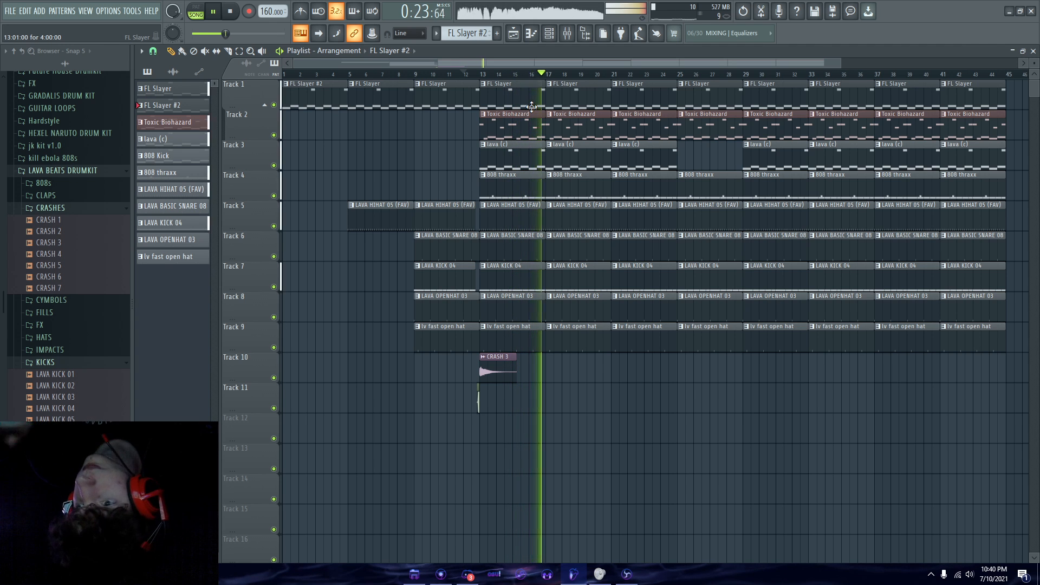
Make the Toxic Biohazard clip at bar 21 unique, transpose its notes up one octave and play the arrangement
left_click(606, 110)
key("space")
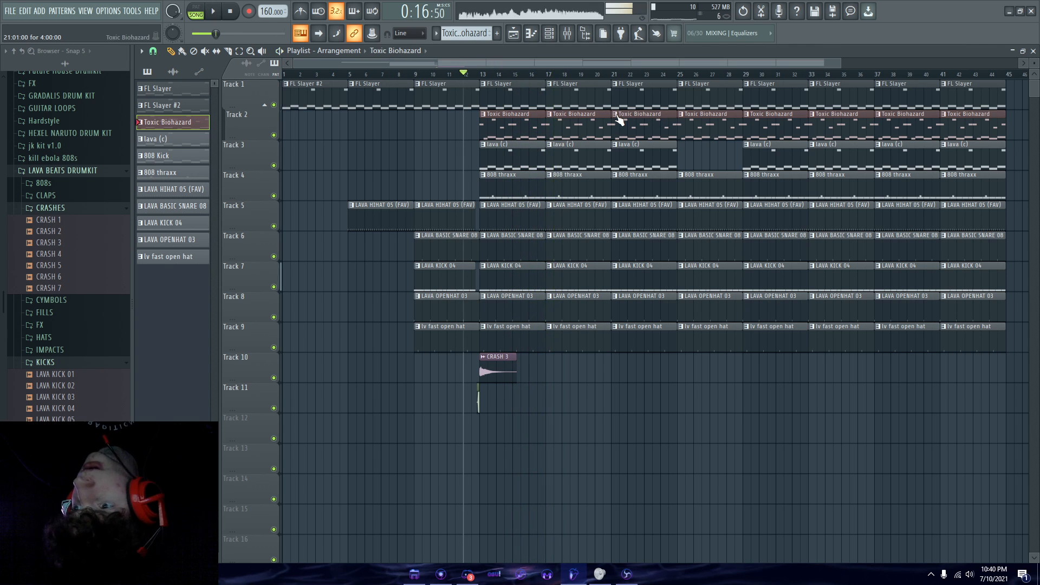
left_click(615, 114)
left_click(638, 185)
double_click(617, 129)
key("ctrl+Up")
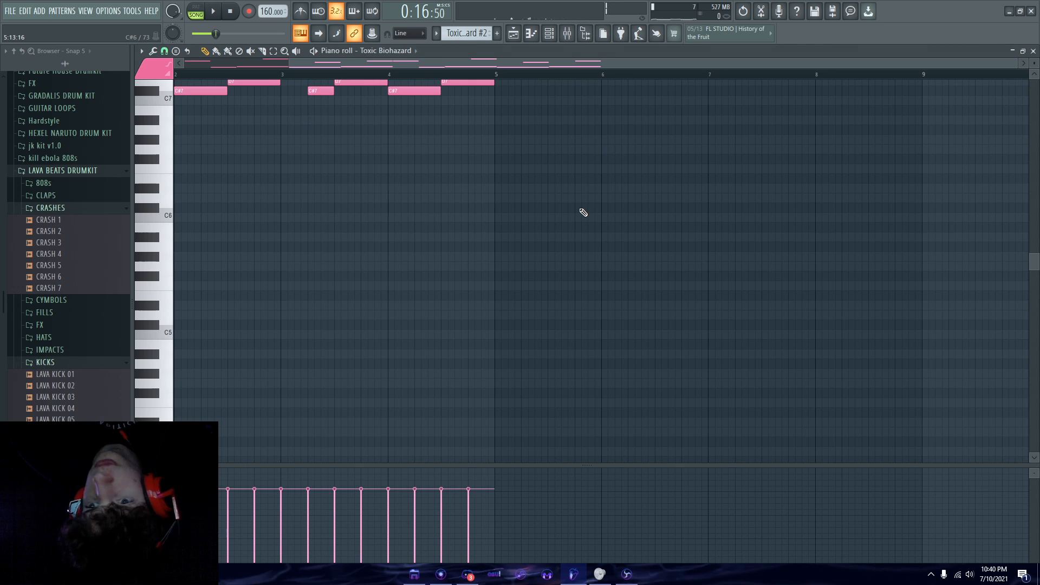
left_click(1033, 50)
key("space")
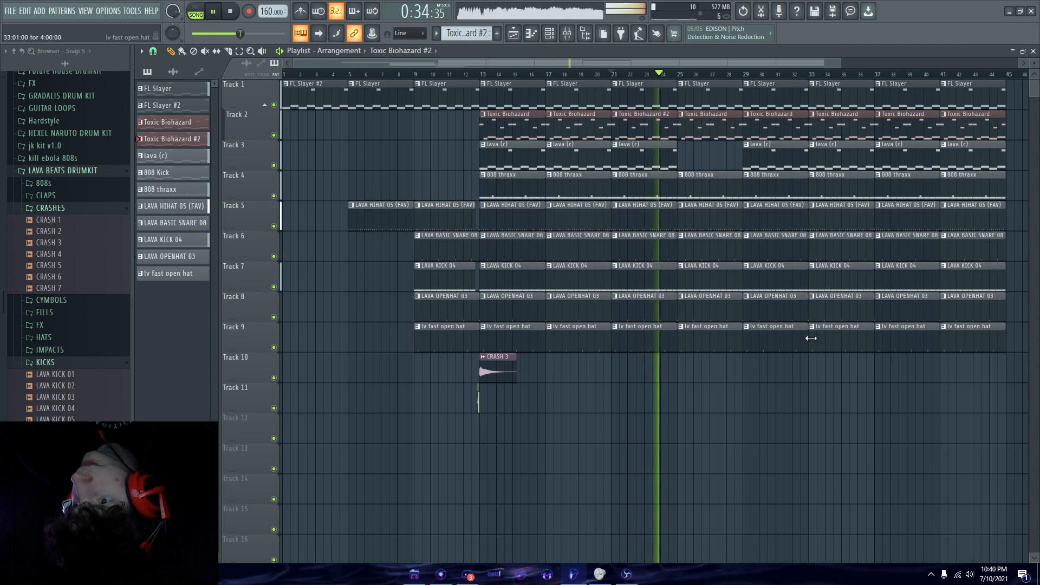
Place a lava (c) clip at bar 25 and delete the Toxic Biohazard clip from bars 25 to 28
scroll(745, 339, "up", 3)
scroll(607, 265, "down", 3)
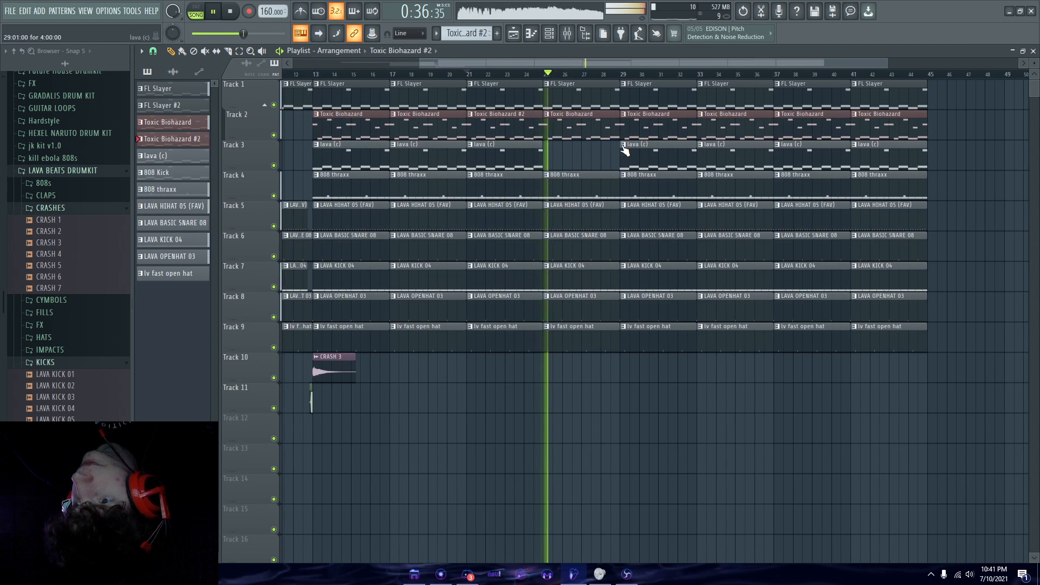
left_click(634, 158)
left_click(589, 159)
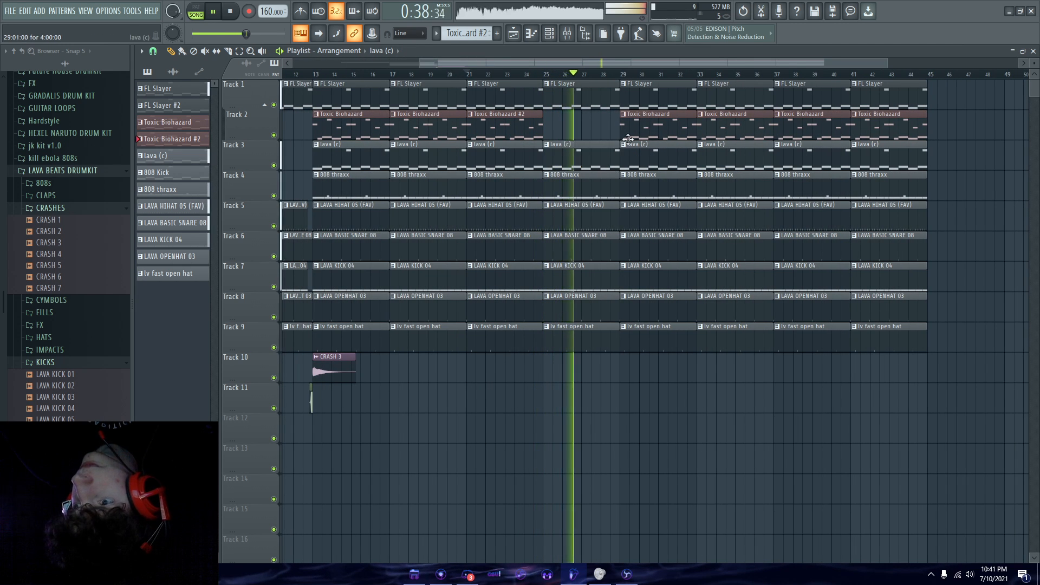
Delete the three Toxic Biohazard clips from bars 29 to 40 while the arrangement plays
right_click(645, 129)
right_click(724, 126)
scroll(720, 151, "down", 2)
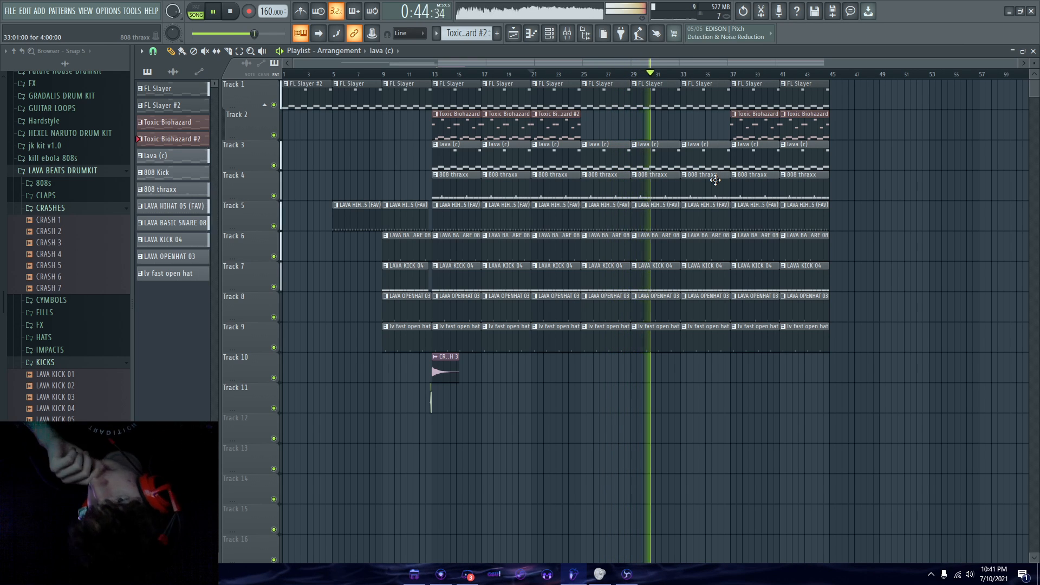
left_click_drag(585, 76, 741, 94)
right_click(747, 119)
Move playback to about bar 40 and clear every clip except FL Slayer from bars 41 to 44
right_click(771, 75)
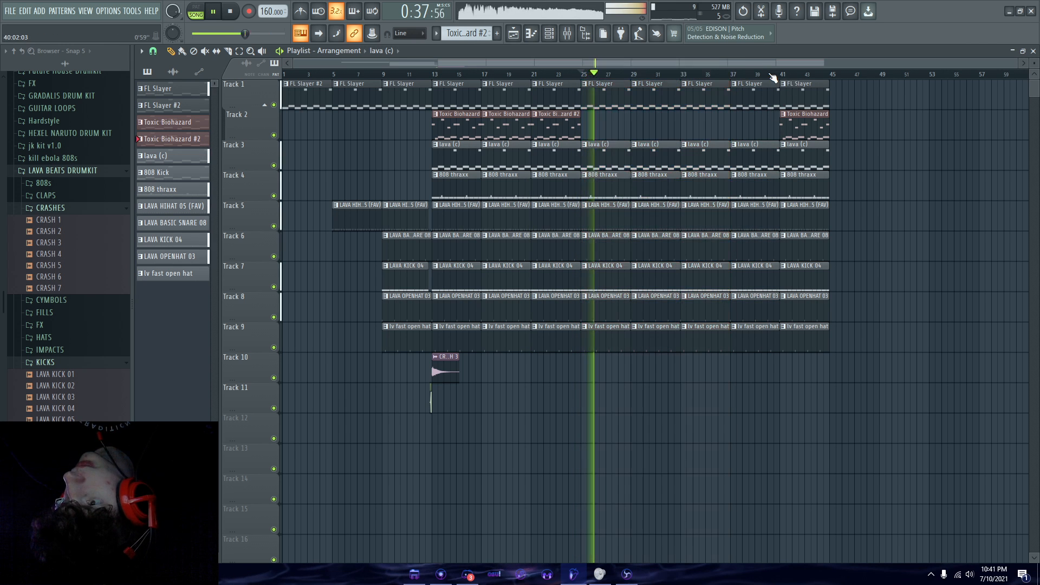
left_click(771, 75)
left_click_drag(804, 121, 813, 359)
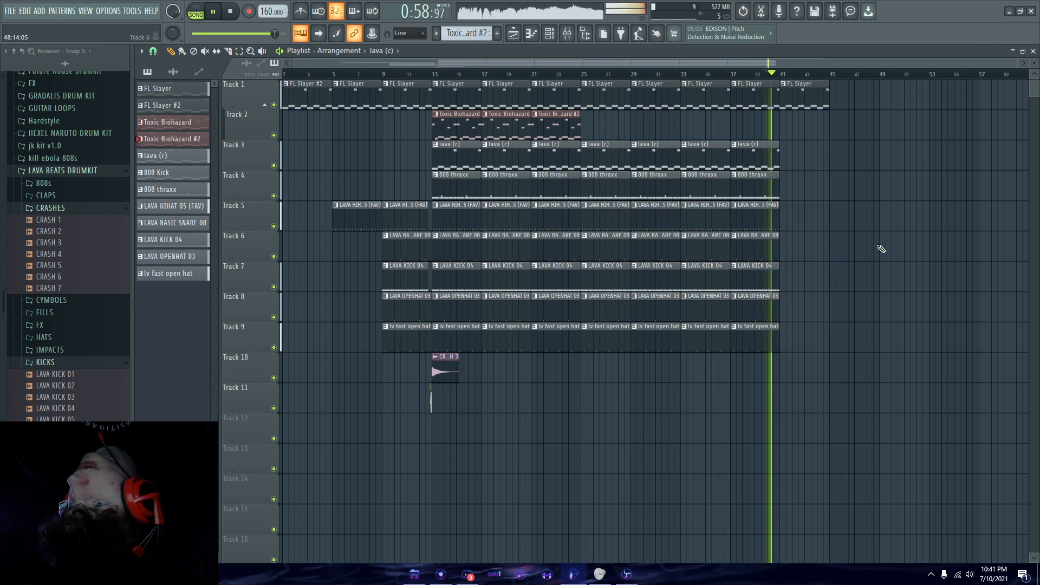
Select all clips of the arrangement and duplicate them once, directly after the original section
left_click_drag(925, 442, 849, 90)
scroll(802, 115, "down", 2)
key("ctrl+d")
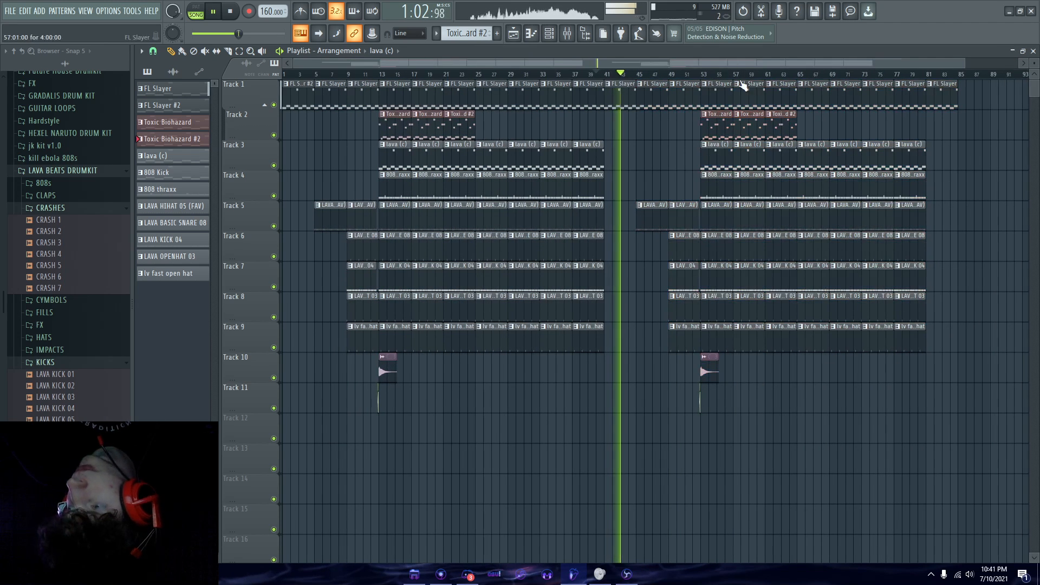
Play the arrangement from the start with the system volume raised to review it, and stop playback
key("space")
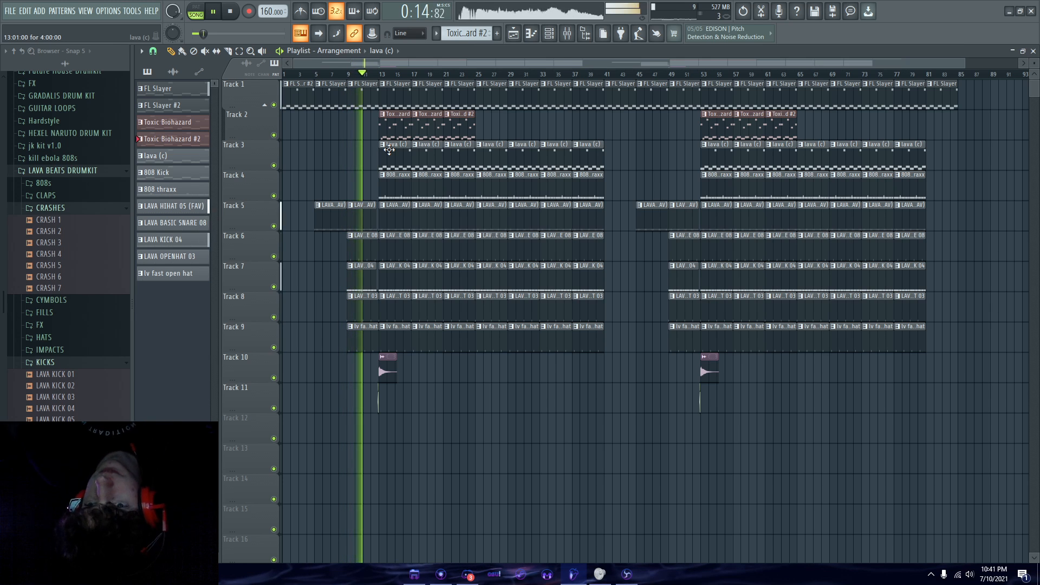
key("XF86AudioRaiseVolume")
key("XF86AudioRaiseVolume")
key("XF86AudioRaiseVolume")
key("XF86AudioRaiseVolume")
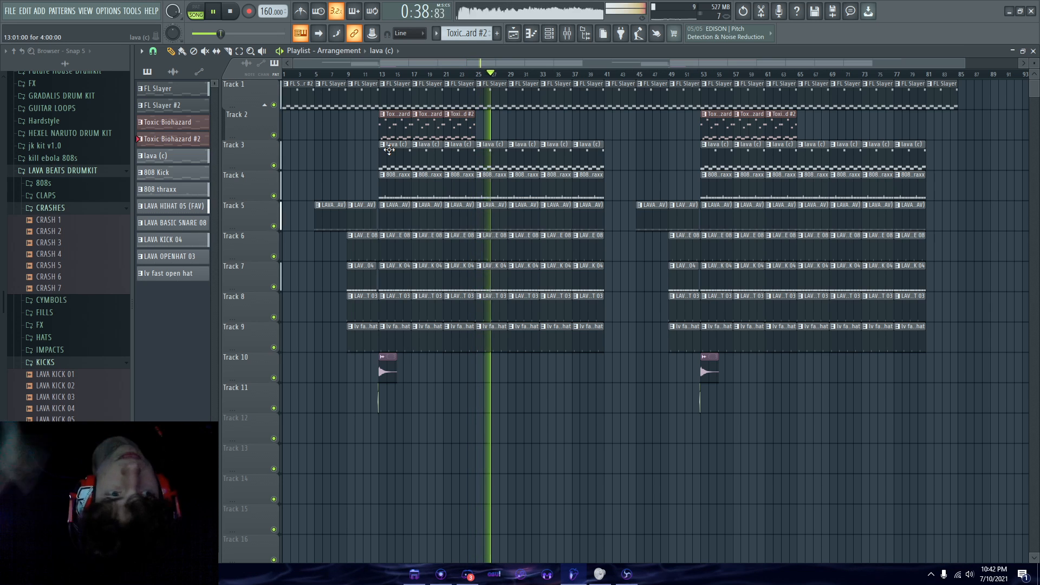
key("space")
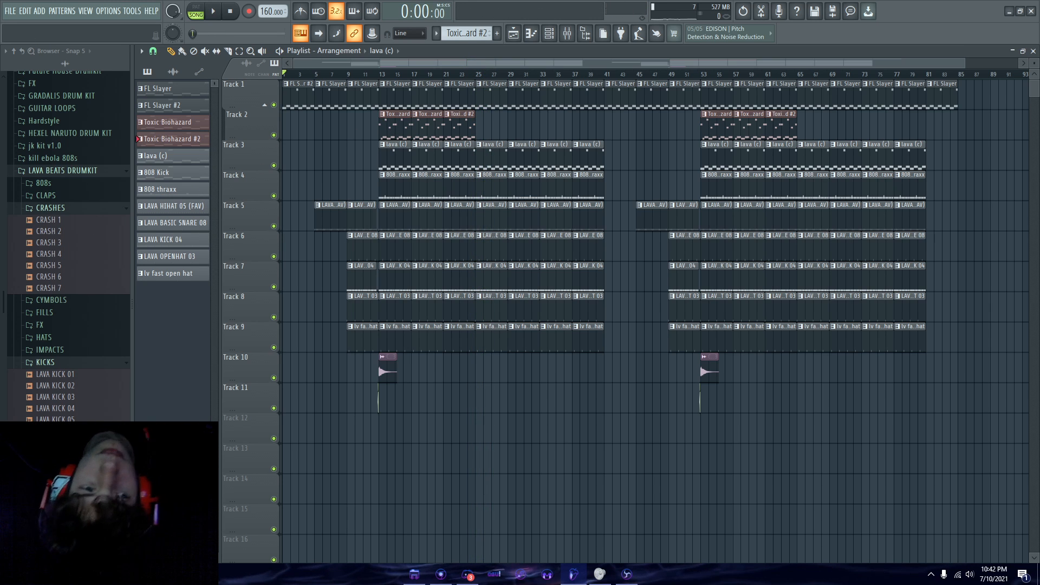